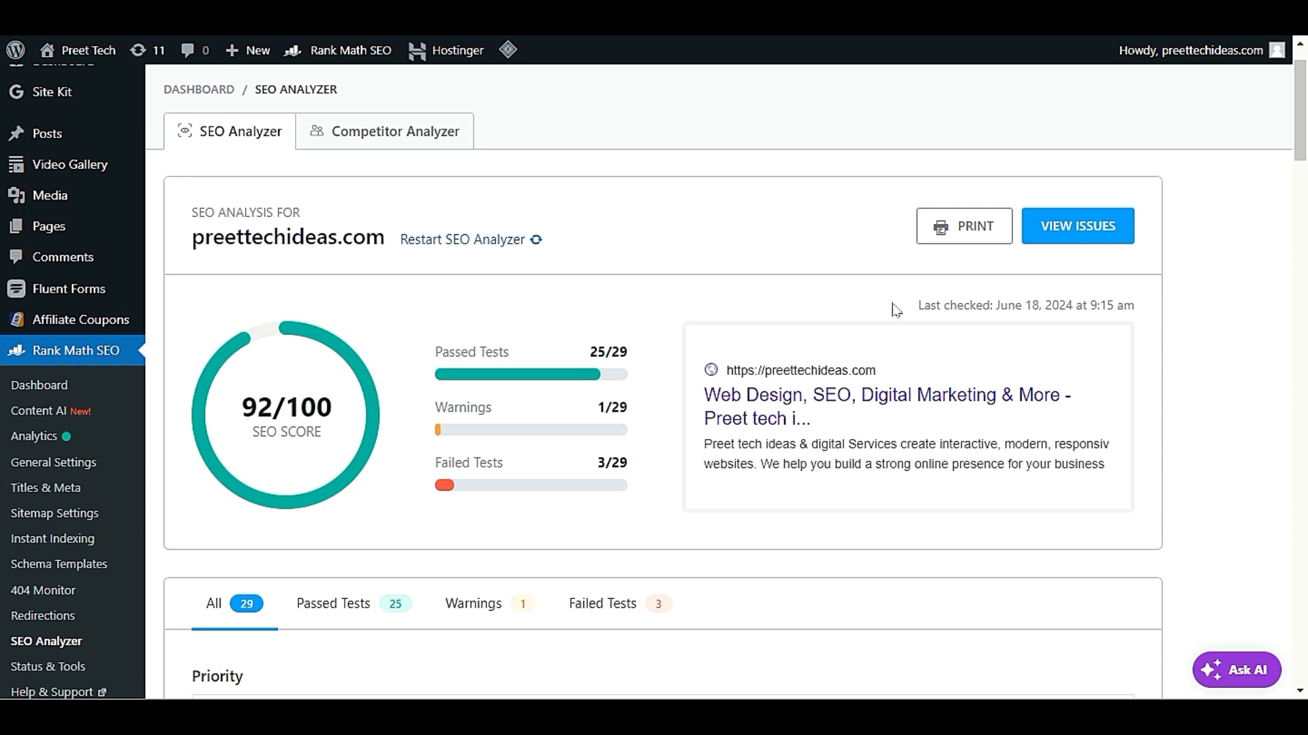
# Examine the existing SEO analysis report for preettechideas.com, including the score, search preview, priority item and Basic SEO checks
pyautogui.scroll(-3, 881, 332)
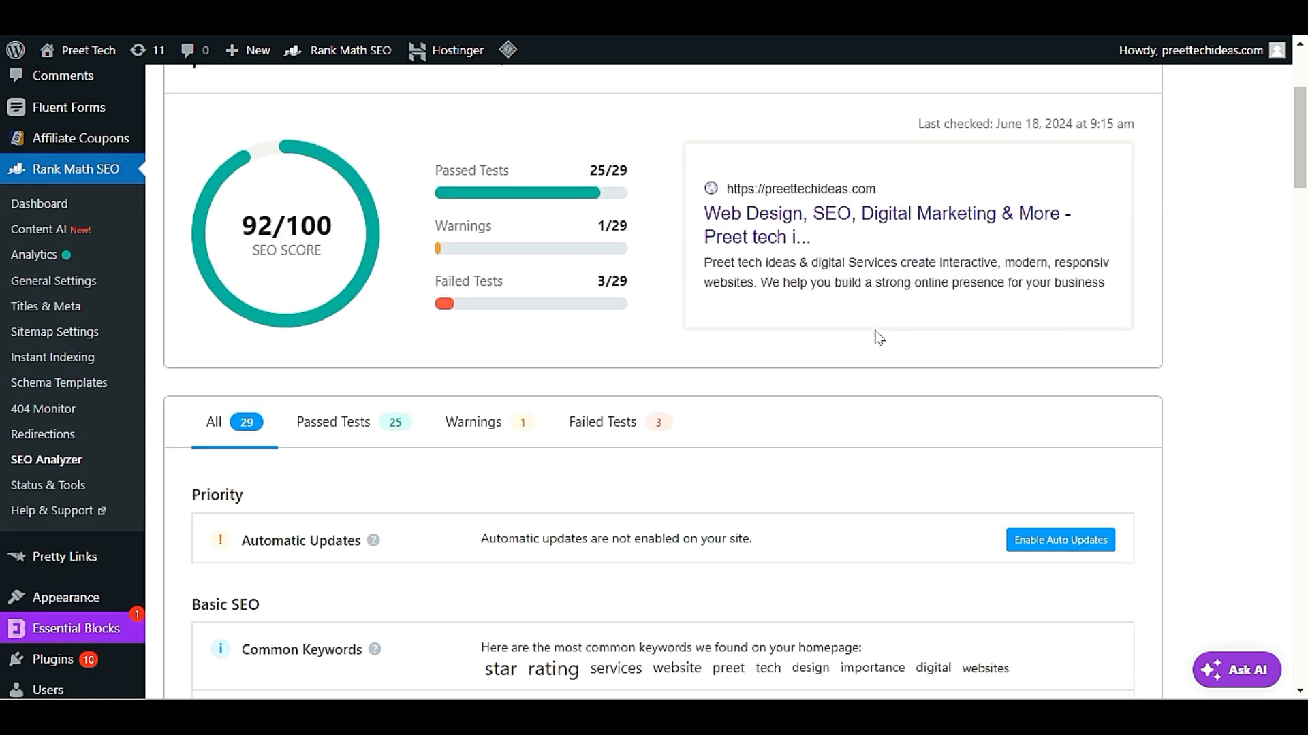
pyautogui.scroll(-9, 879, 336)
pyautogui.scroll(2, 654, 374)
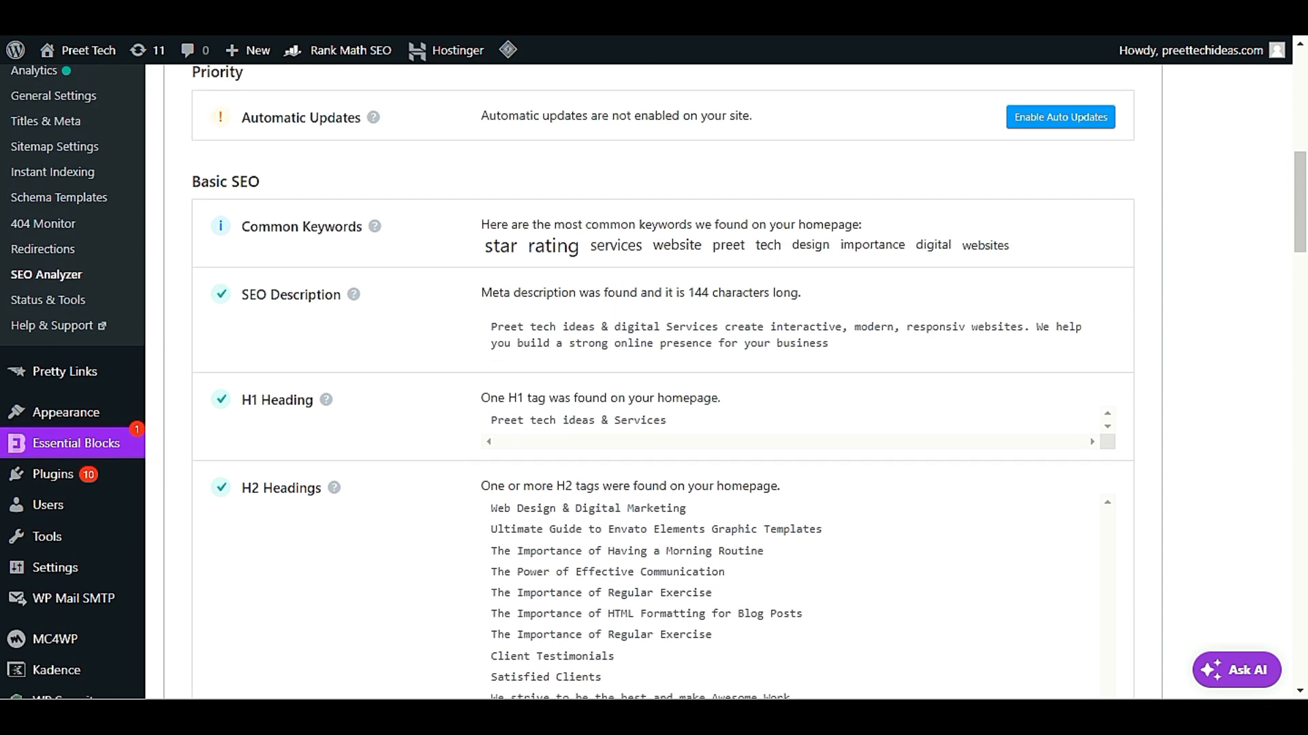
pyautogui.scroll(4, 653, 381)
pyautogui.scroll(4, 654, 382)
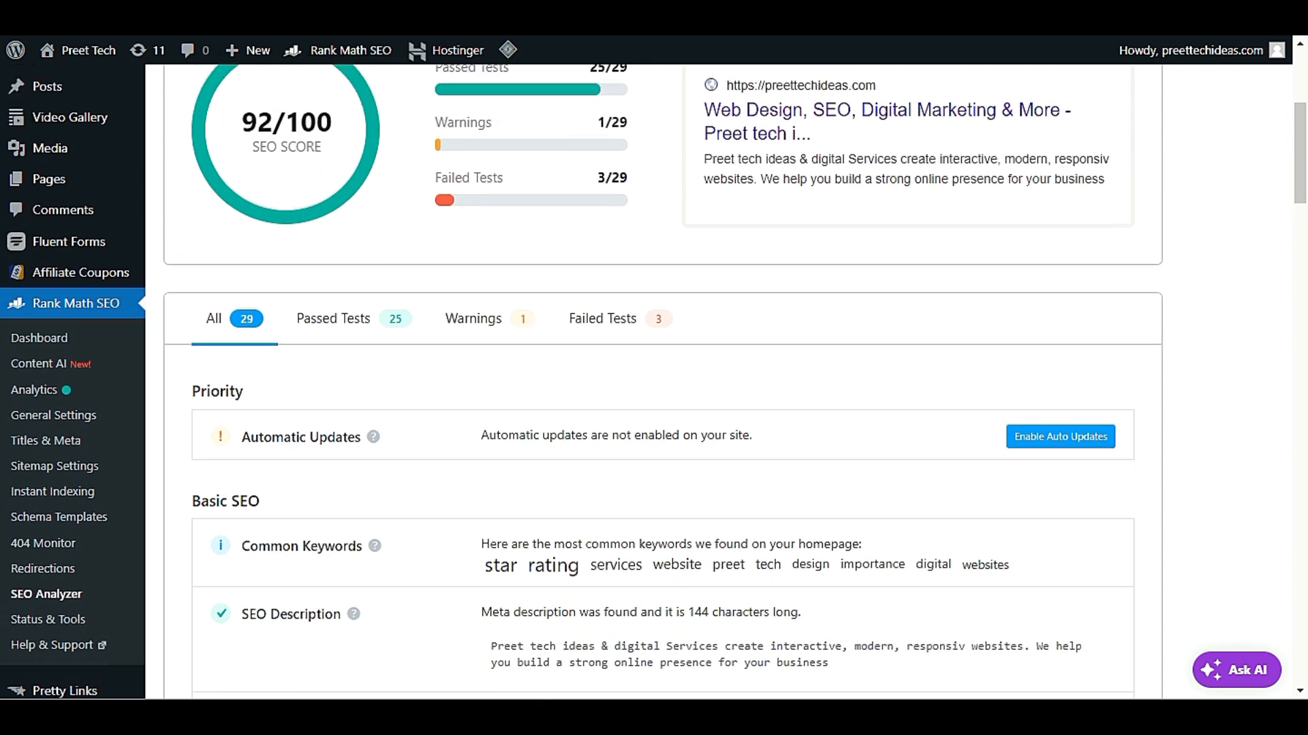
pyautogui.scroll(-3, 654, 381)
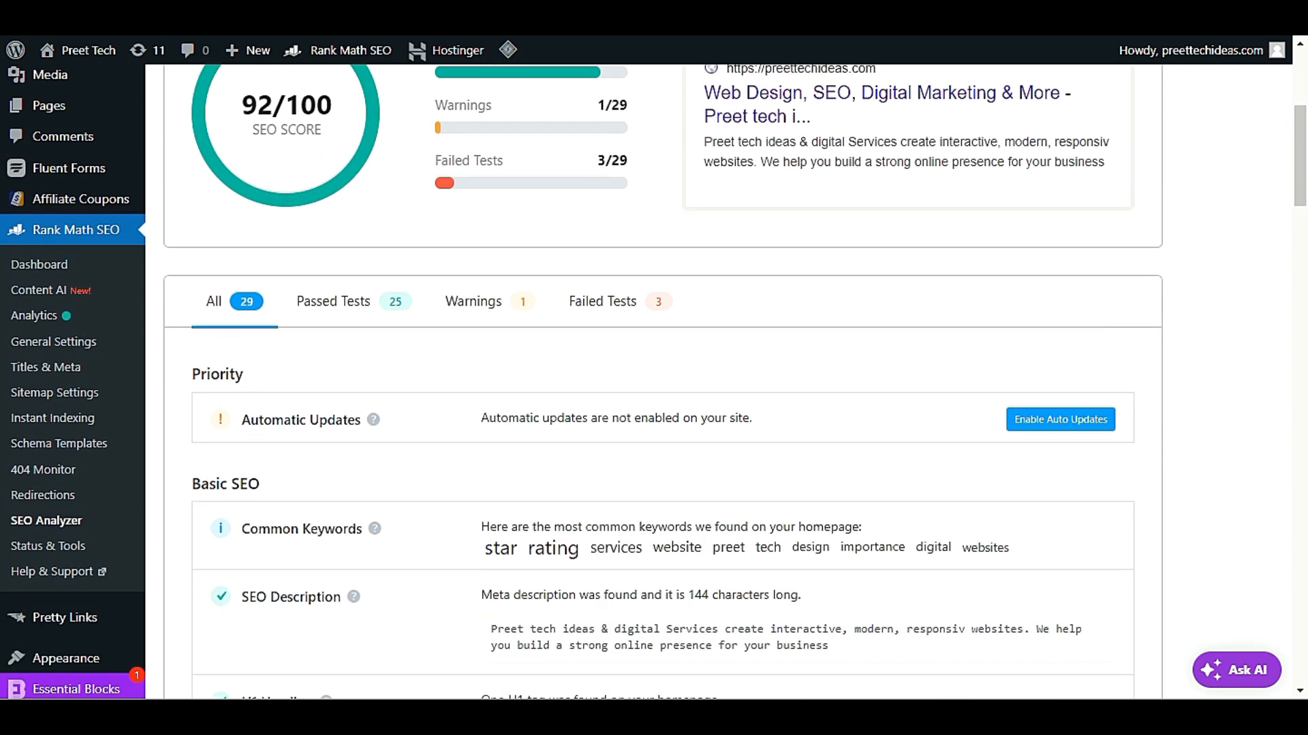
pyautogui.scroll(-7, 857, 346)
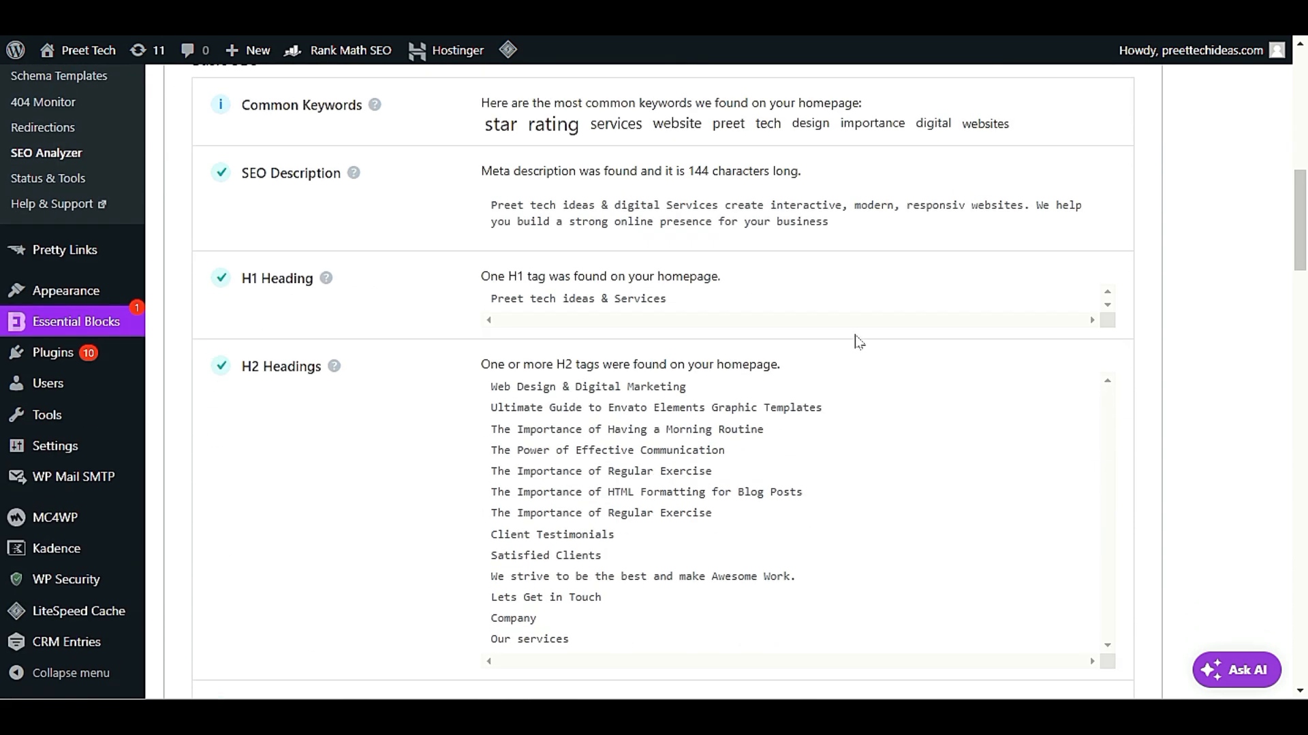
pyautogui.scroll(3, 856, 327)
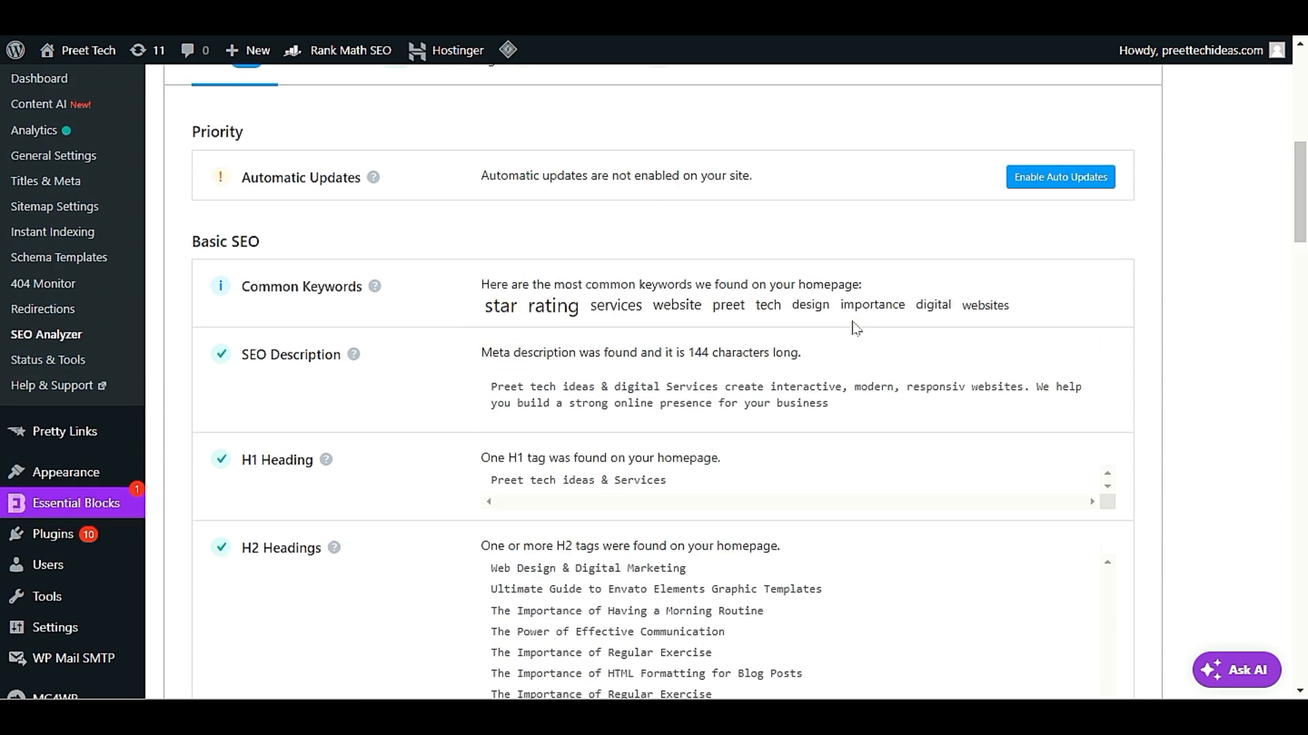
pyautogui.scroll(-5, 854, 329)
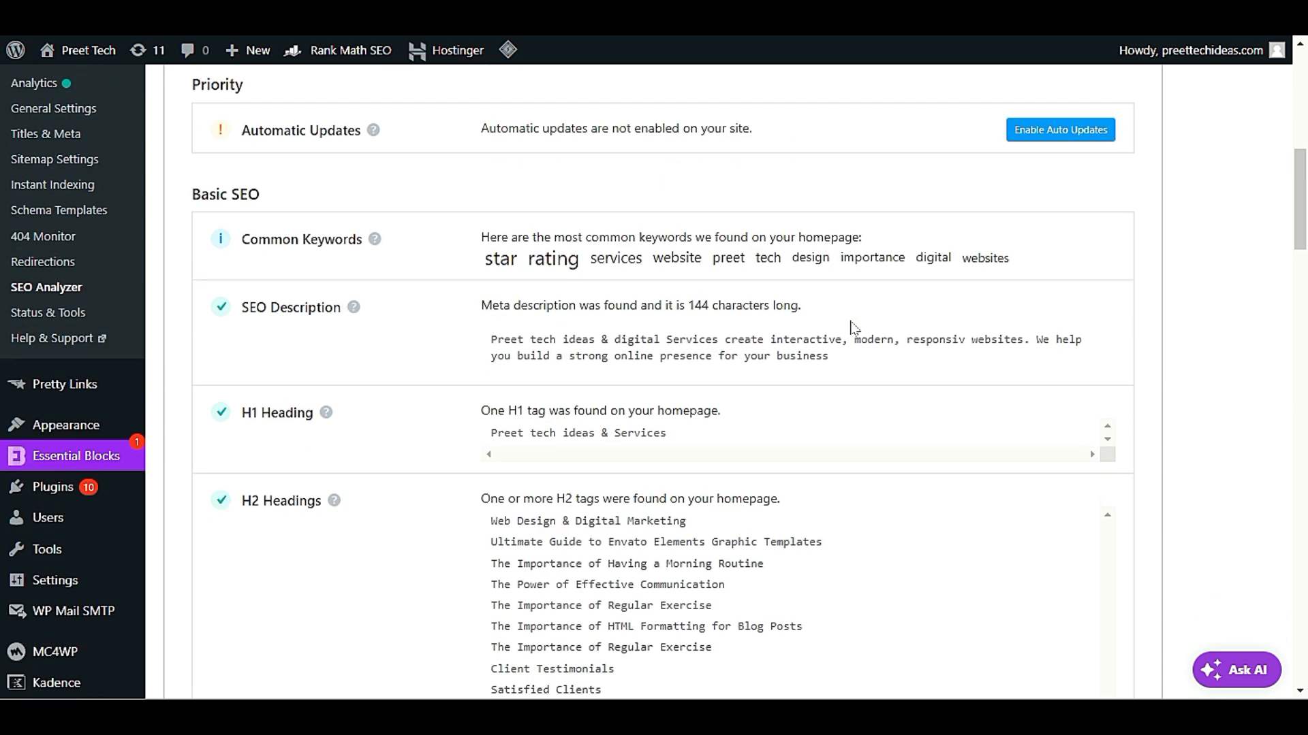
pyautogui.scroll(8, 852, 333)
pyautogui.scroll(4, 852, 340)
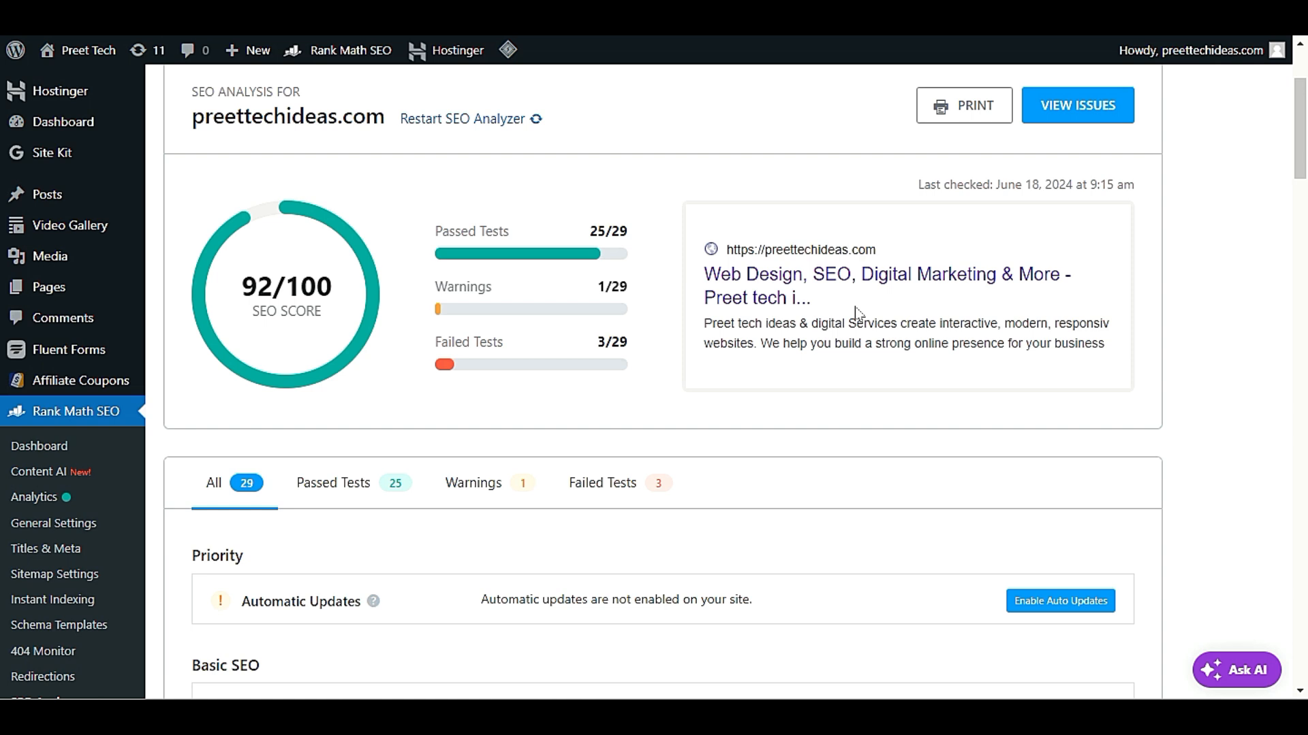
pyautogui.scroll(3, 856, 307)
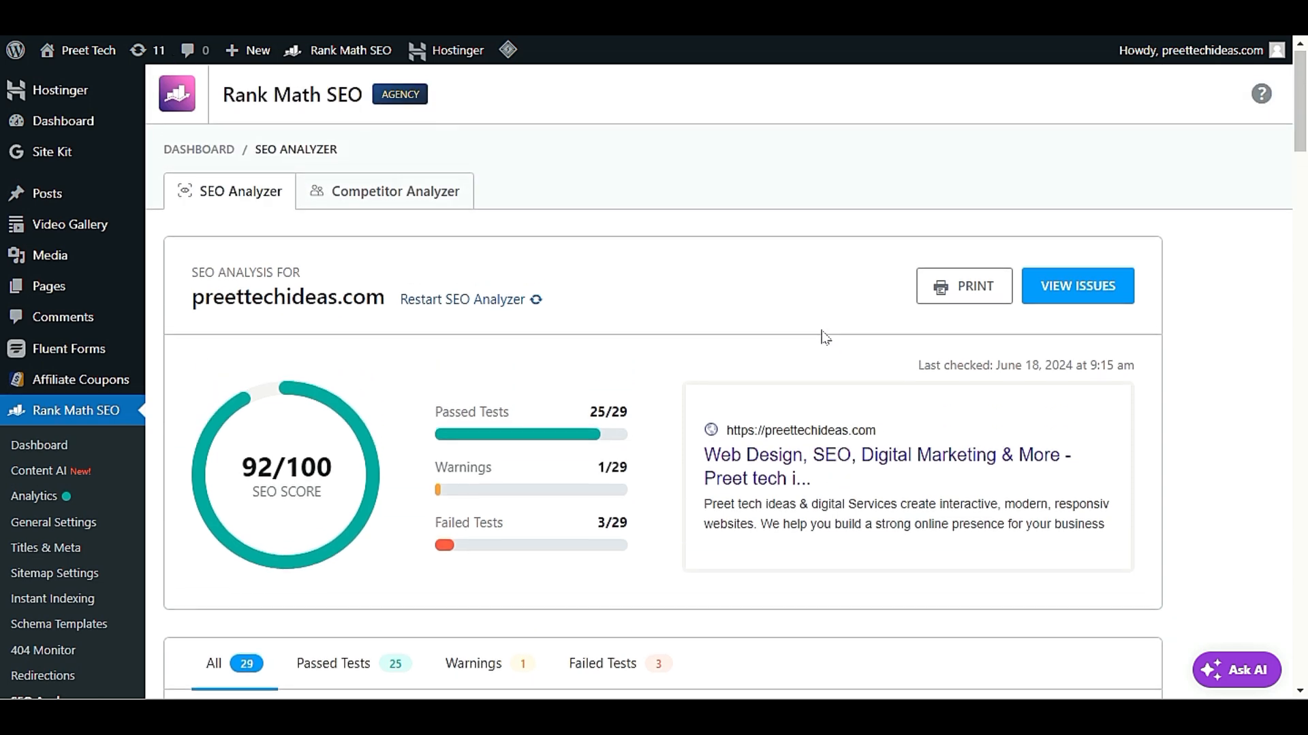
# Restart the SEO analysis for preettechideas.com
pyautogui.scroll(-4, 826, 338)
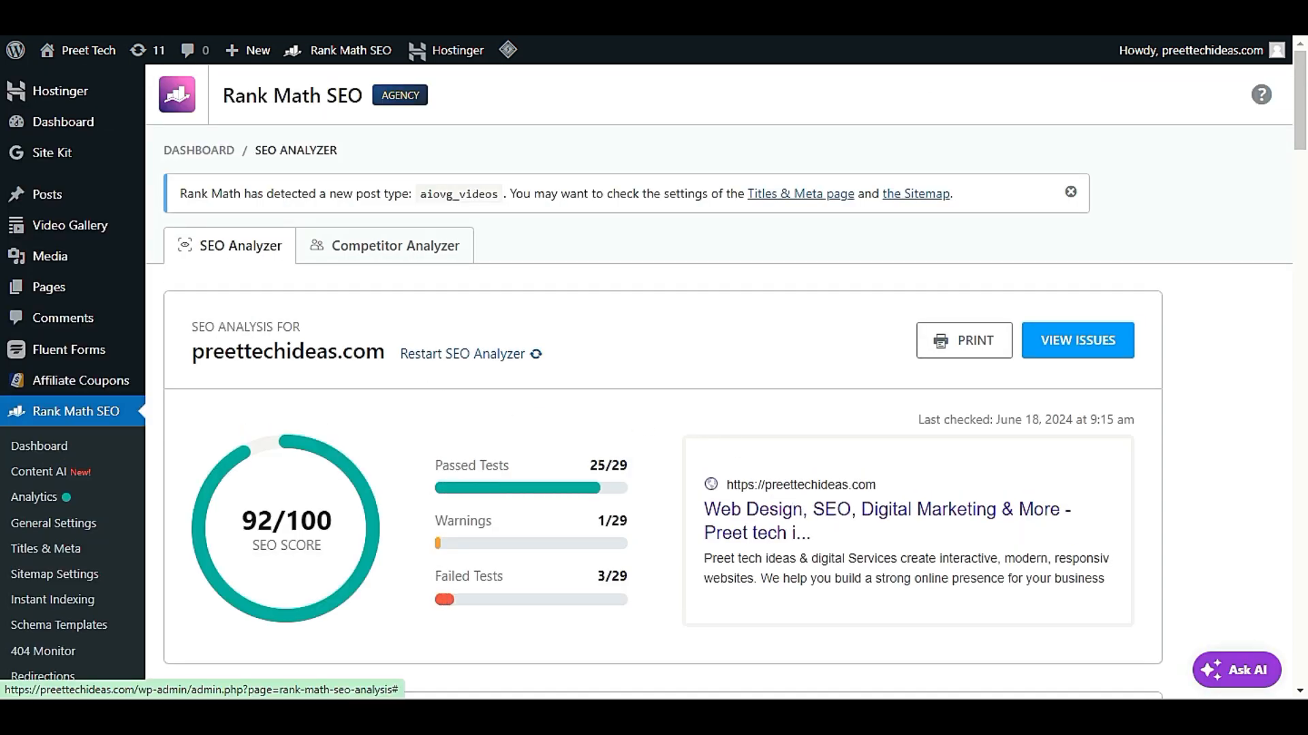
pyautogui.click(465, 355)
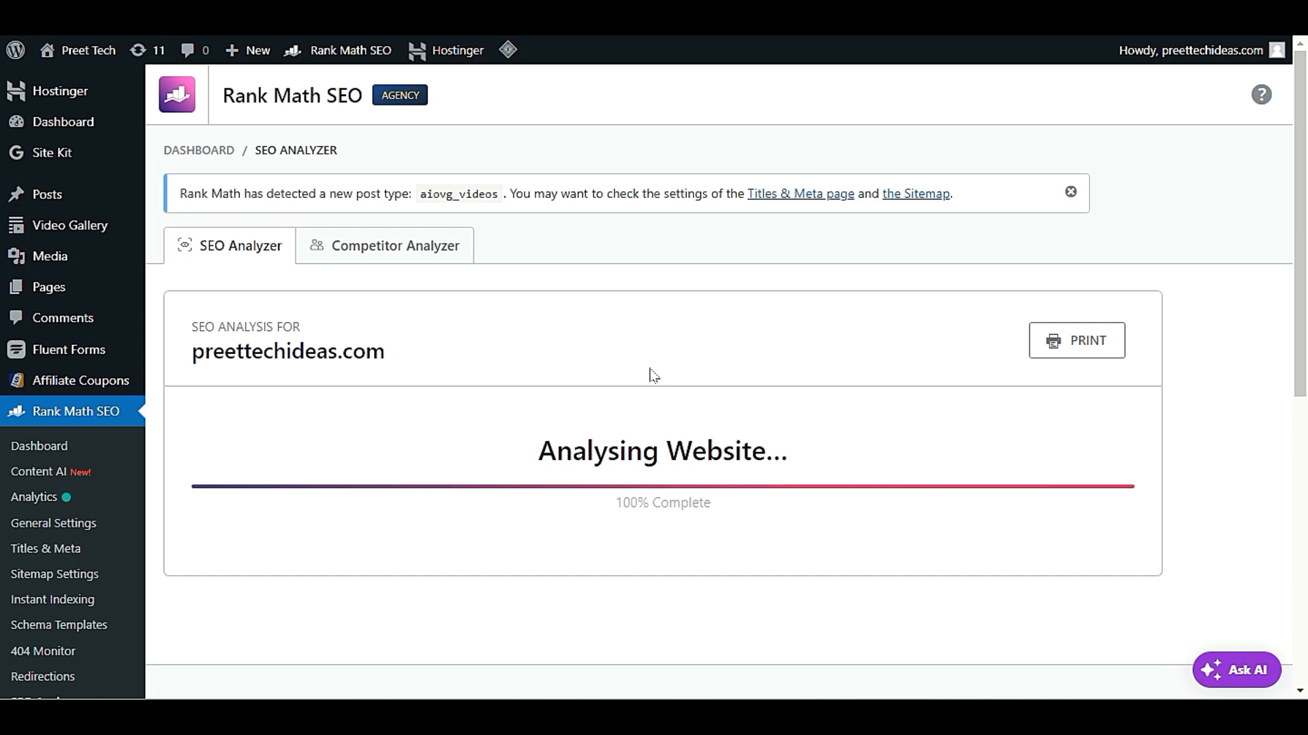
# Examine the refreshed SEO score, the passed, warning and failed test totals, and the Basic SEO checks
pyautogui.scroll(-3, 648, 373)
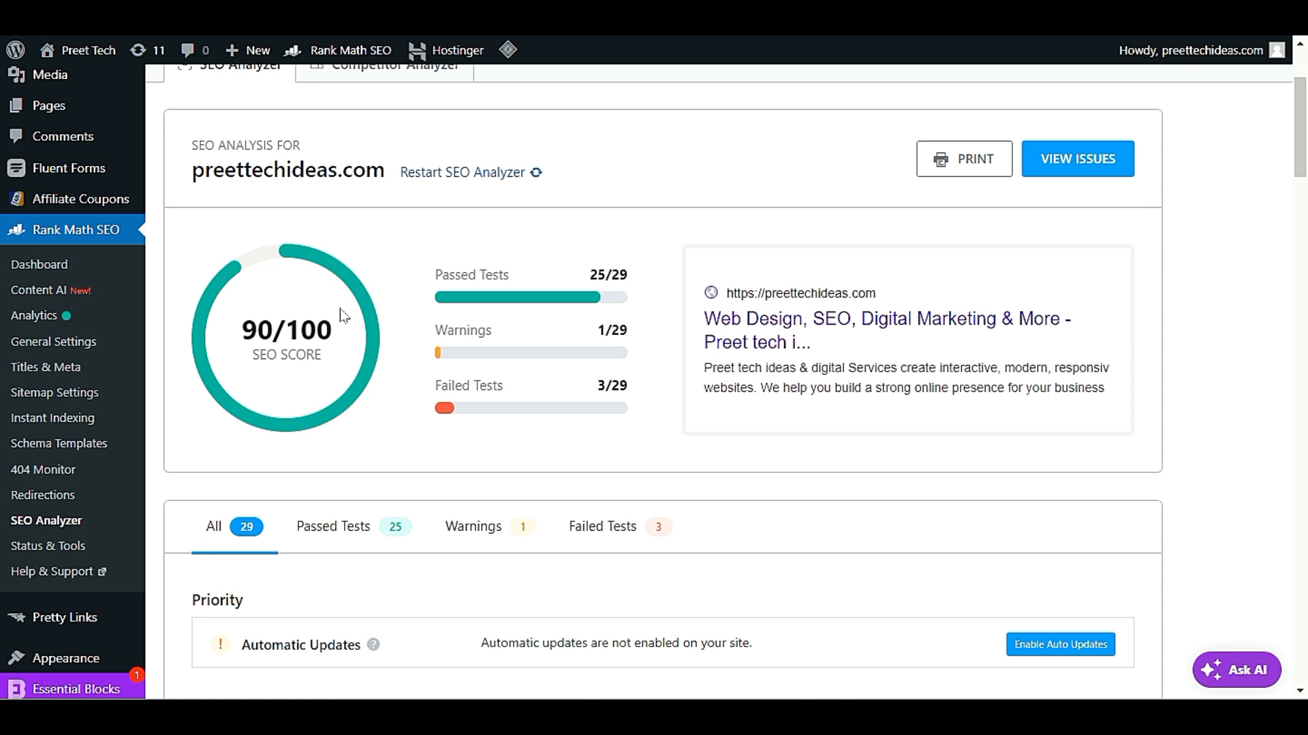
pyautogui.scroll(-6, 347, 313)
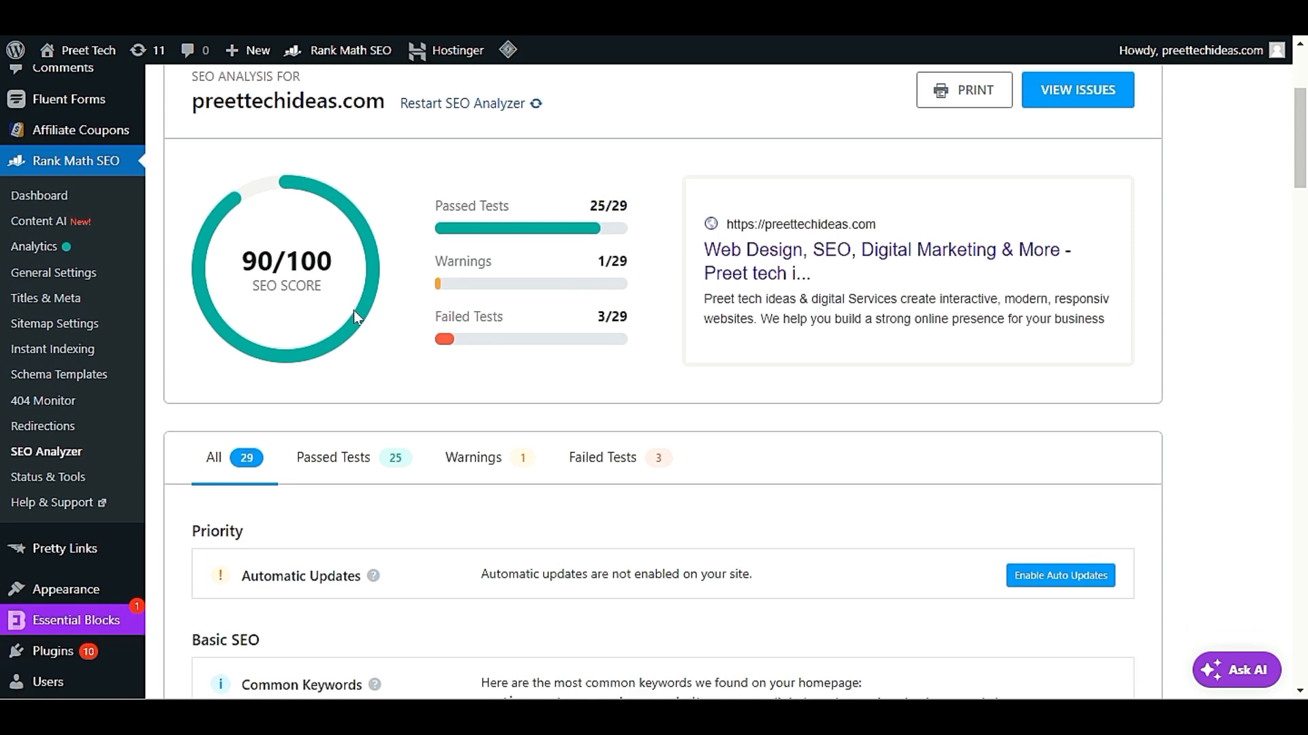
pyautogui.scroll(-3, 361, 344)
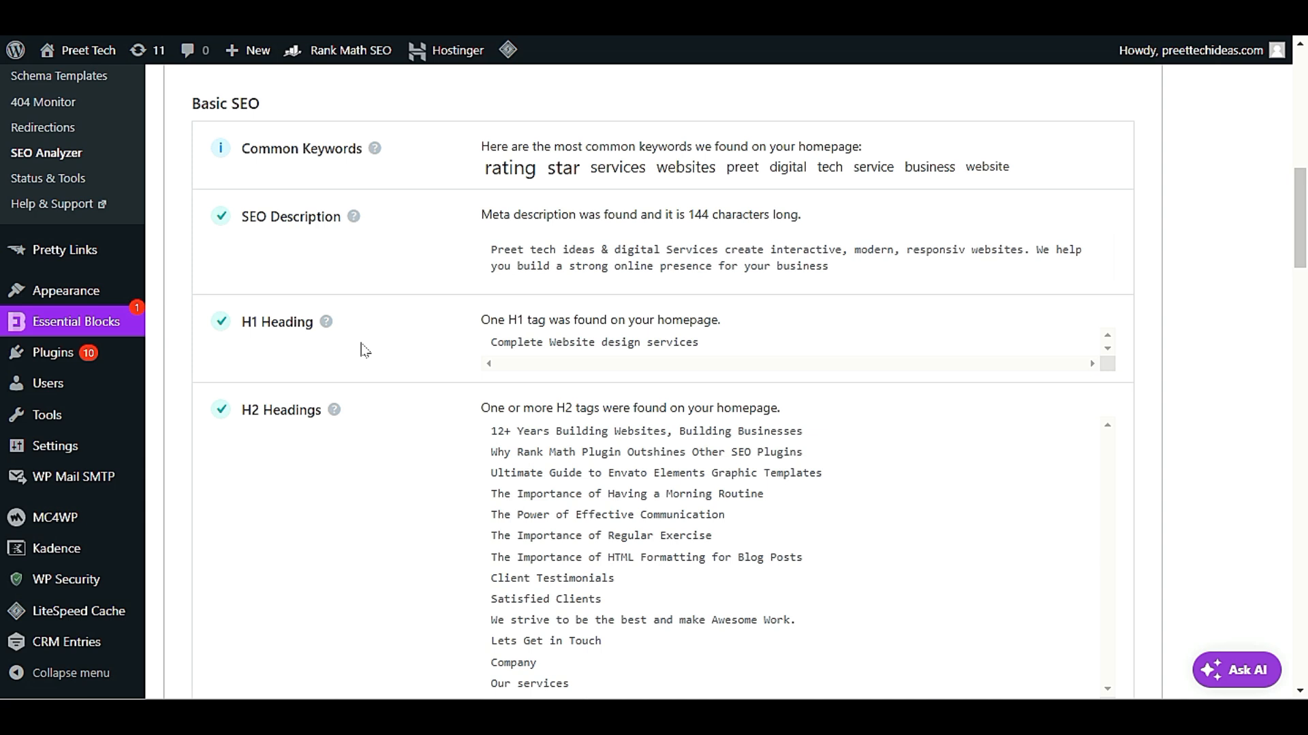
pyautogui.scroll(-7, 364, 350)
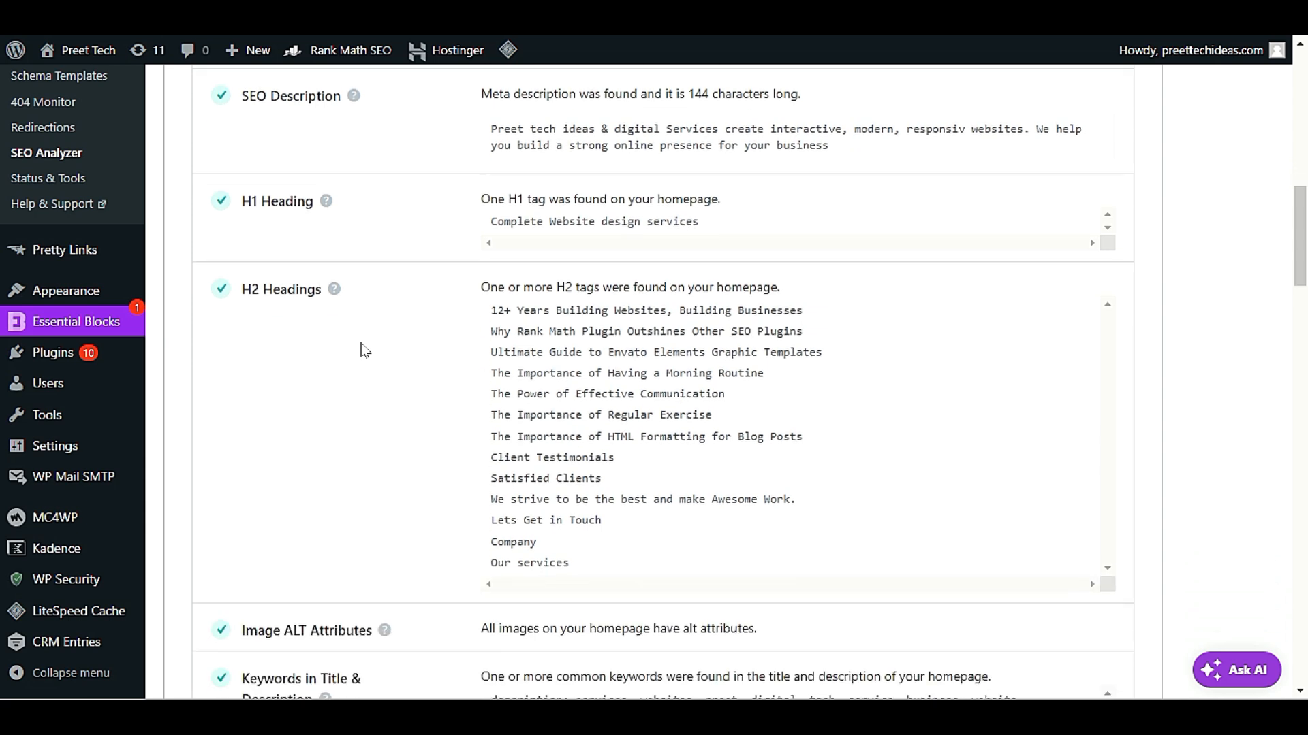
pyautogui.scroll(-3, 368, 358)
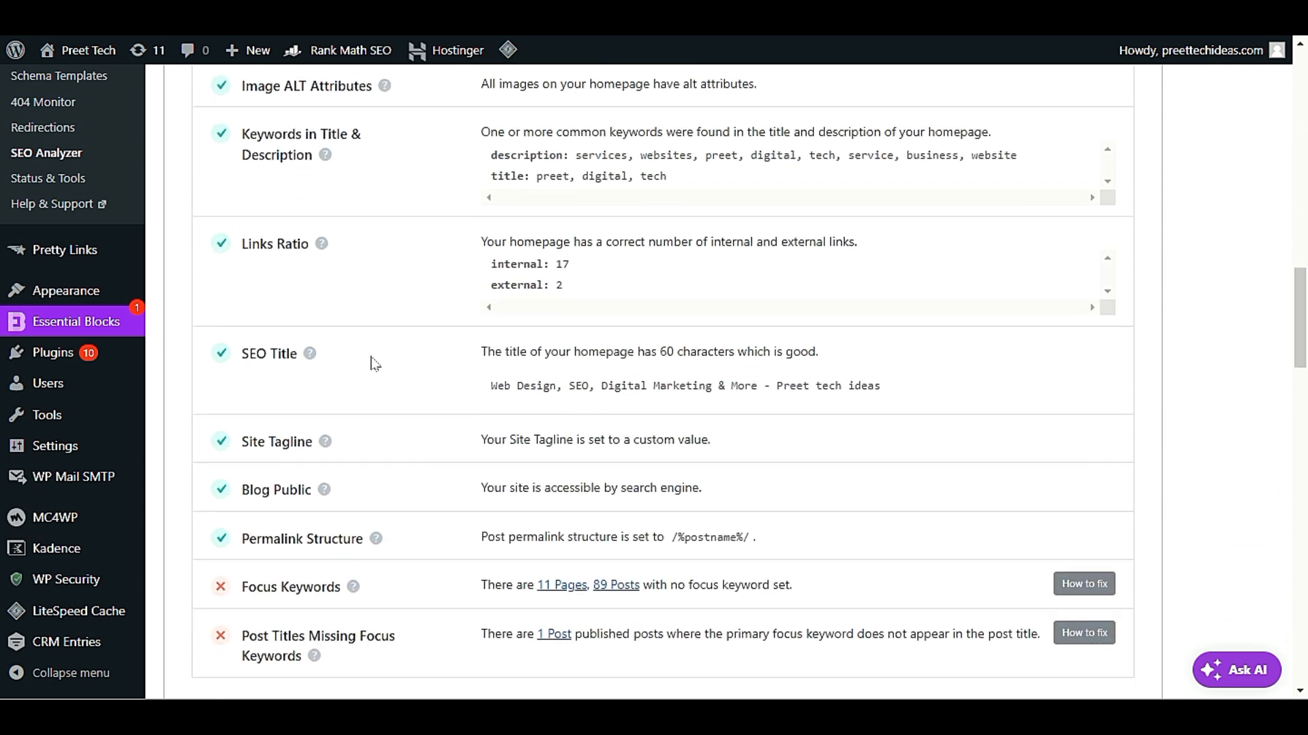
pyautogui.scroll(15, 373, 363)
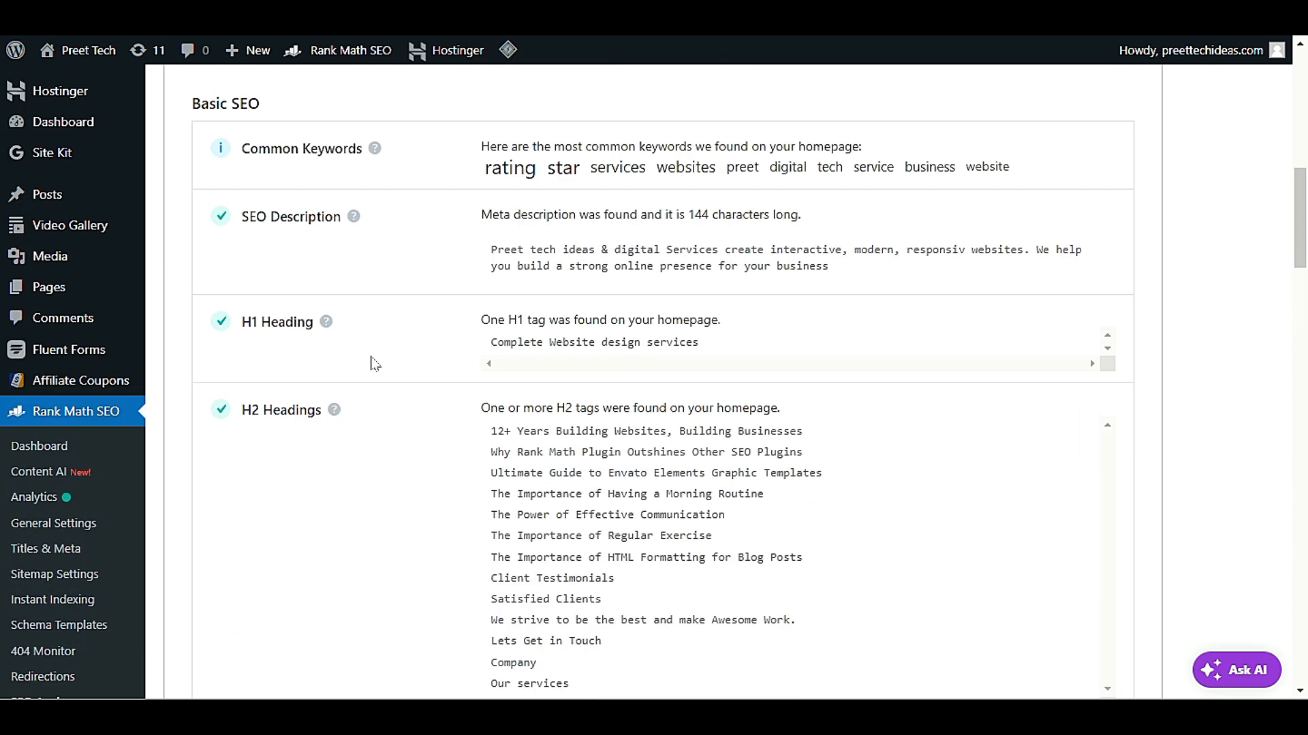
pyautogui.scroll(5, 374, 363)
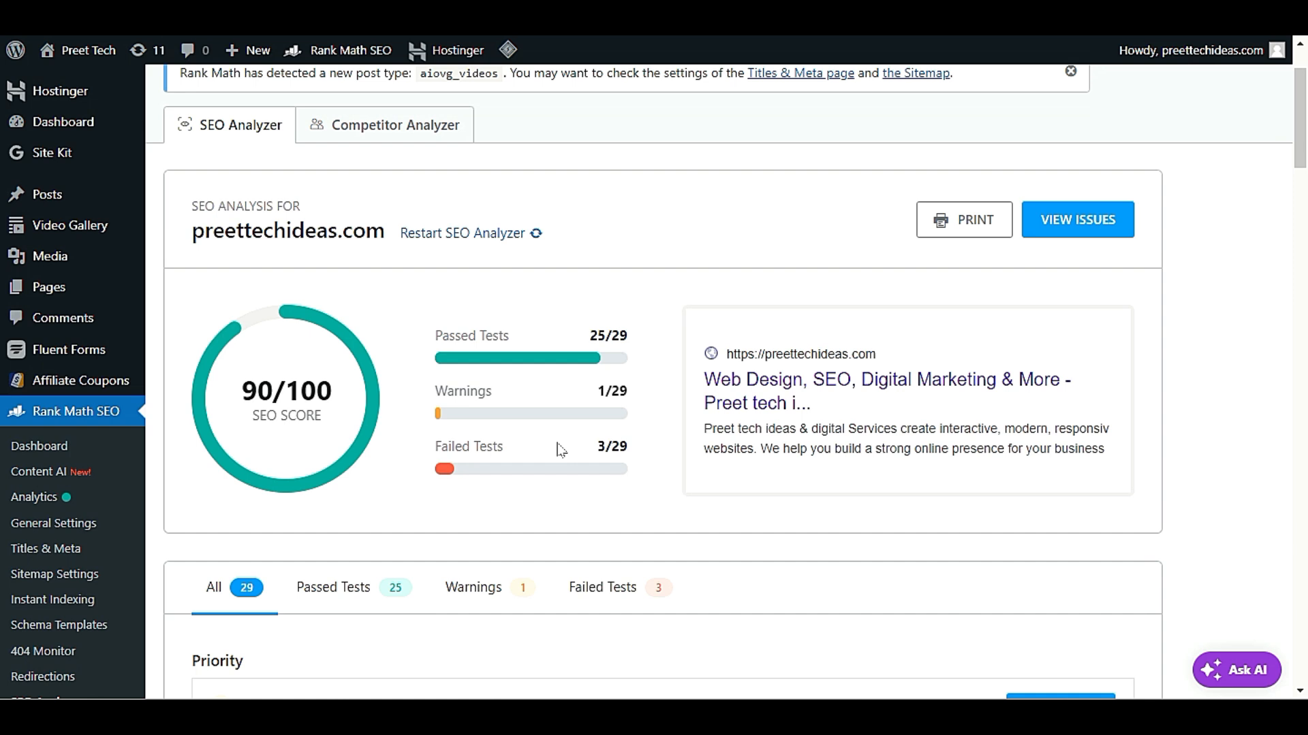
pyautogui.scroll(-5, 552, 444)
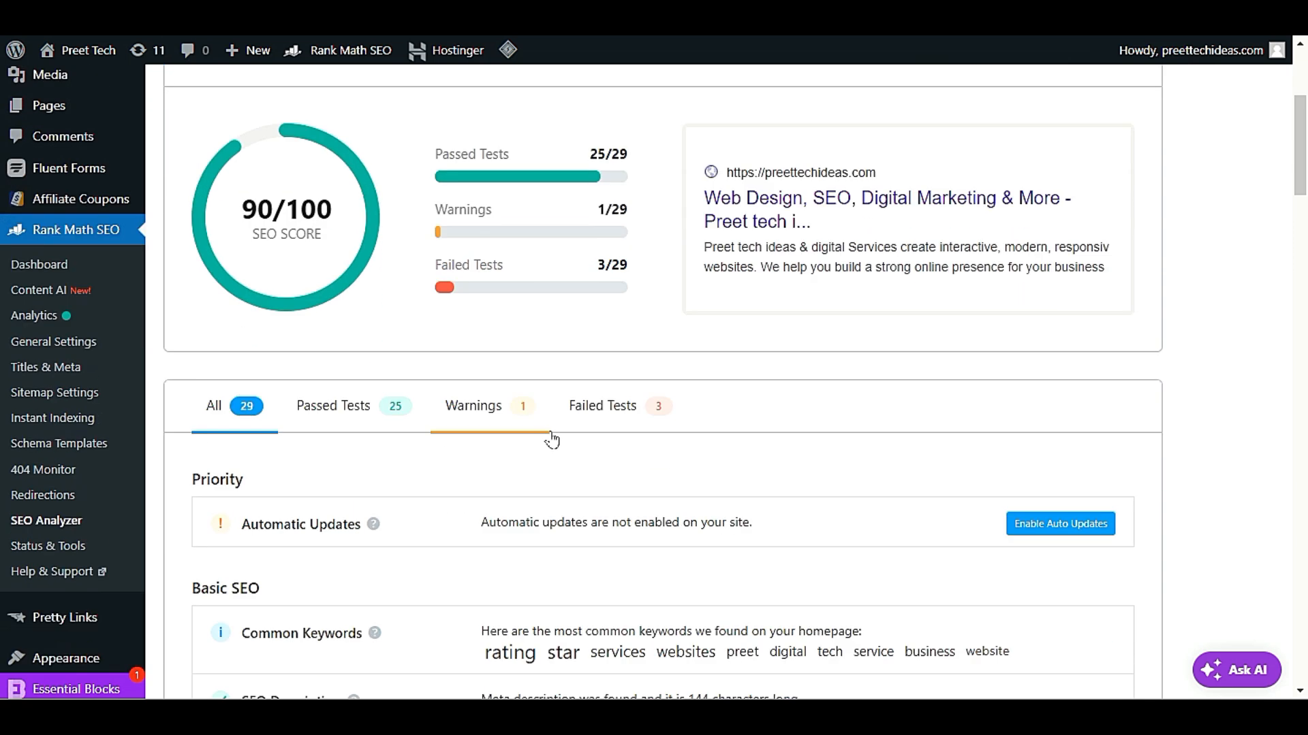
pyautogui.scroll(4, 552, 441)
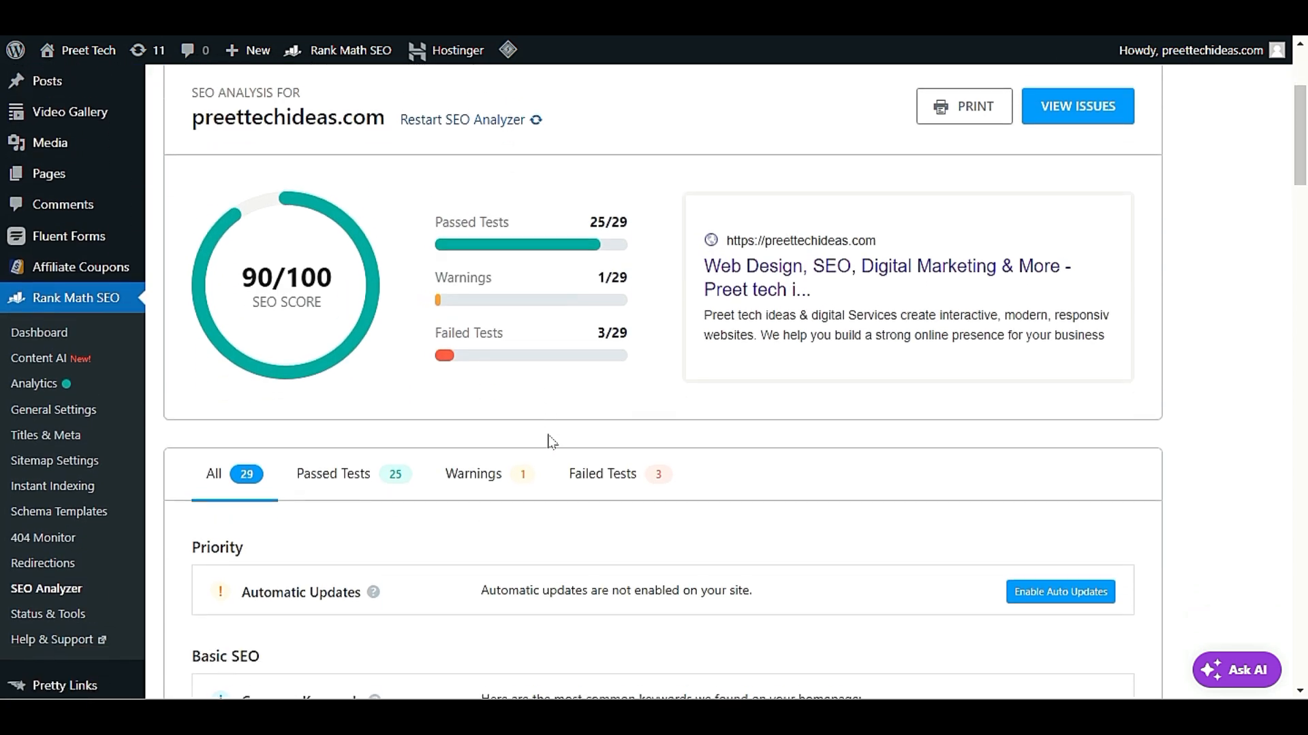
pyautogui.scroll(2, 551, 441)
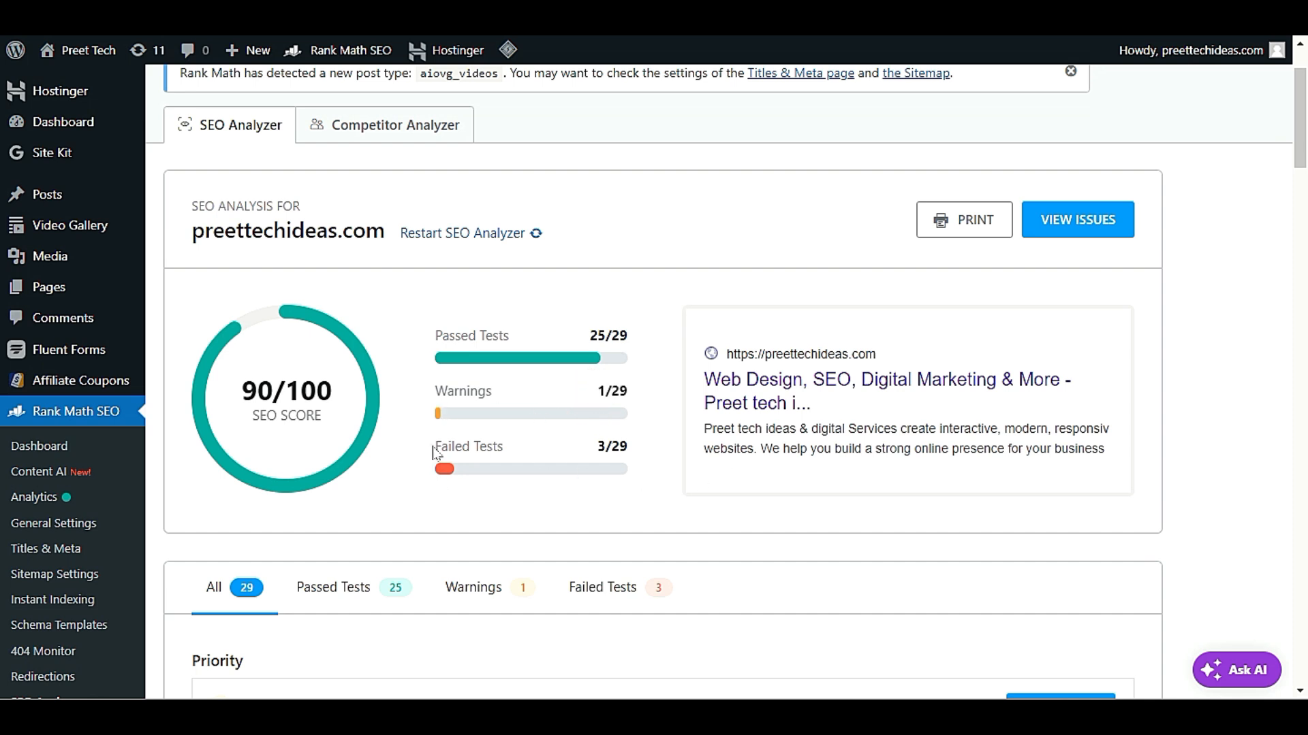
pyautogui.moveTo(431, 446); pyautogui.dragTo(550, 447)
pyautogui.scroll(-4, 627, 444)
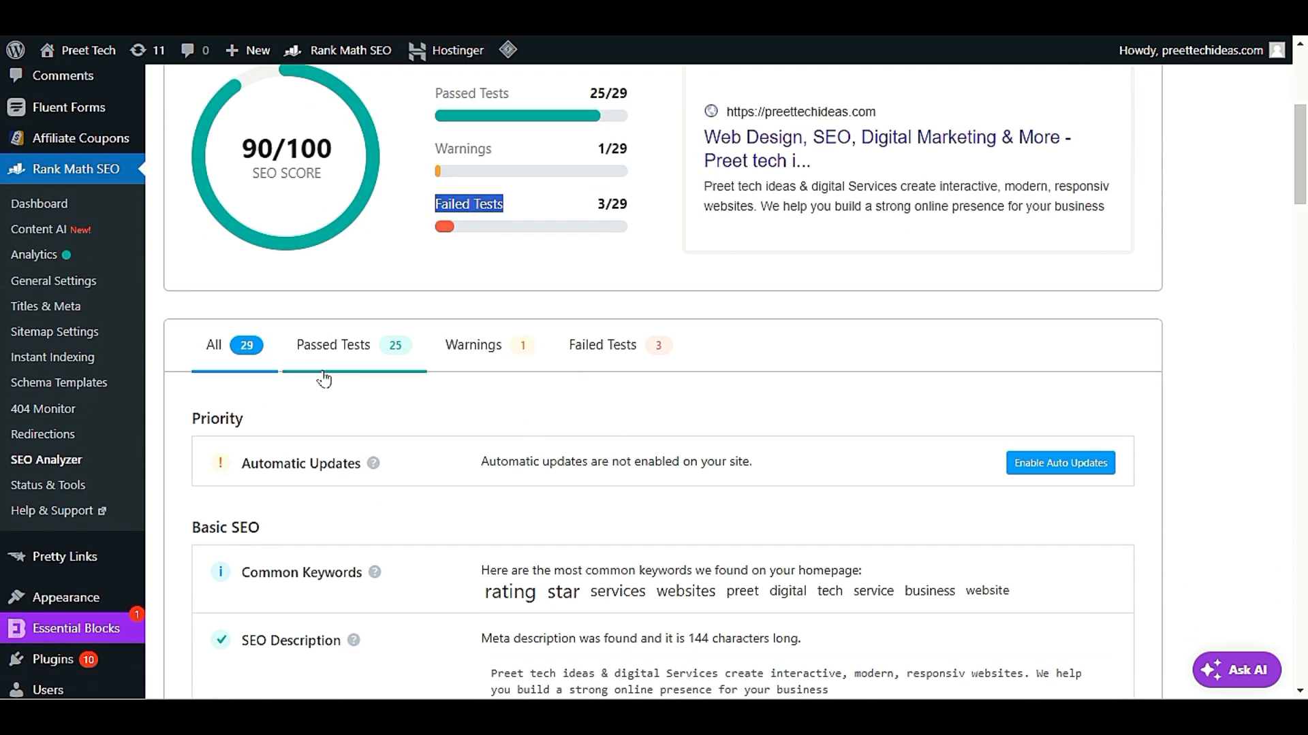
# Filter the analysis results to the passed tests and look through them
pyautogui.click(339, 360)
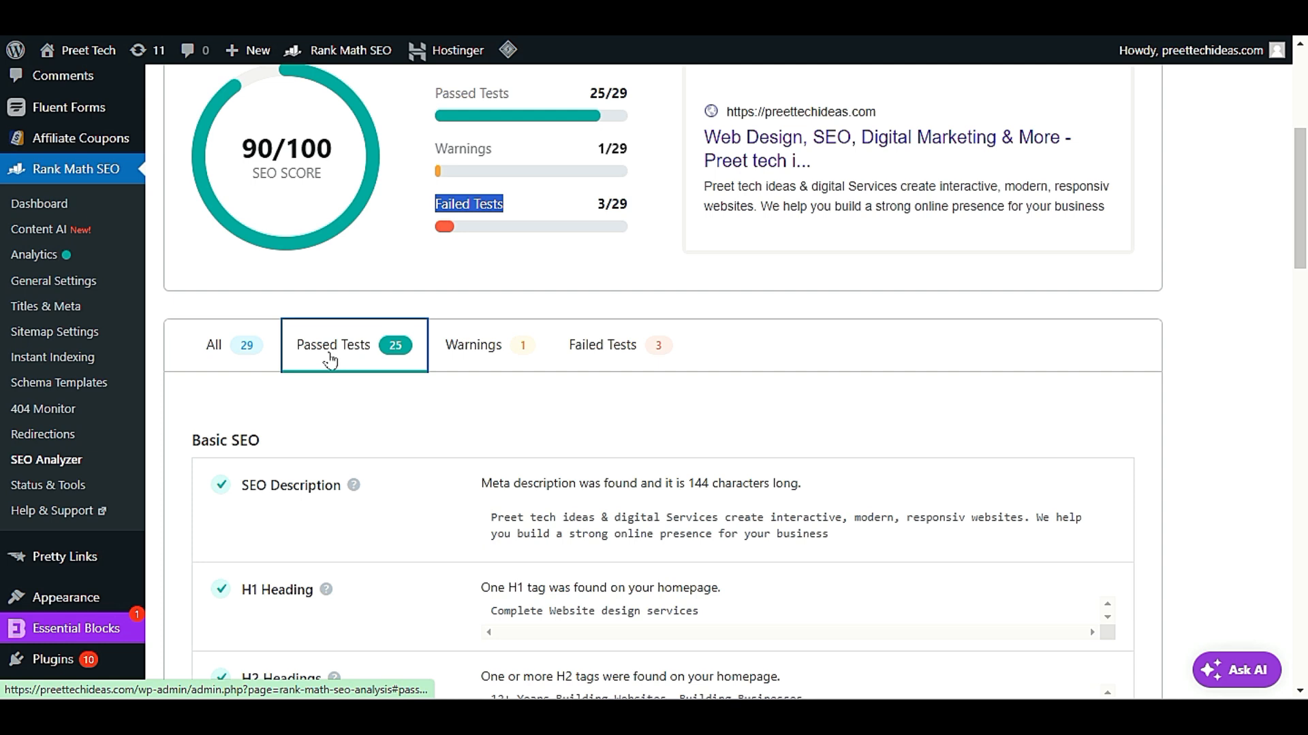
pyautogui.scroll(-4, 330, 361)
pyautogui.scroll(5, 334, 361)
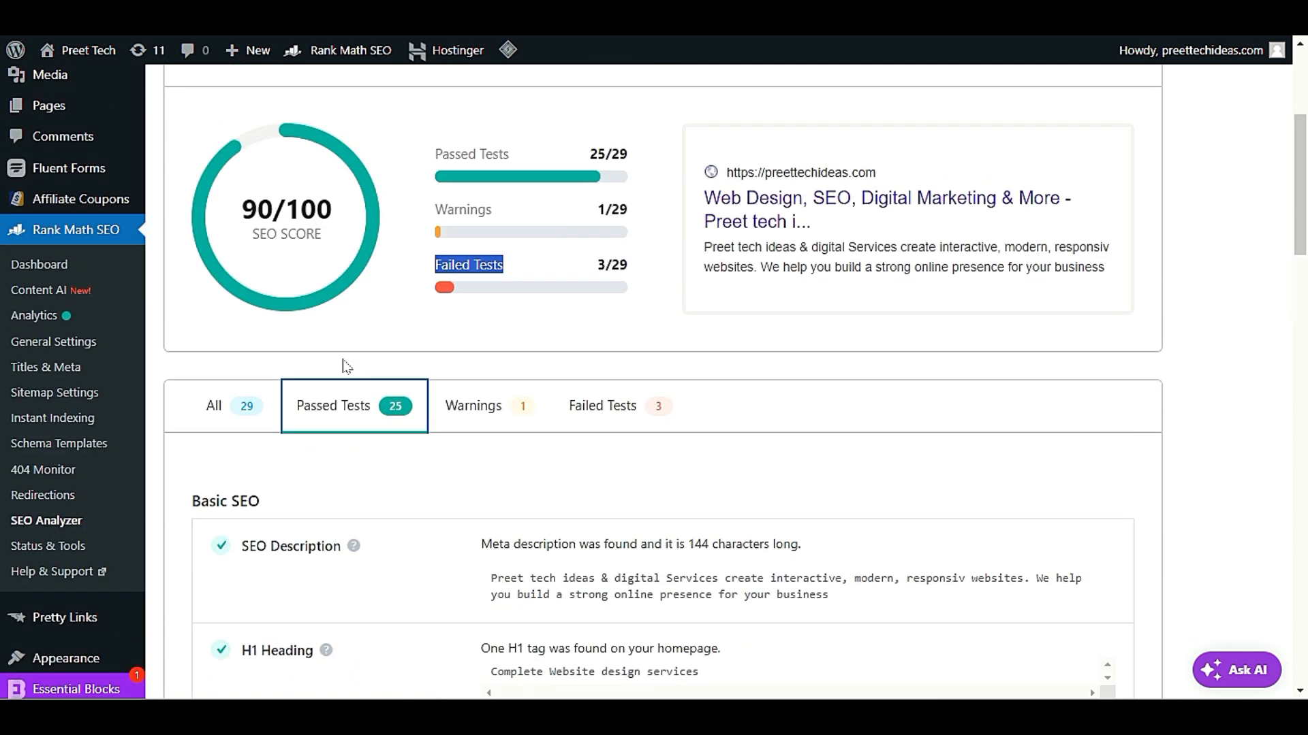
pyautogui.scroll(-3, 346, 366)
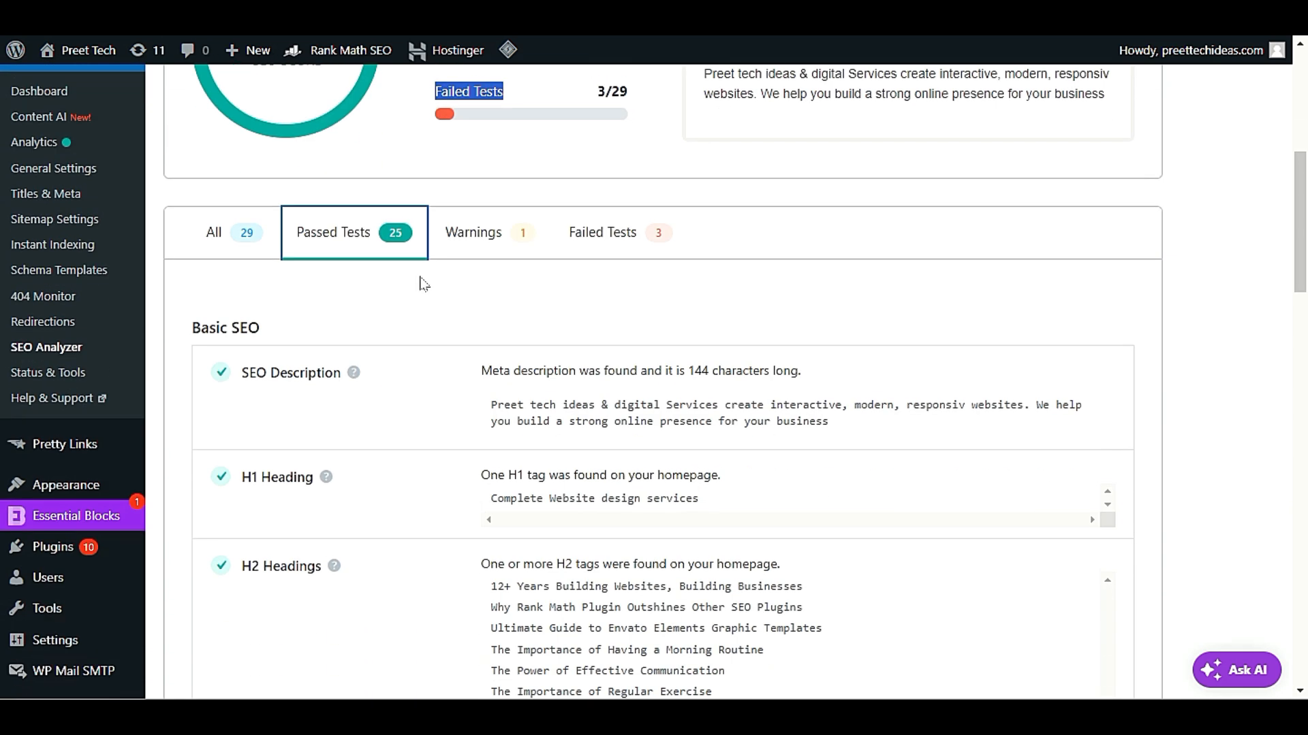
# Filter the results to warnings and to failed tests, and review the failed Basic SEO and Performance items
pyautogui.click(492, 243)
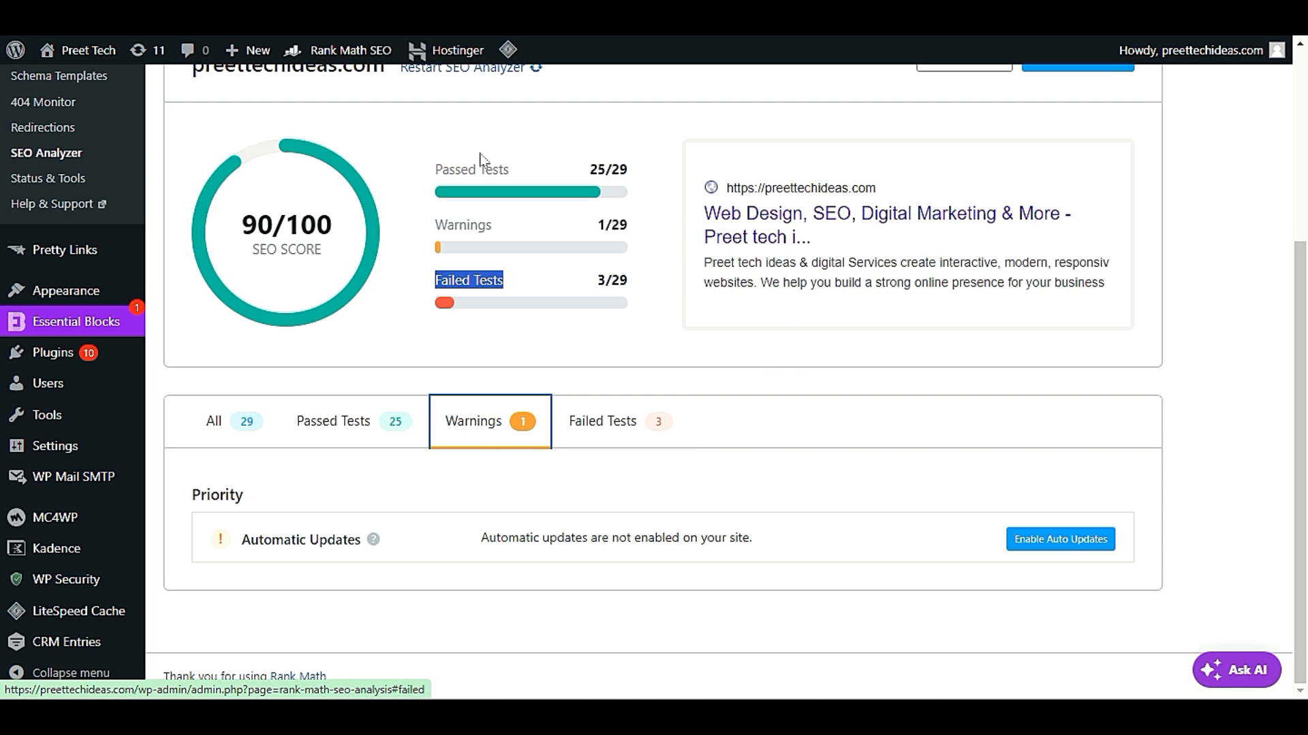
pyautogui.click(642, 429)
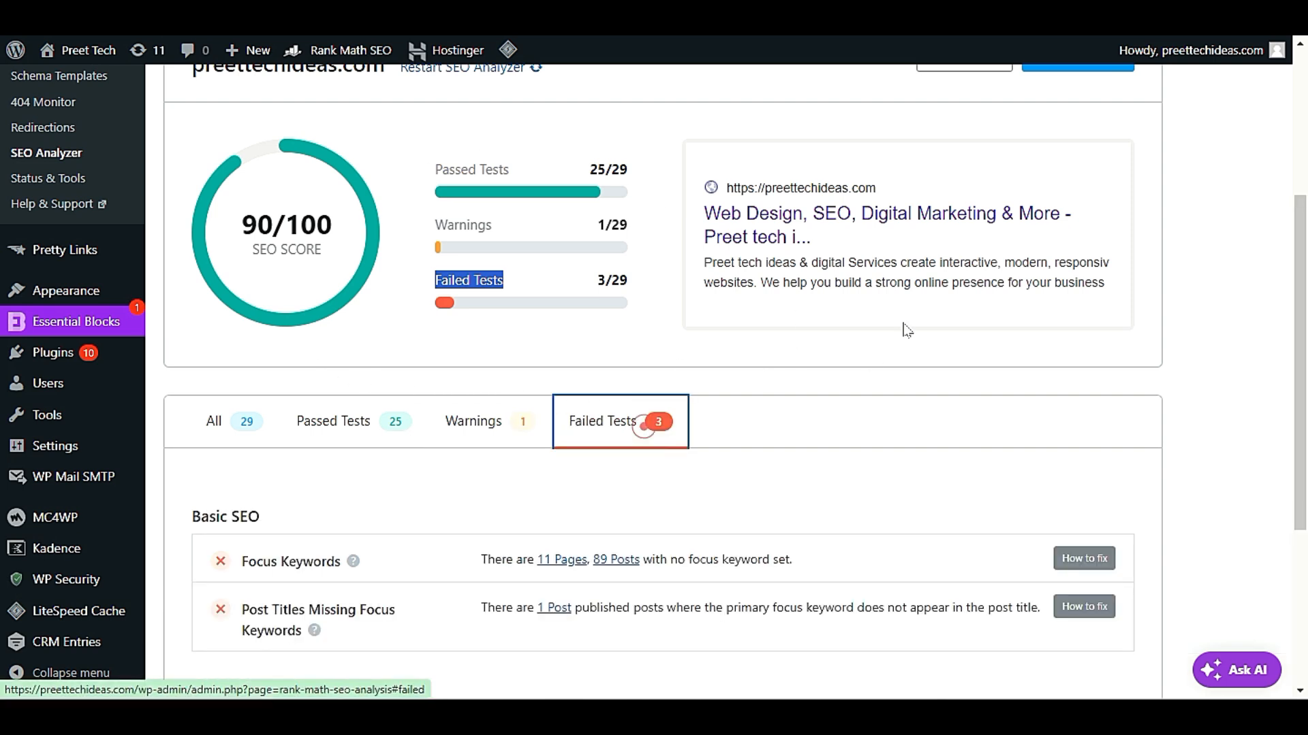
pyautogui.scroll(-3, 933, 427)
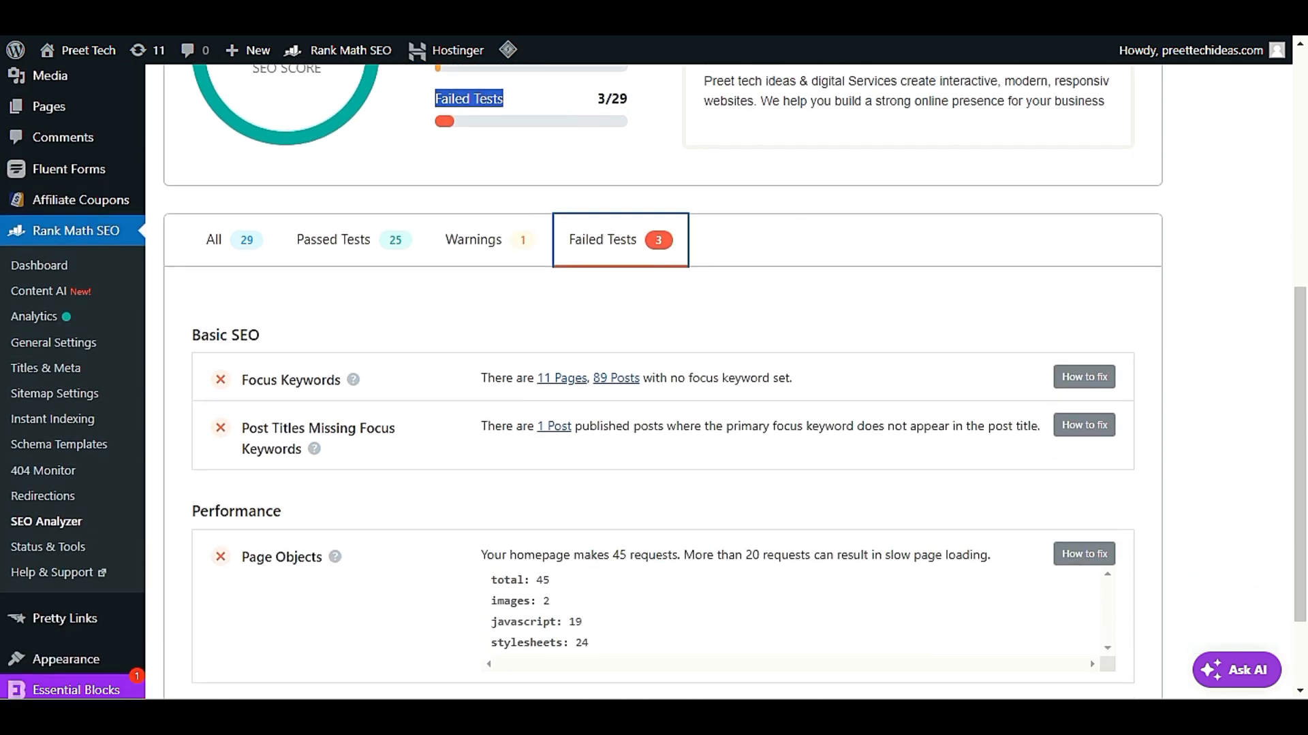
pyautogui.scroll(-2, 934, 432)
pyautogui.scroll(4, 934, 426)
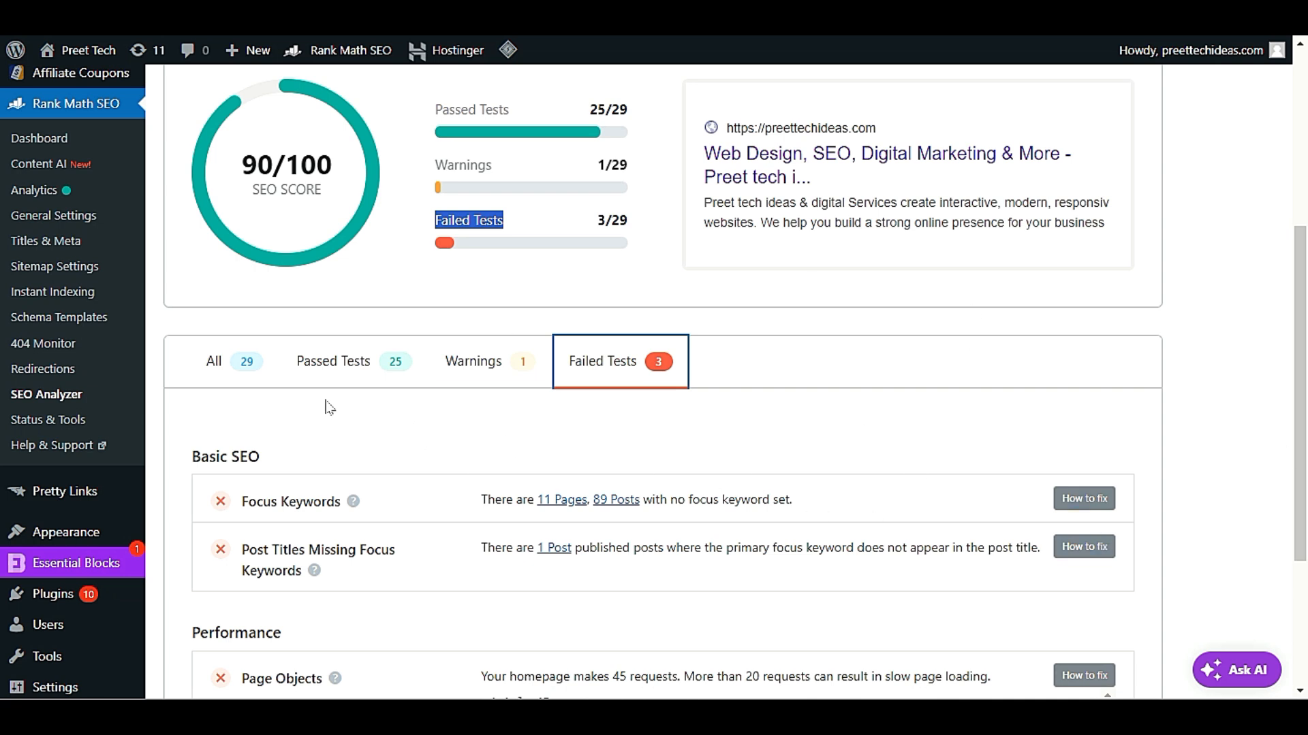
# Show all test results again and enable auto updates for the Automatic Updates item under Priority
pyautogui.click(232, 362)
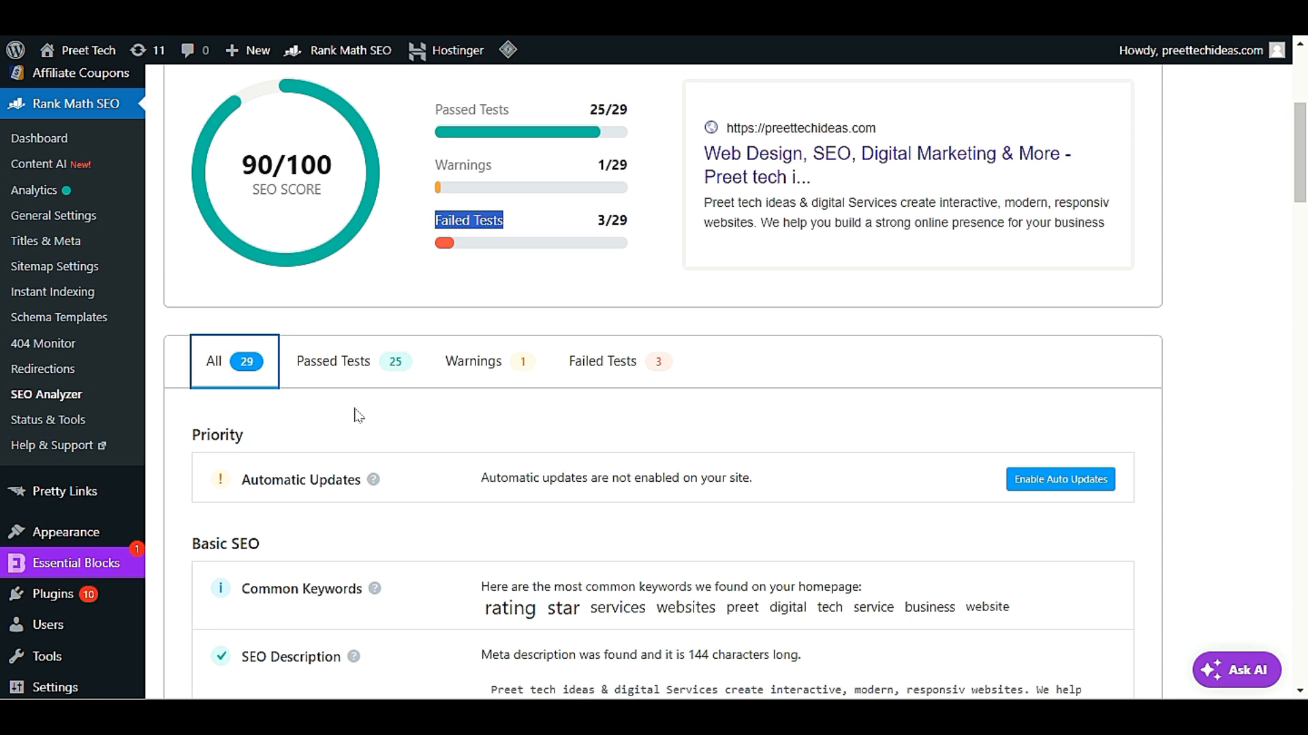
pyautogui.scroll(-3, 1122, 166)
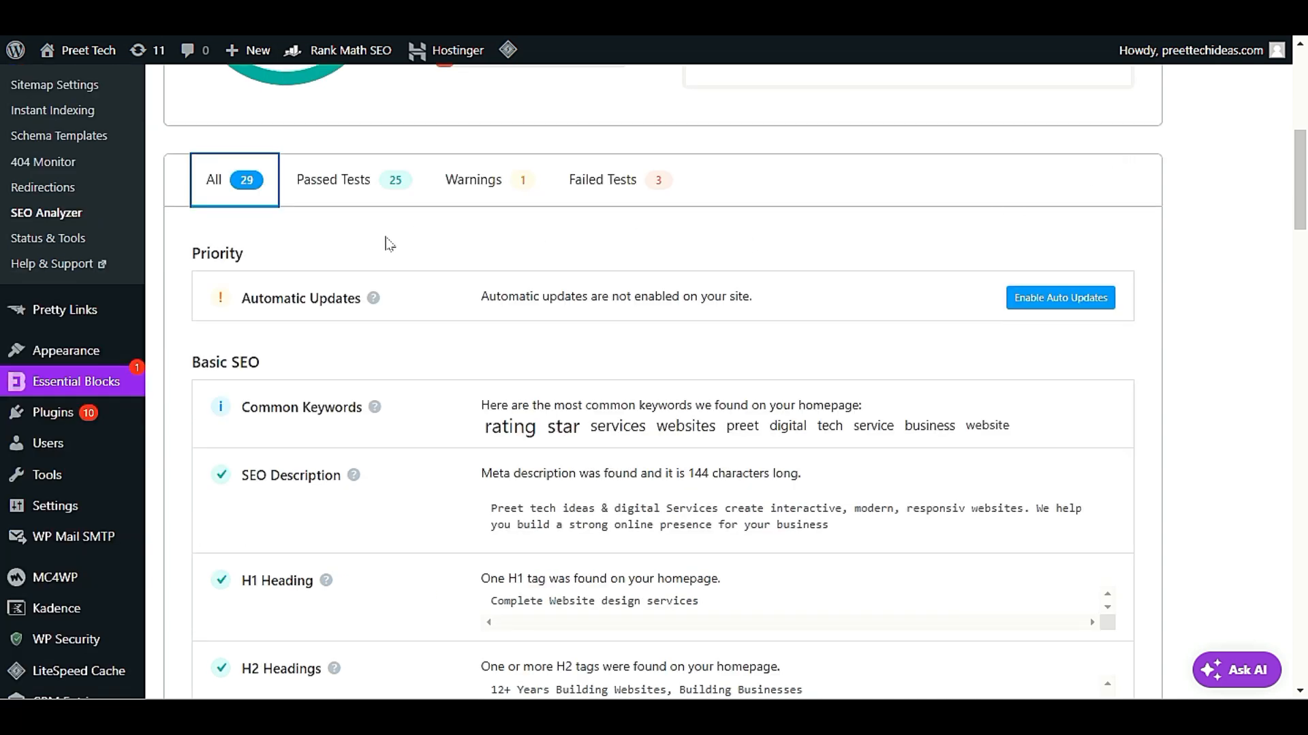
pyautogui.moveTo(371, 303)
pyautogui.click(467, 196)
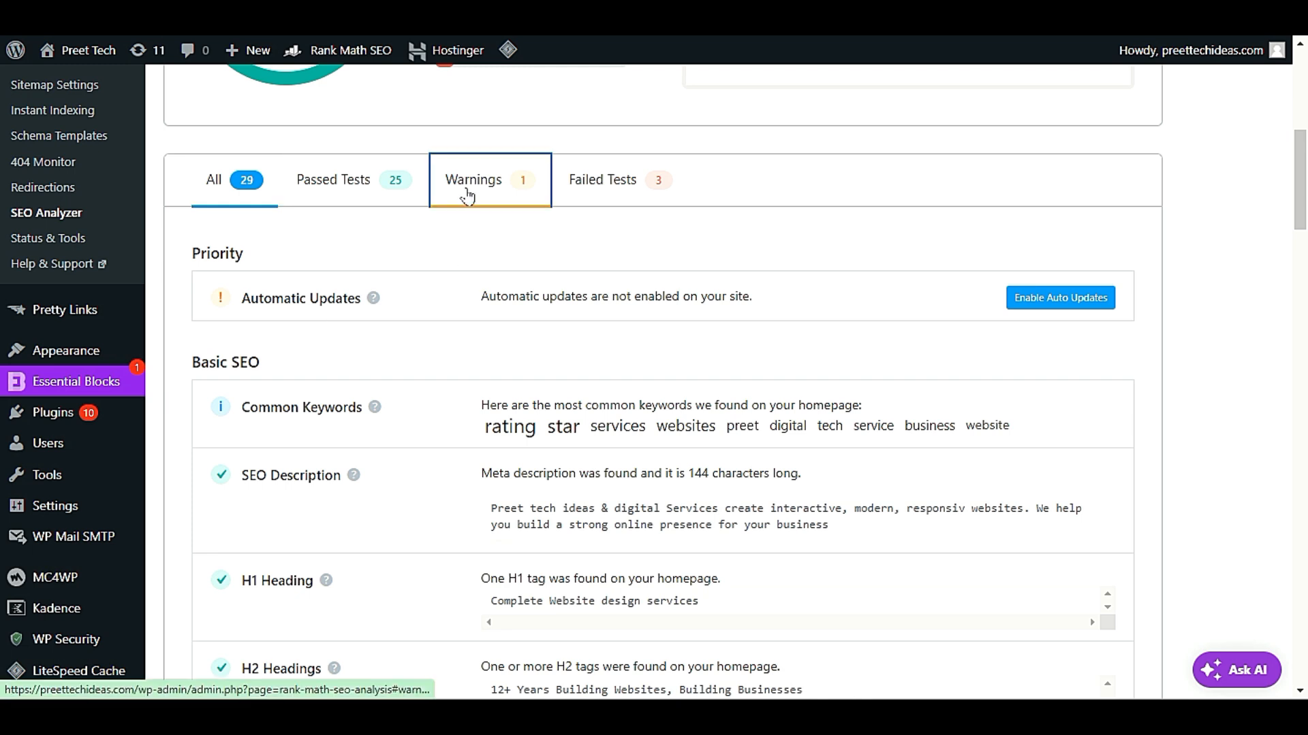
pyautogui.click(254, 427)
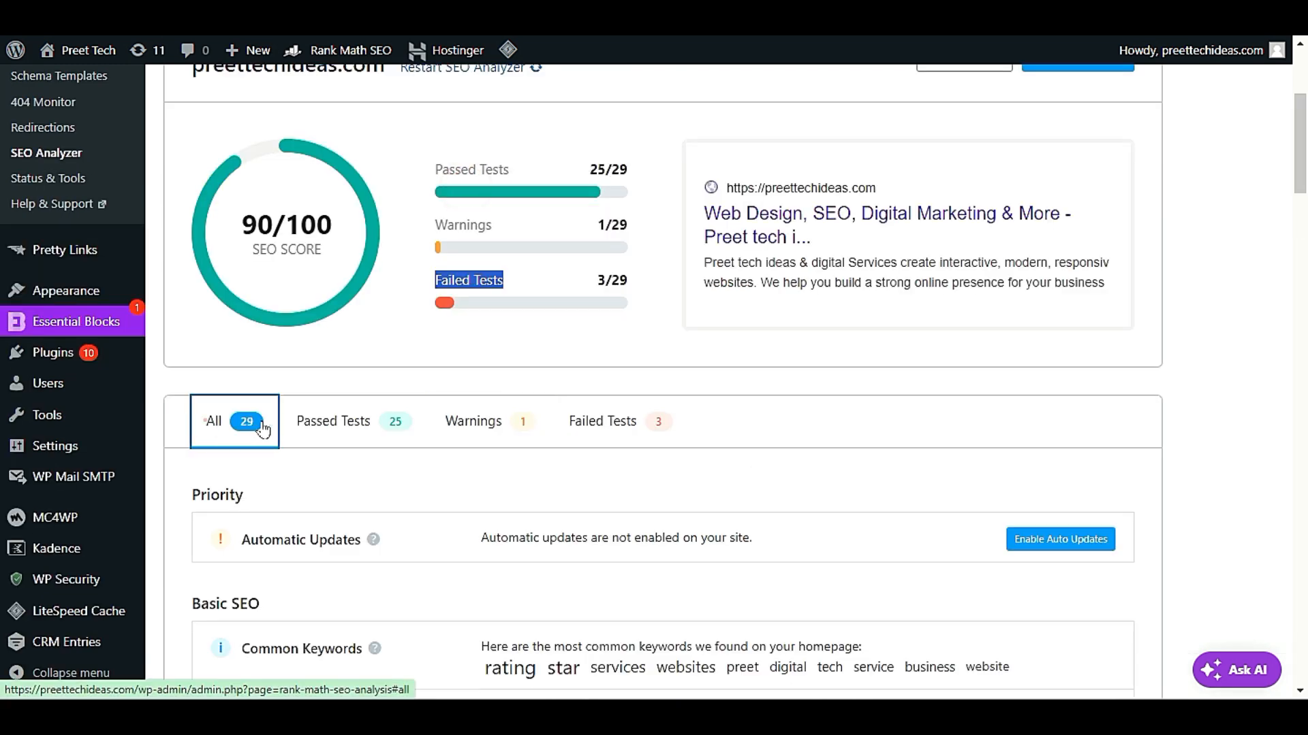
pyautogui.scroll(-4, 409, 391)
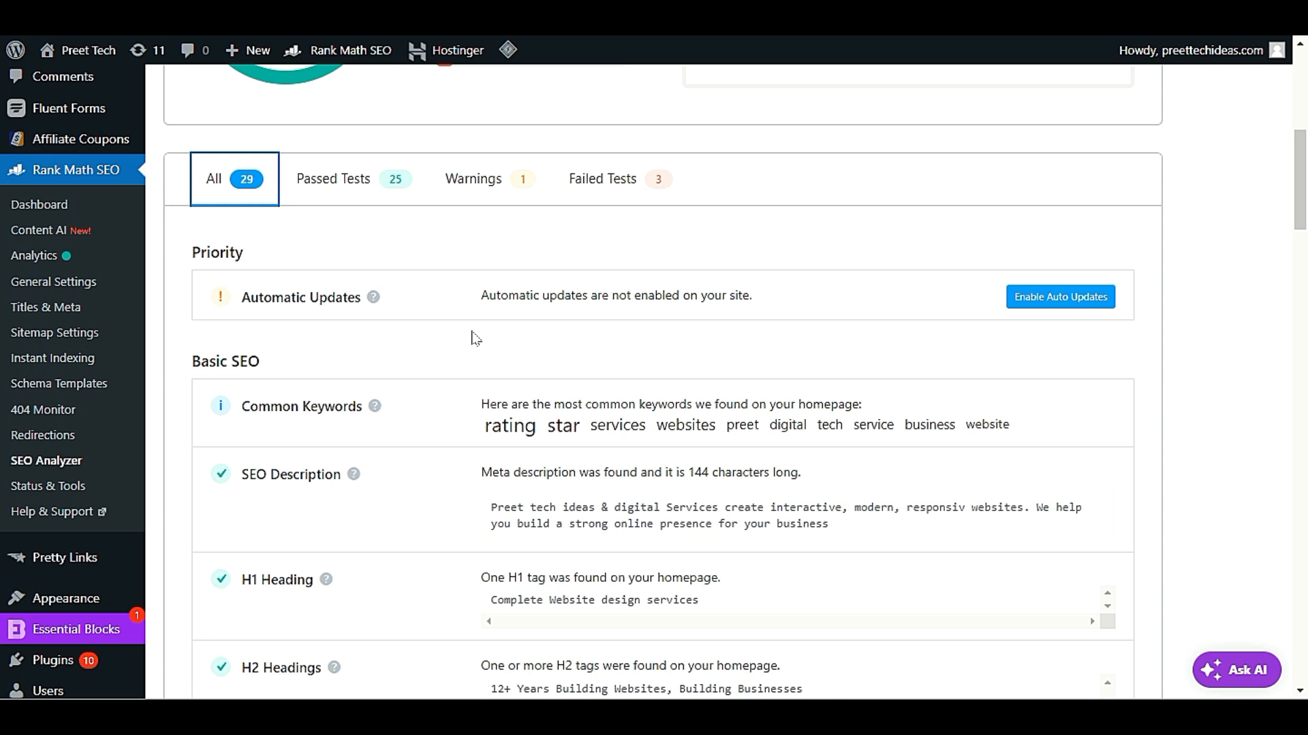
pyautogui.click(1059, 295)
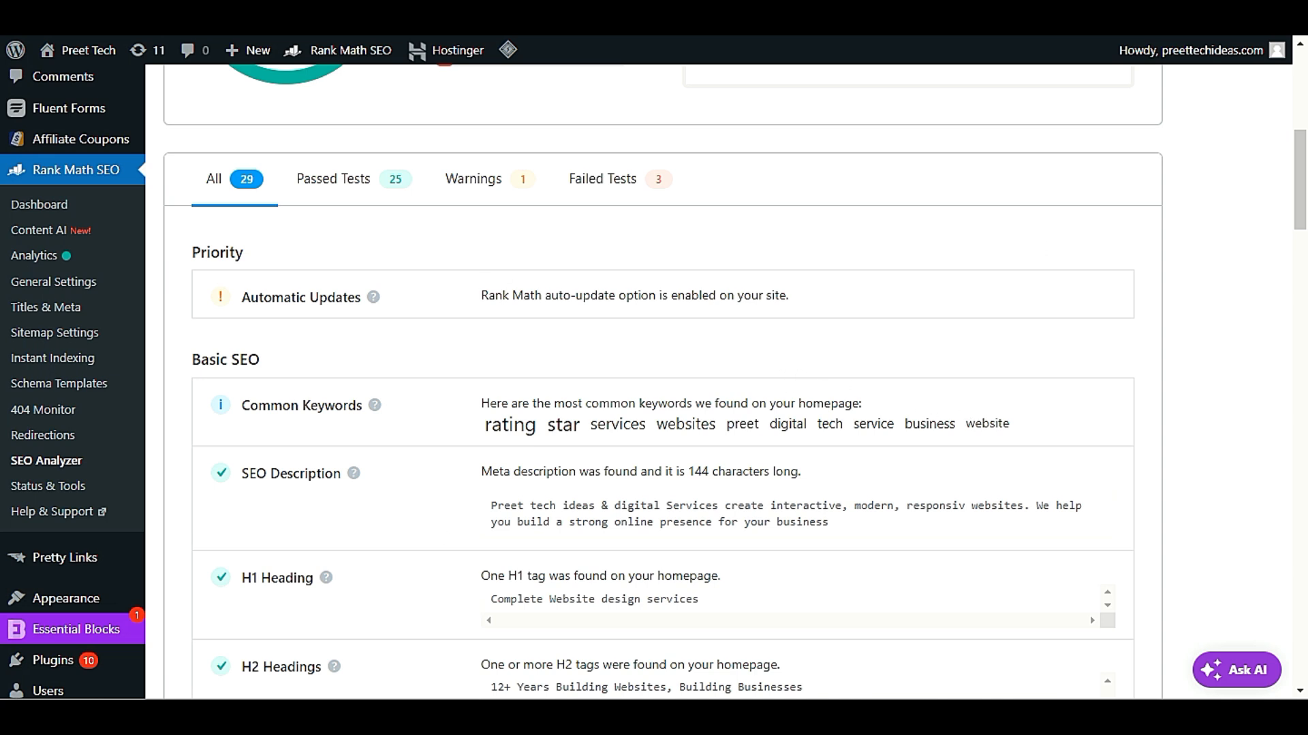
# Examine the Basic SEO results, focusing on the common keywords found on the homepage
pyautogui.scroll(-4, 263, 443)
pyautogui.scroll(1, 265, 449)
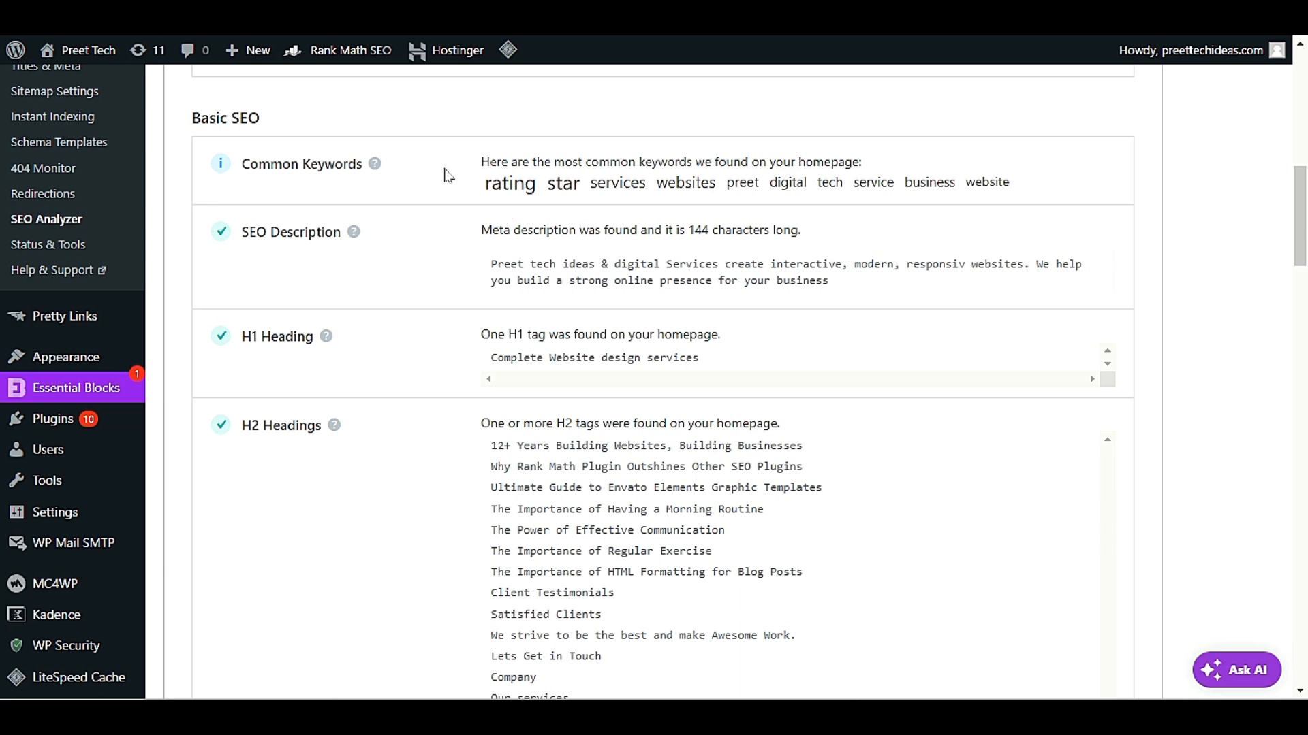
pyautogui.moveTo(484, 183); pyautogui.dragTo(1026, 195)
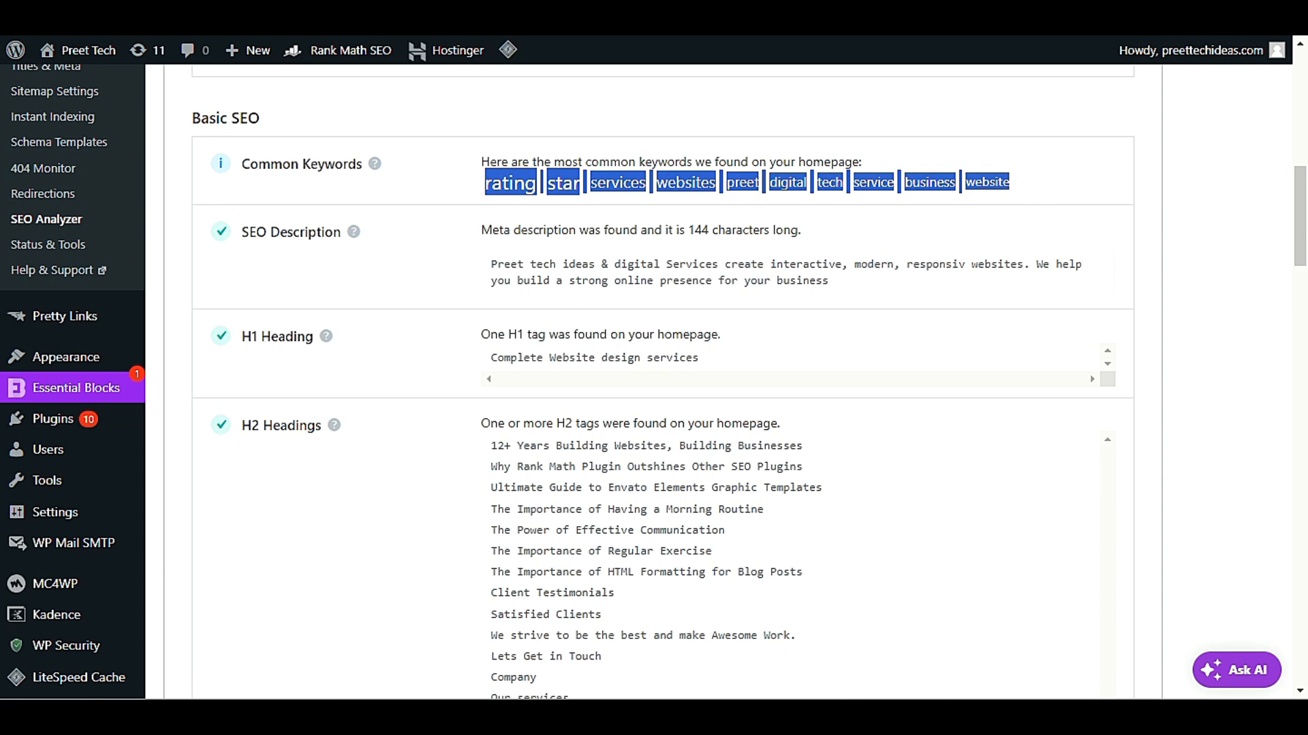
pyautogui.click(596, 261)
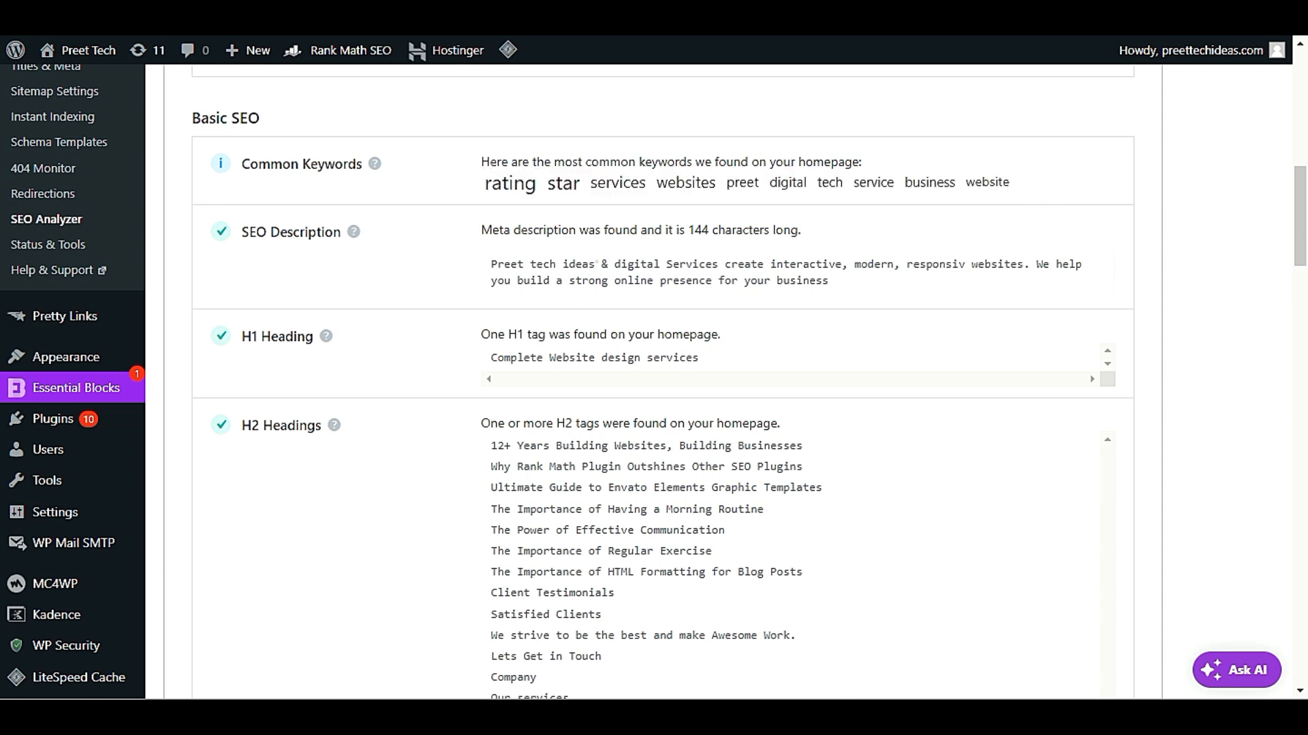
pyautogui.doubleClick(605, 182)
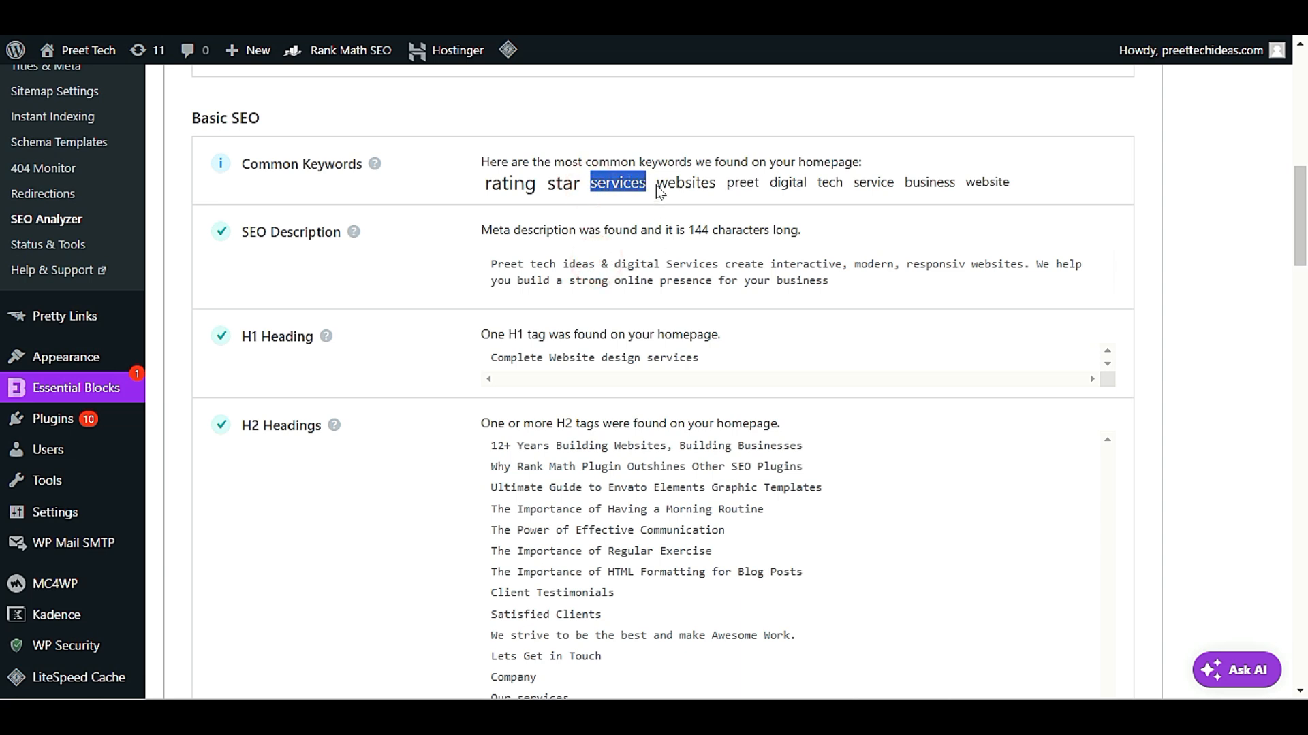
pyautogui.doubleClick(681, 182)
pyautogui.doubleClick(749, 183)
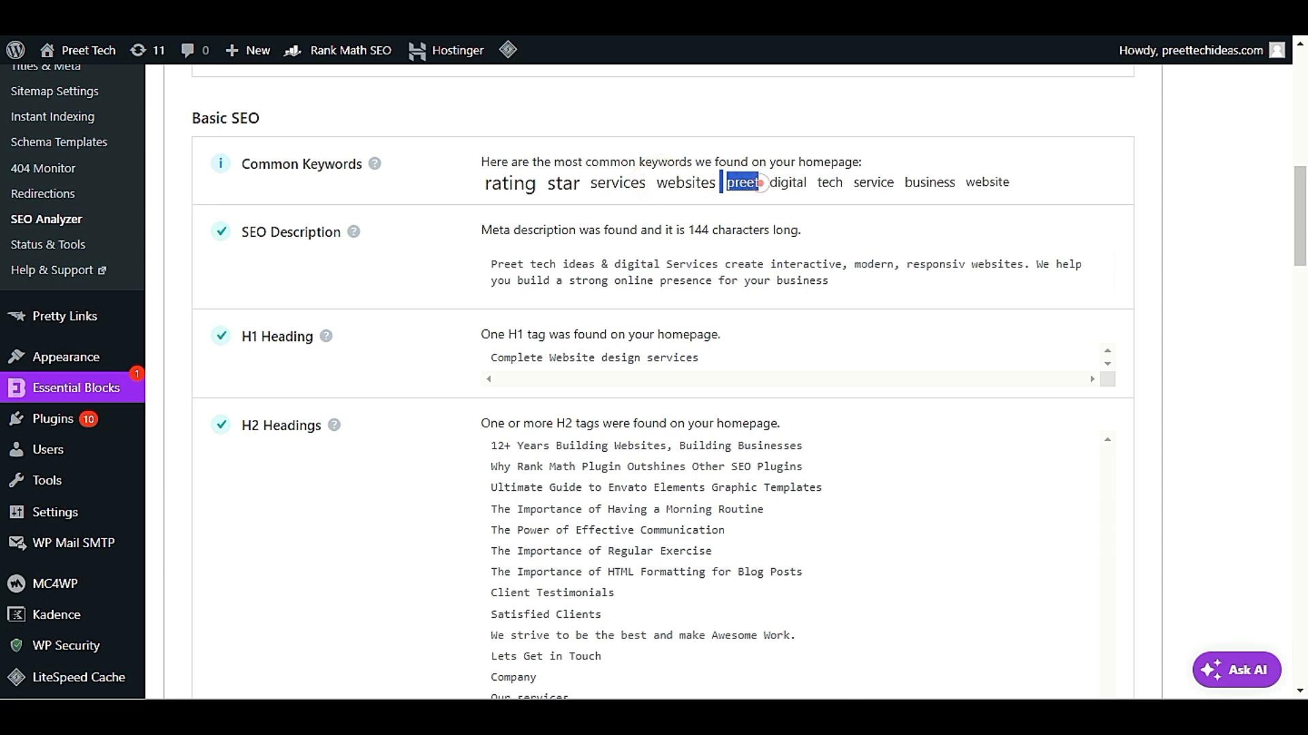
pyautogui.doubleClick(776, 182)
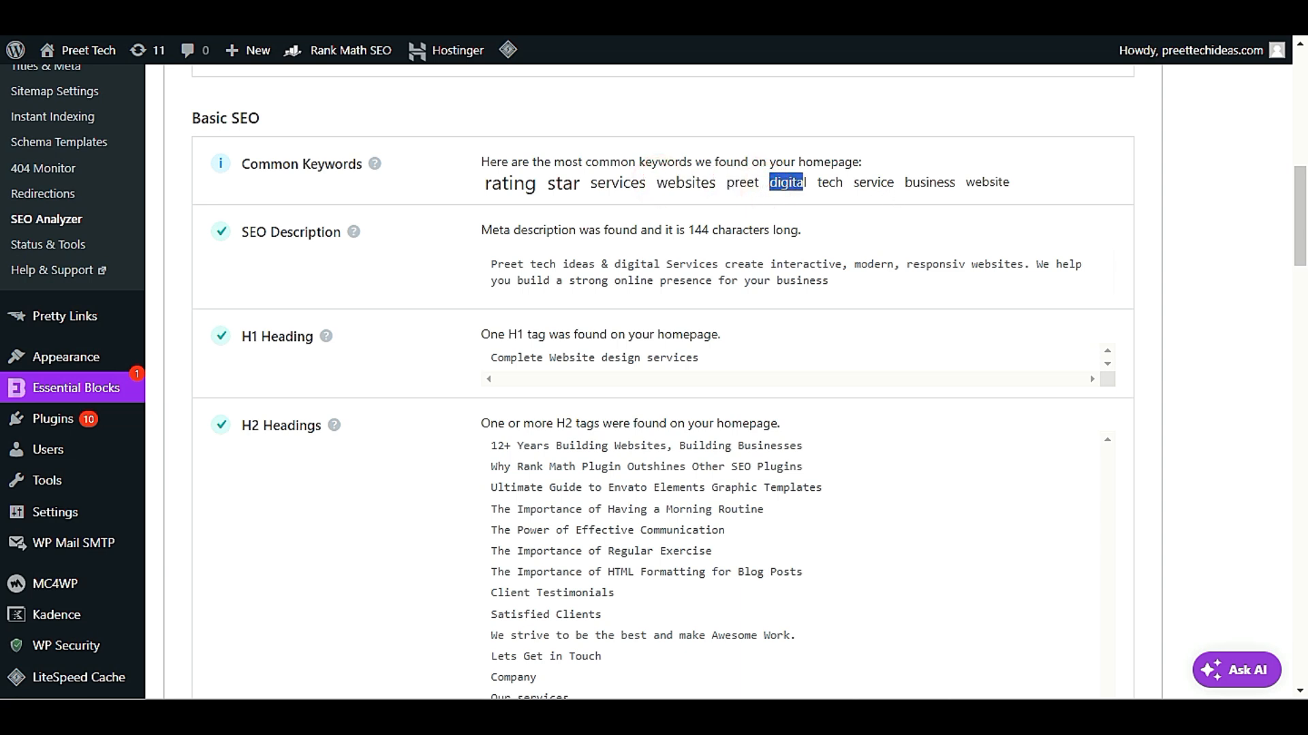
pyautogui.moveTo(1015, 182); pyautogui.dragTo(530, 182)
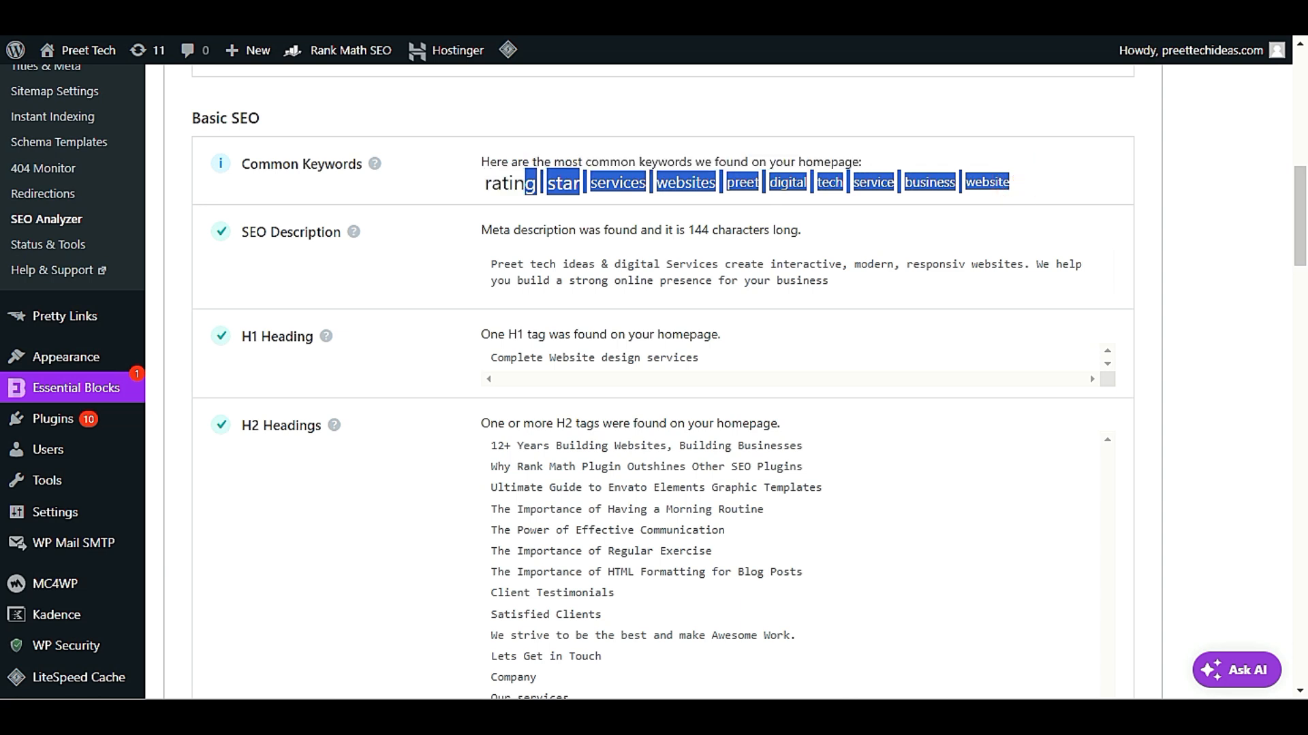
pyautogui.click(792, 264)
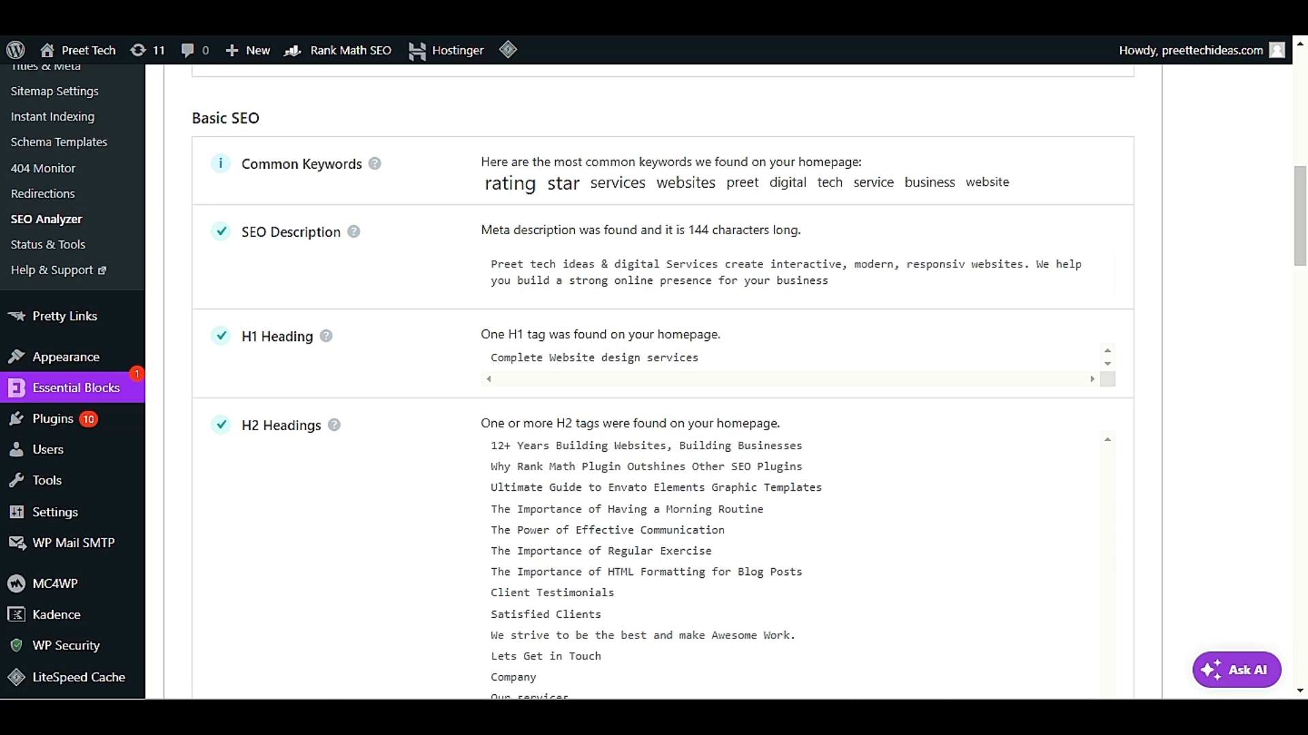
# Open the site's homepage in a new tab and open that page for editing
pyautogui.moveTo(69, 49)
pyautogui.rightClick(102, 80)
pyautogui.click(133, 99)
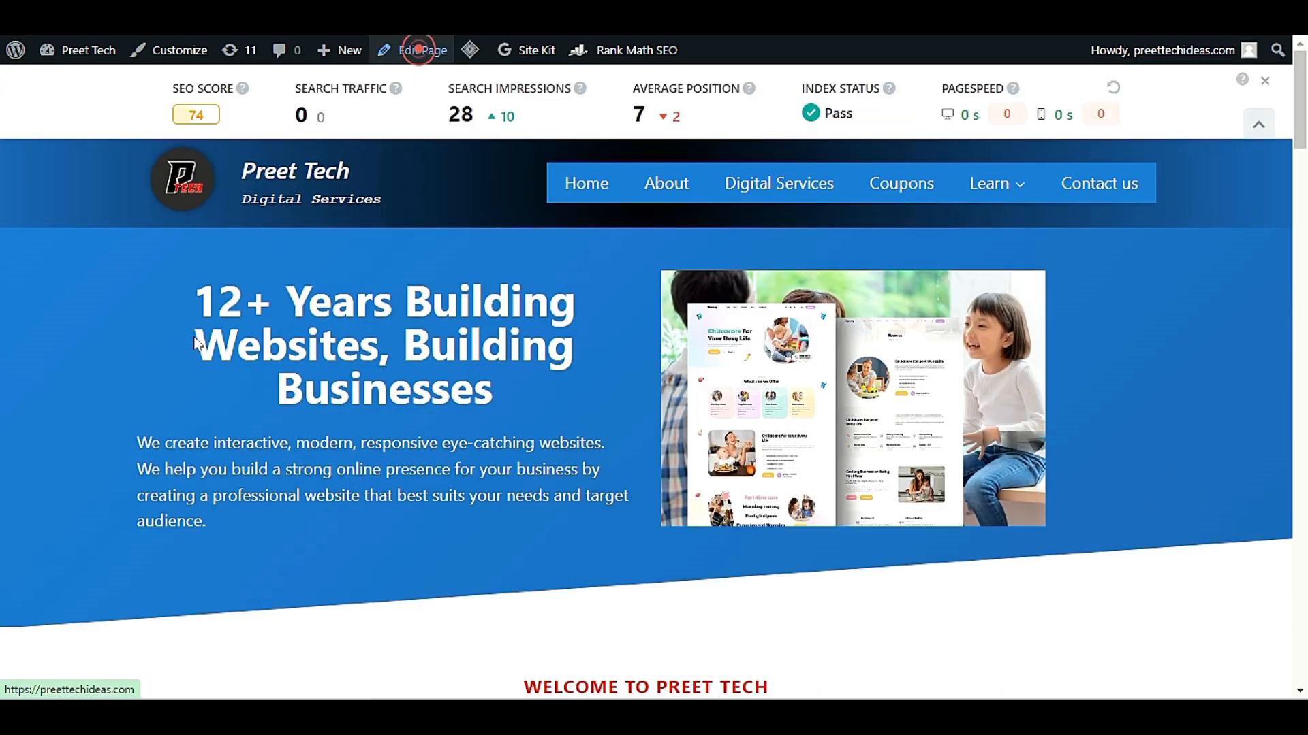
pyautogui.click(423, 50)
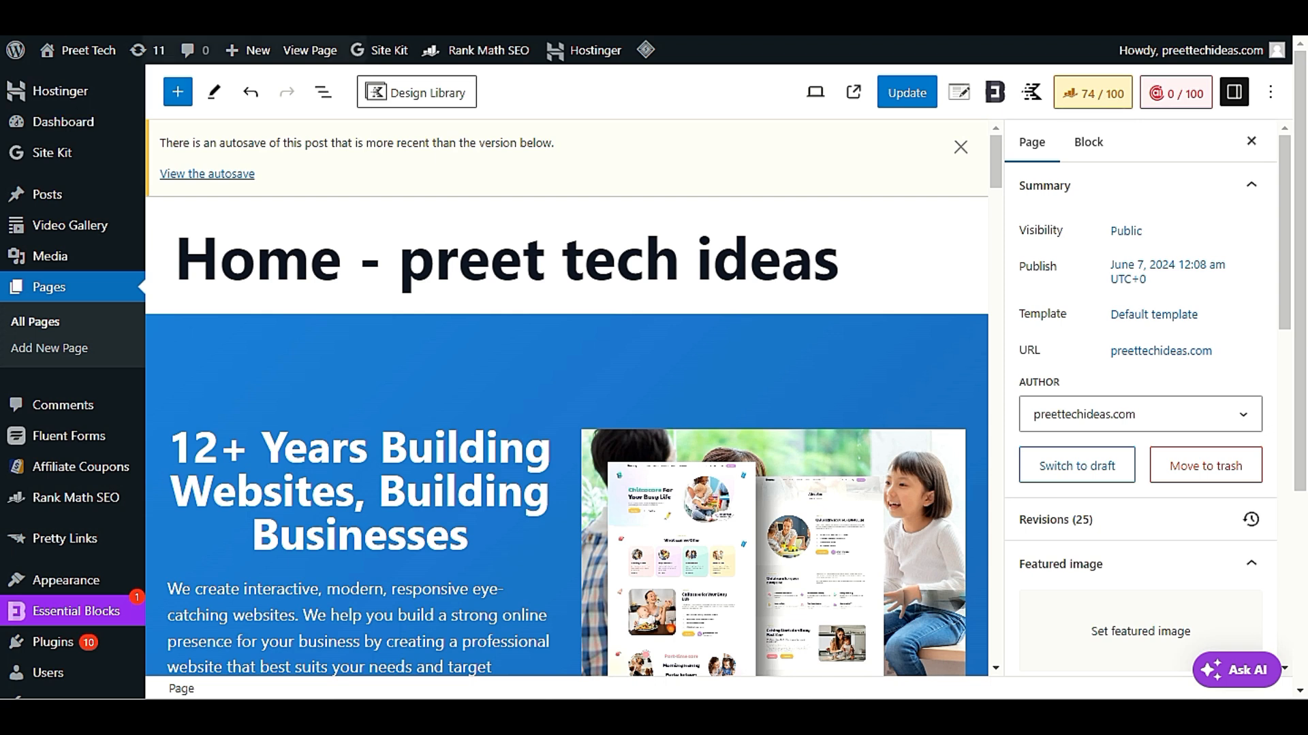
# Open the homepage's Rank Math snippet editor, compare its description with the analyzer's SEO Description result, and close the editor
pyautogui.click(1103, 97)
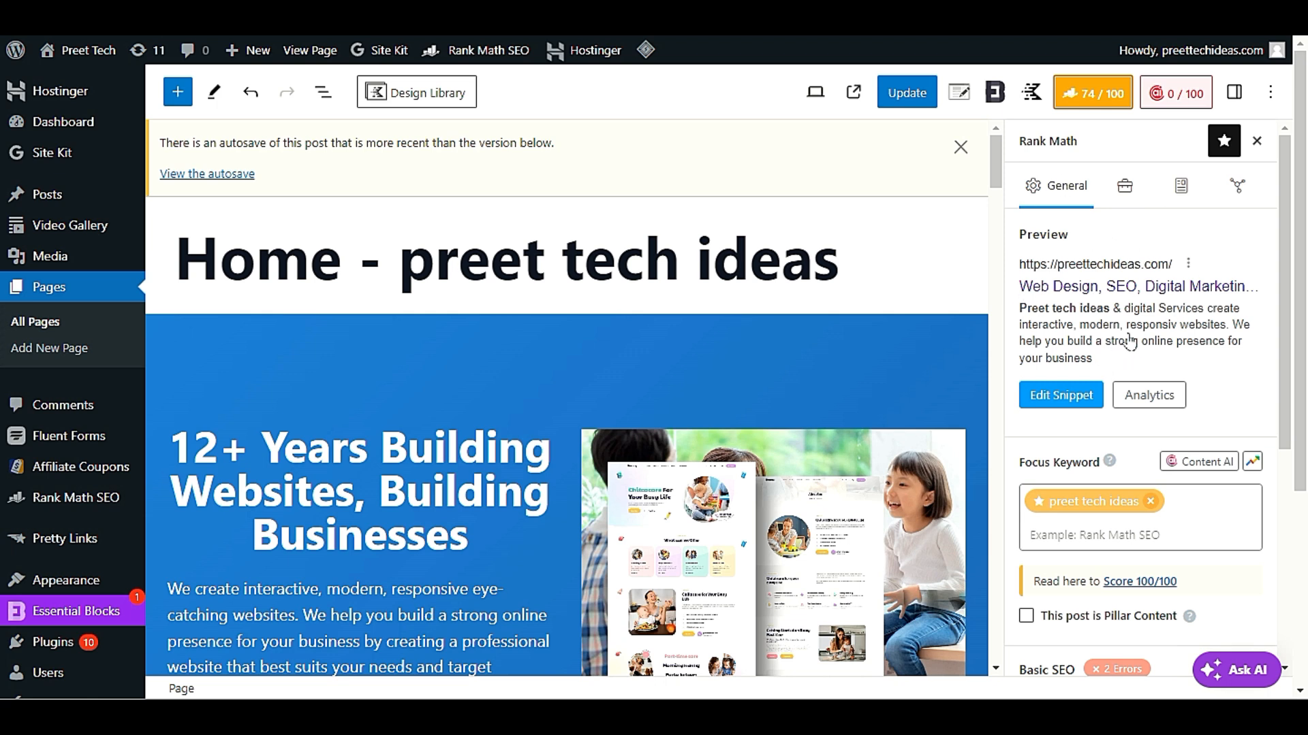
pyautogui.click(1066, 401)
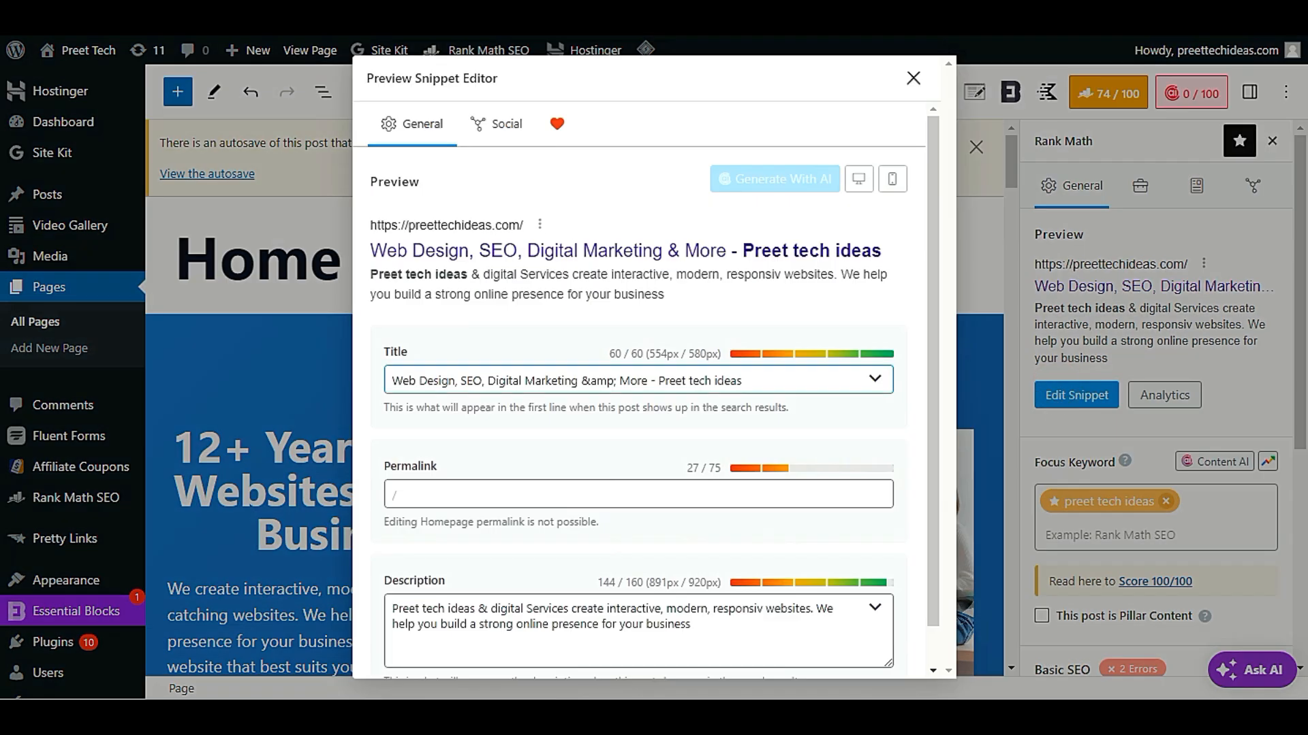
pyautogui.scroll(-1, 778, 409)
pyautogui.tripleClick(709, 586)
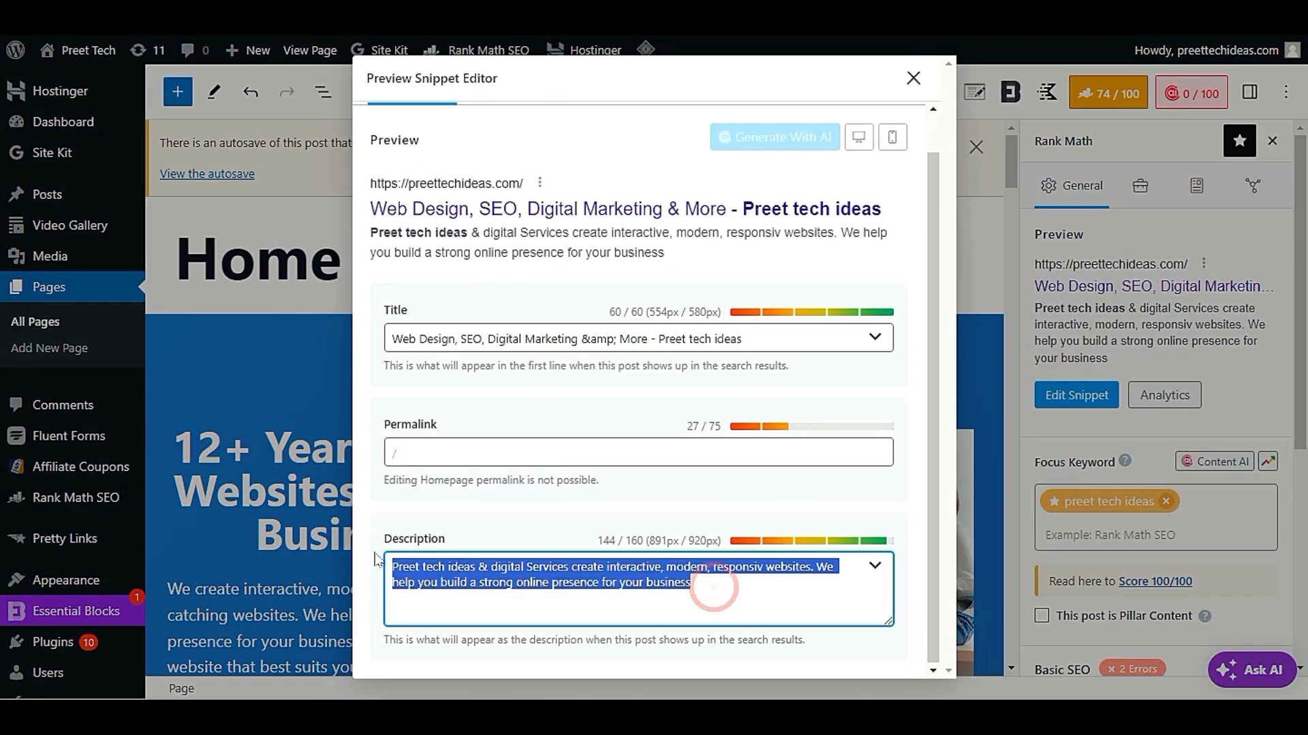
pyautogui.click(475, 582)
pyautogui.tripleClick(680, 581)
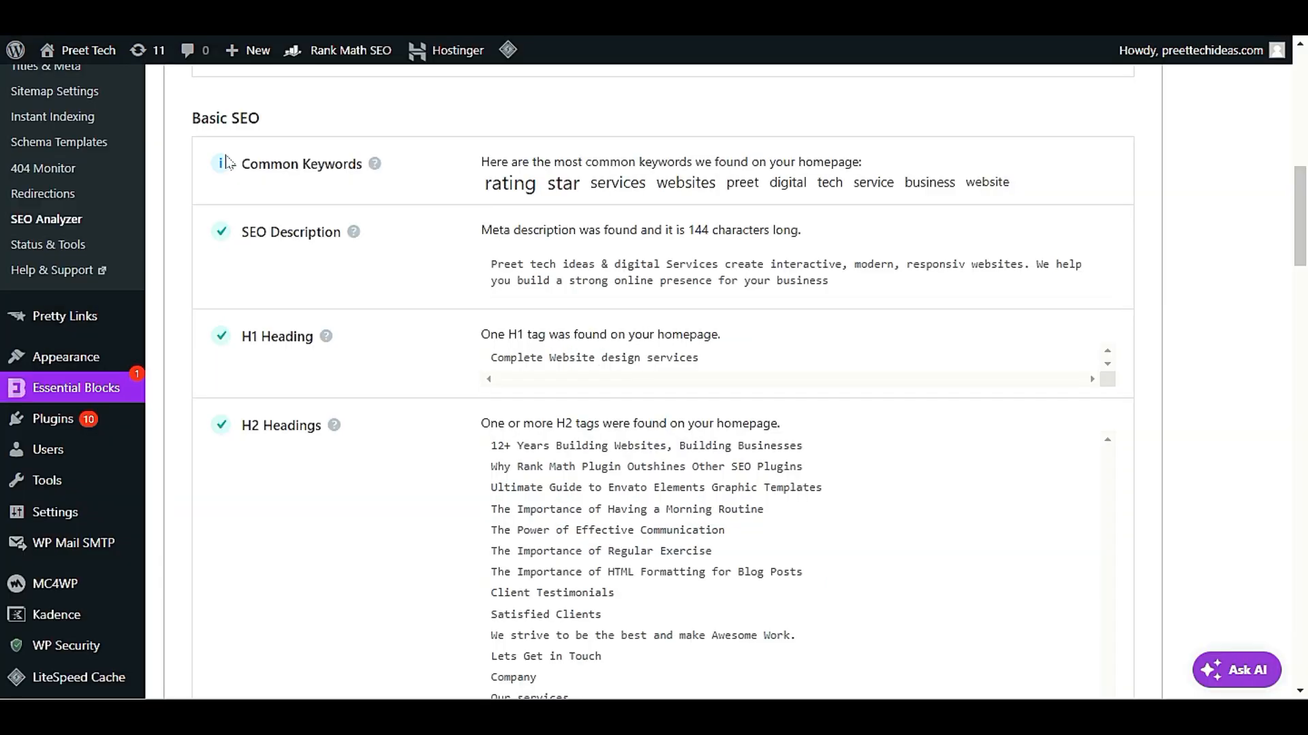
pyautogui.moveTo(470, 264); pyautogui.dragTo(860, 294)
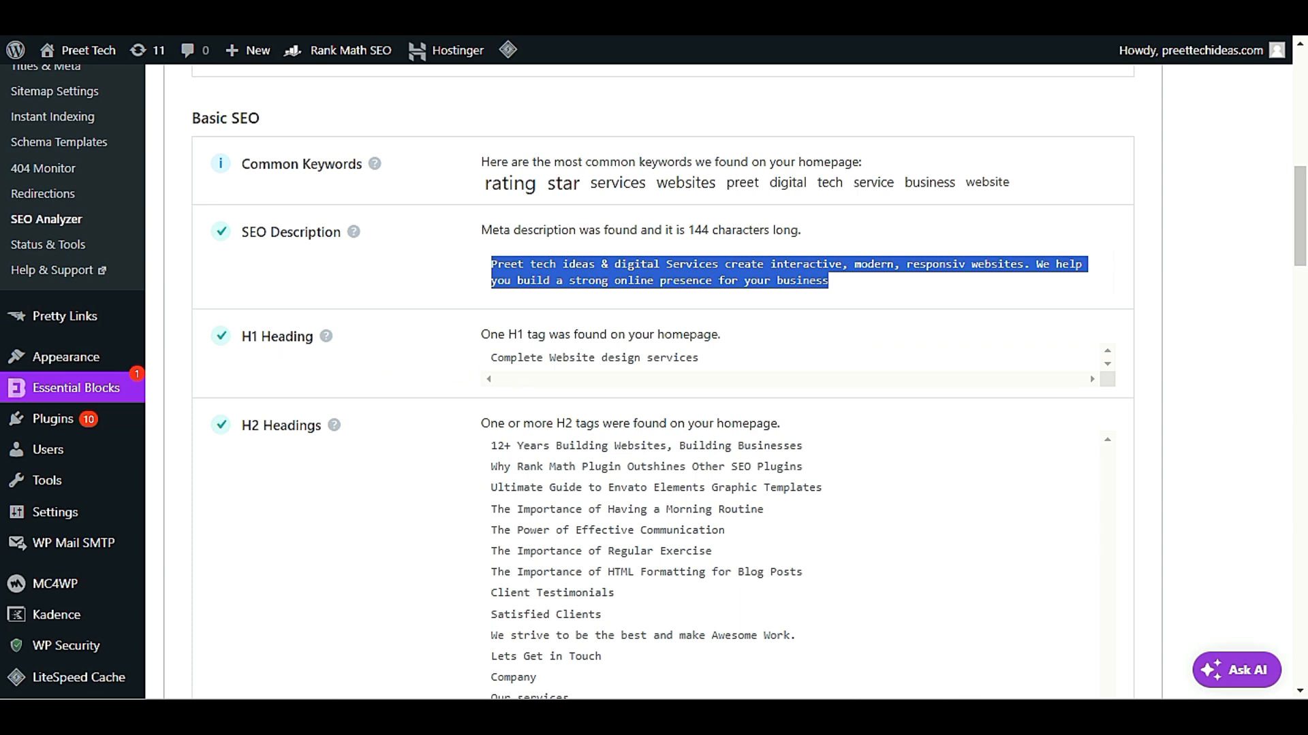
pyautogui.moveTo(330, 343)
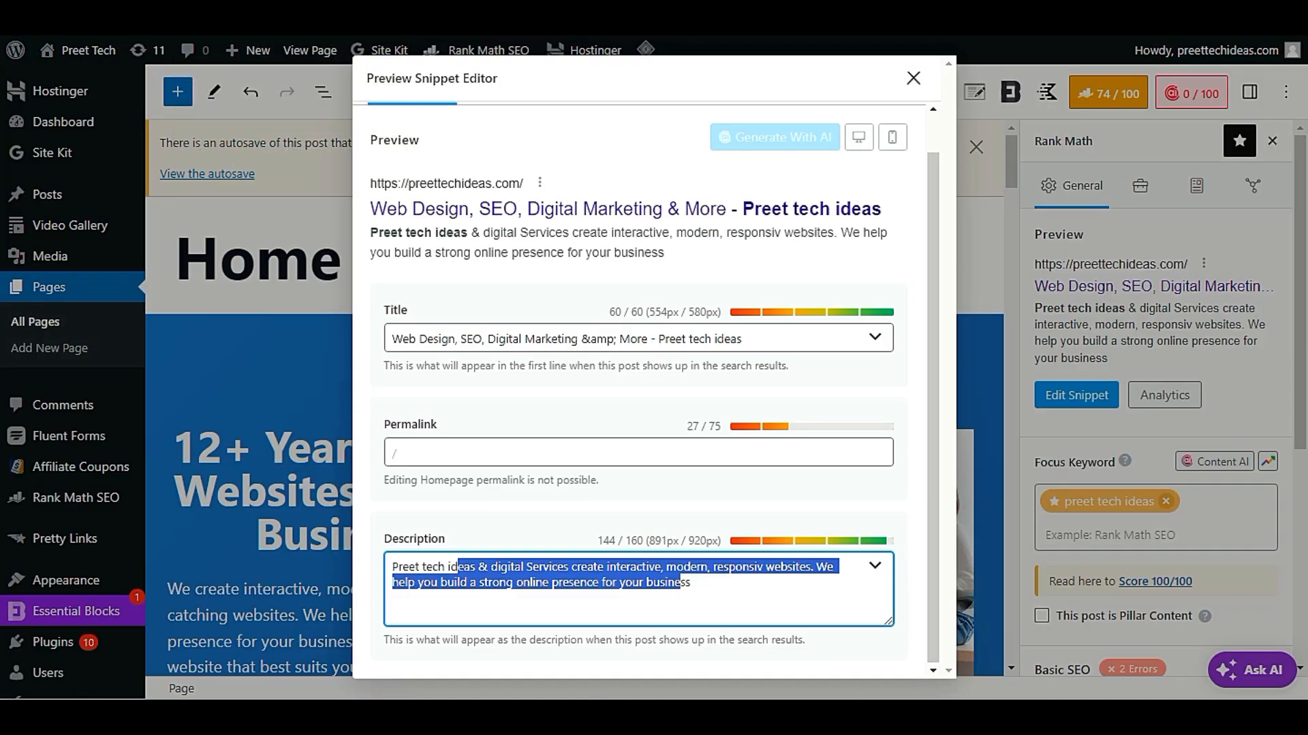
pyautogui.click(913, 78)
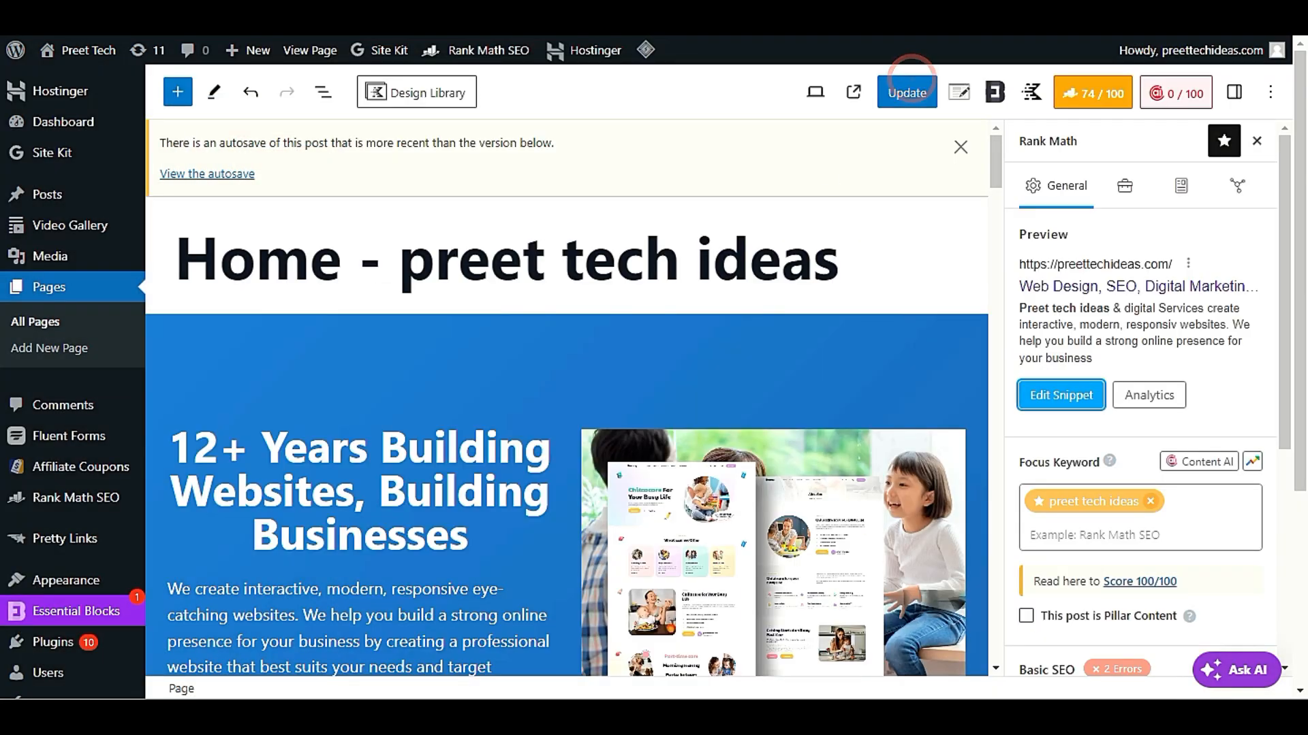
# Find the "Complete Website design services" heading on the home page and compare it with the analyzer's H1 Heading result
pyautogui.scroll(-8, 698, 272)
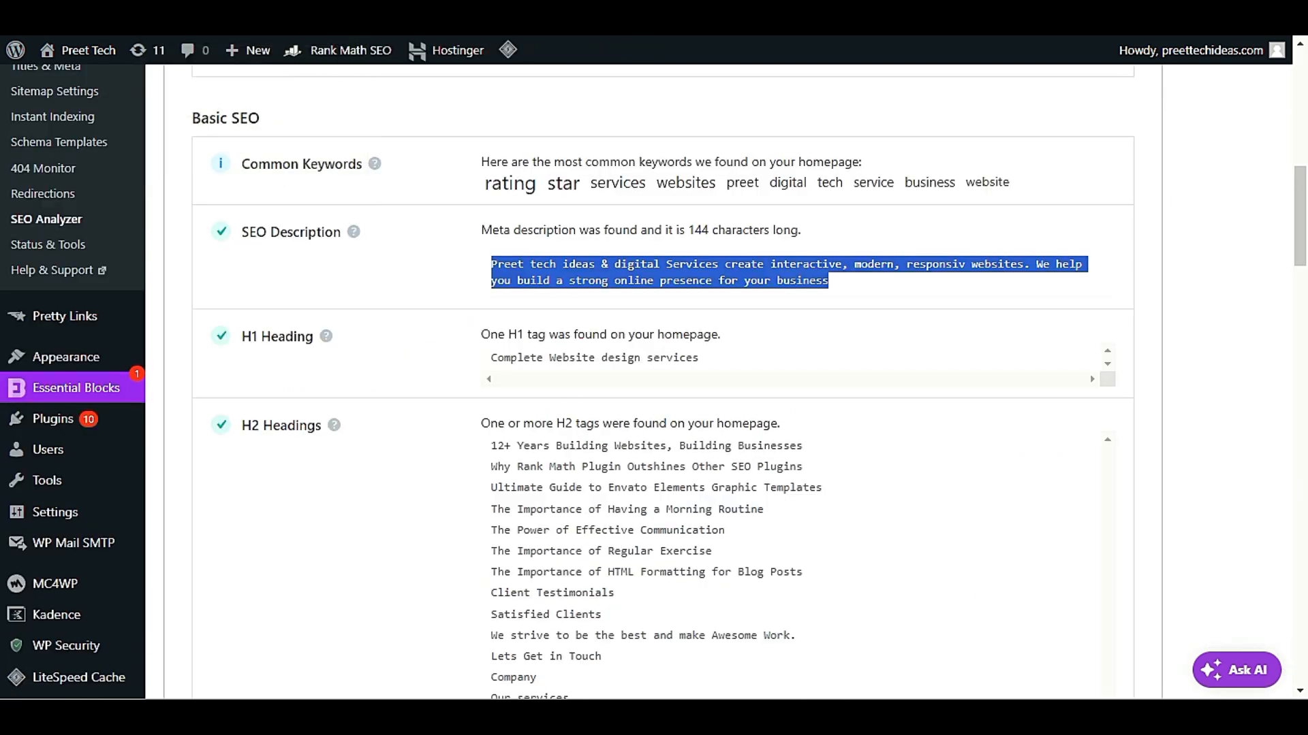
pyautogui.click(633, 354)
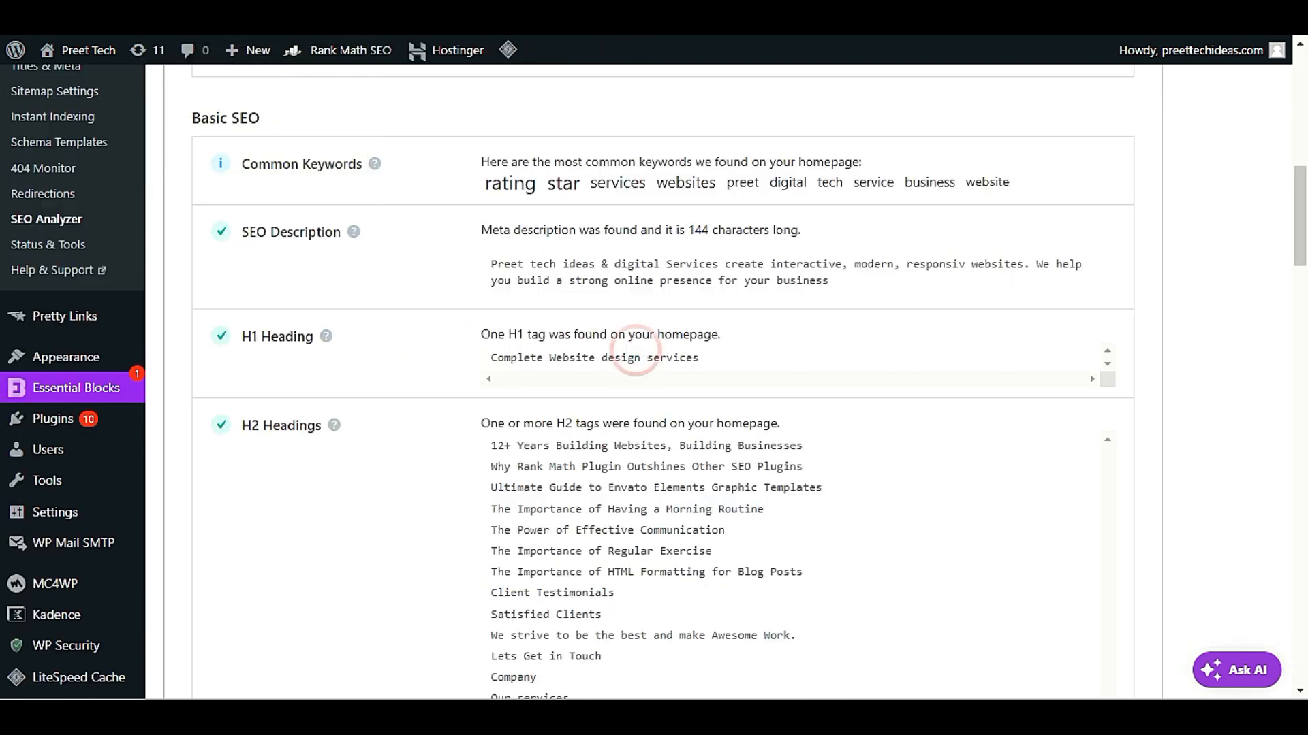
pyautogui.moveTo(492, 358); pyautogui.dragTo(713, 380)
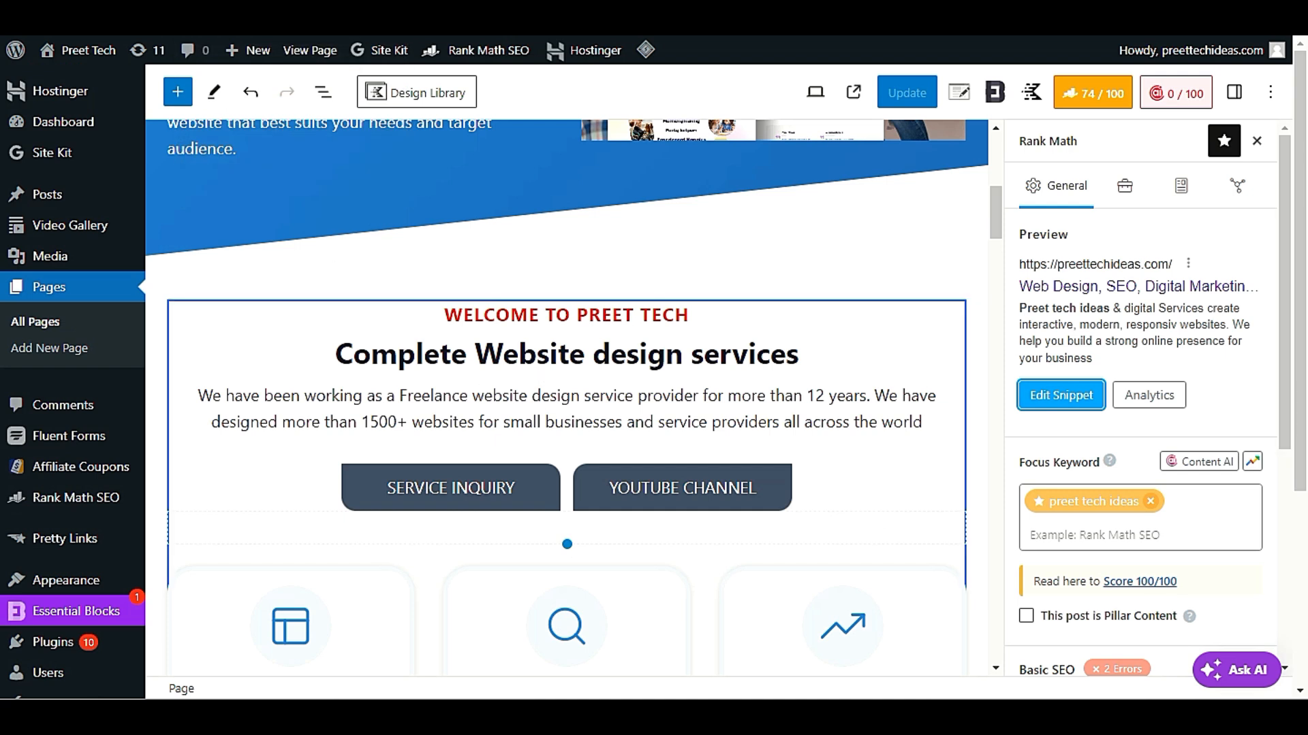
pyautogui.click(556, 351)
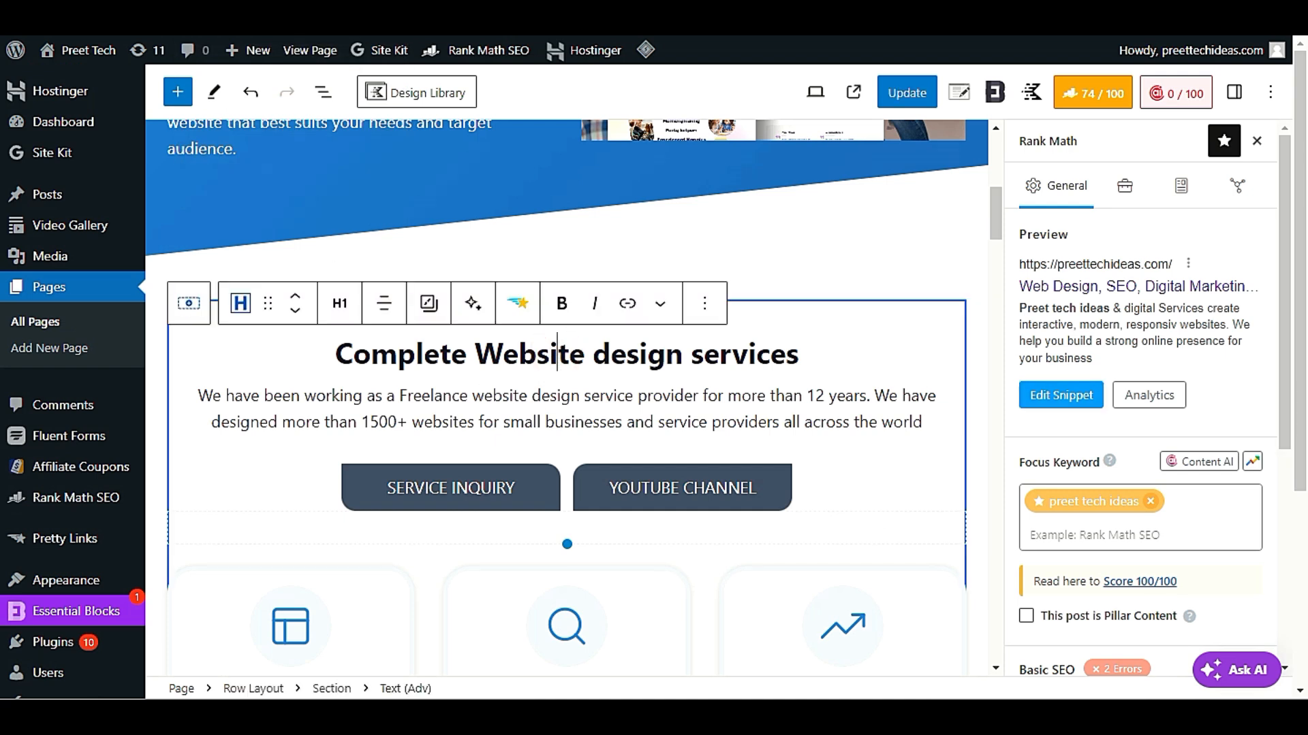
pyautogui.tripleClick(743, 354)
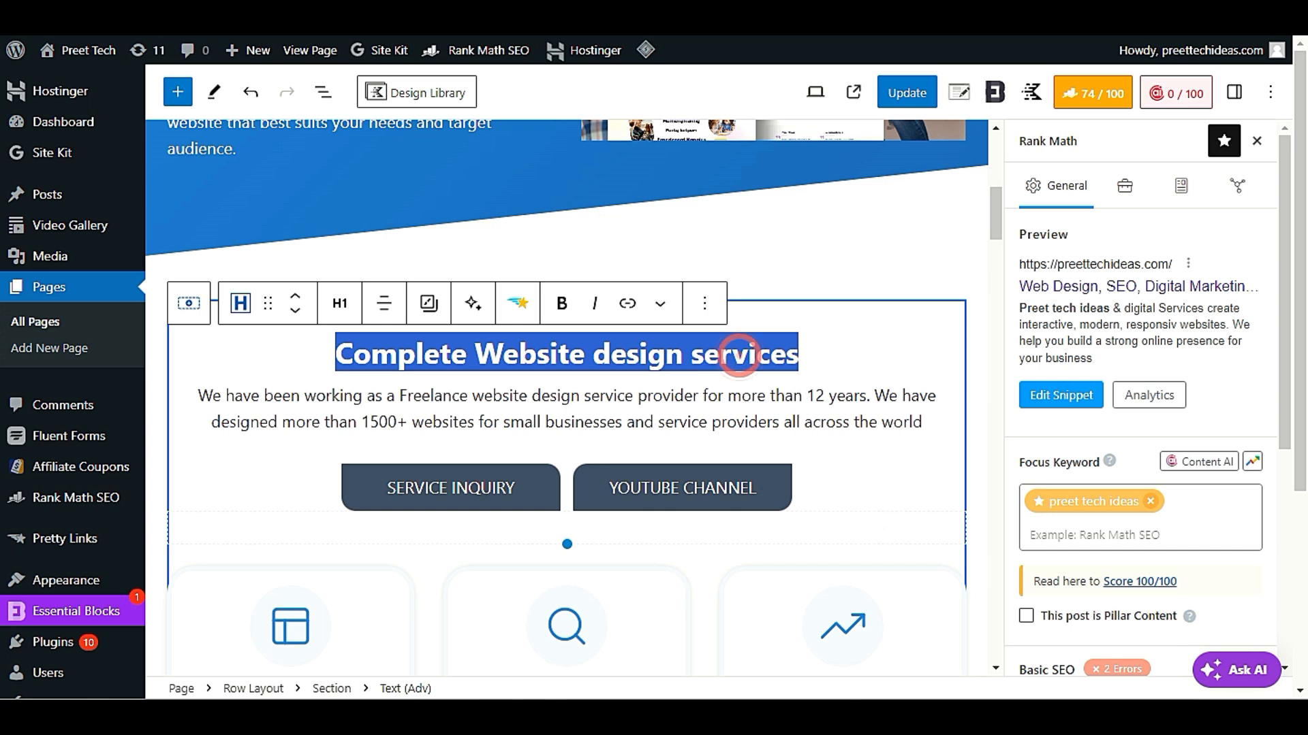
# View the heading tag options of the "Complete Website design services" heading, keep its tag, and reselect the heading
pyautogui.click(339, 309)
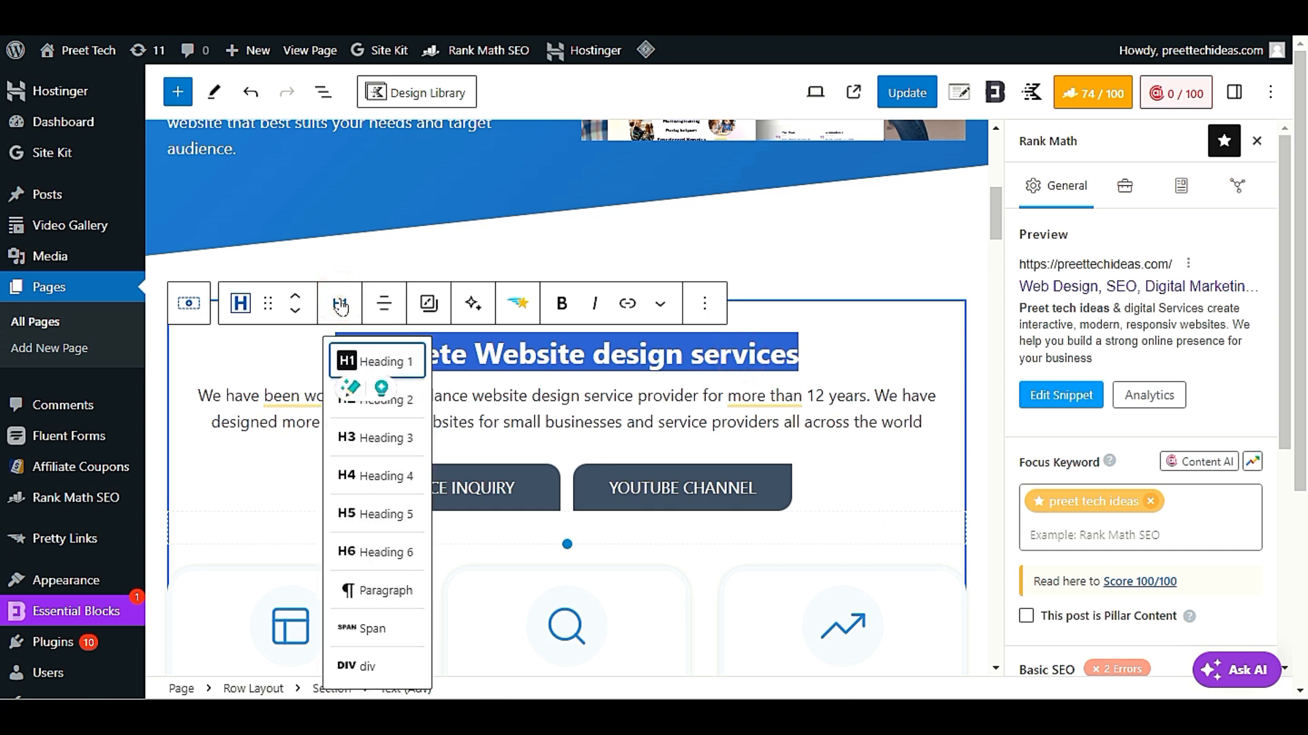
pyautogui.click(339, 308)
pyautogui.click(338, 308)
pyautogui.click(519, 396)
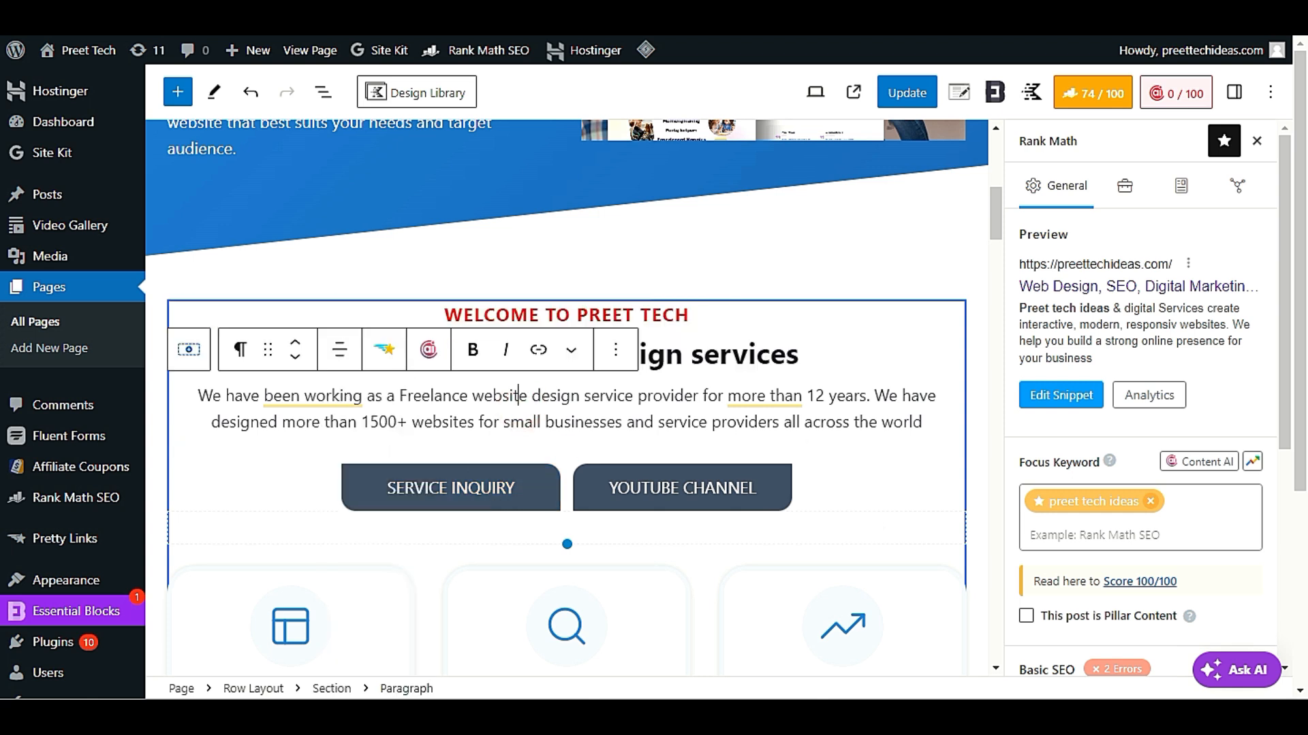
pyautogui.scroll(-6, 677, 436)
pyautogui.scroll(8, 677, 436)
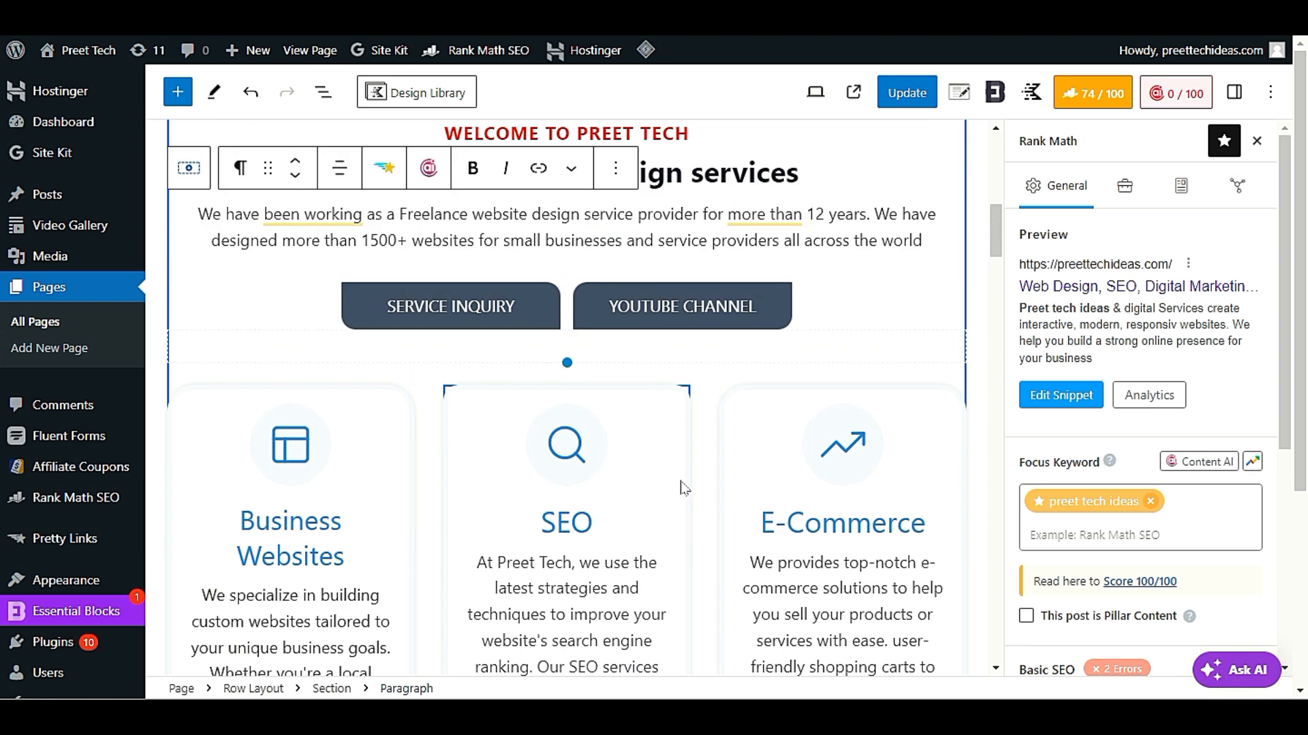
pyautogui.click(672, 476)
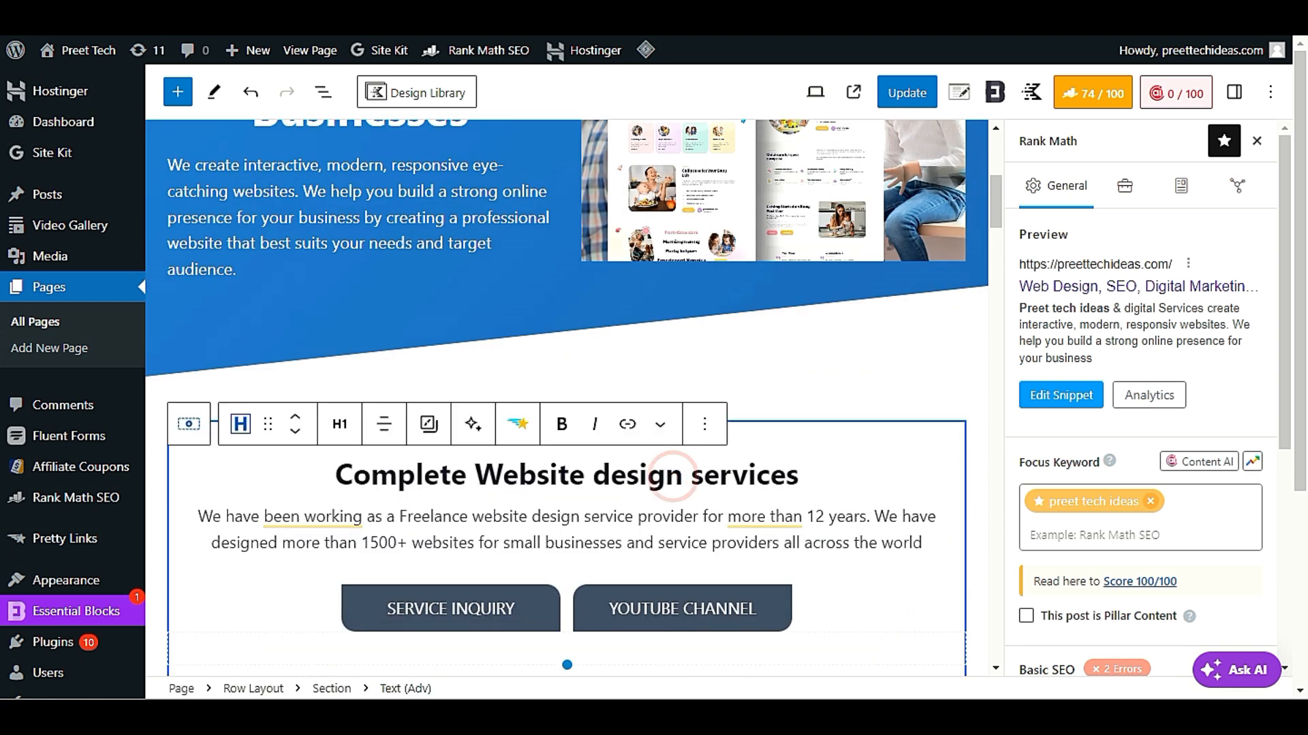
pyautogui.tripleClick(588, 475)
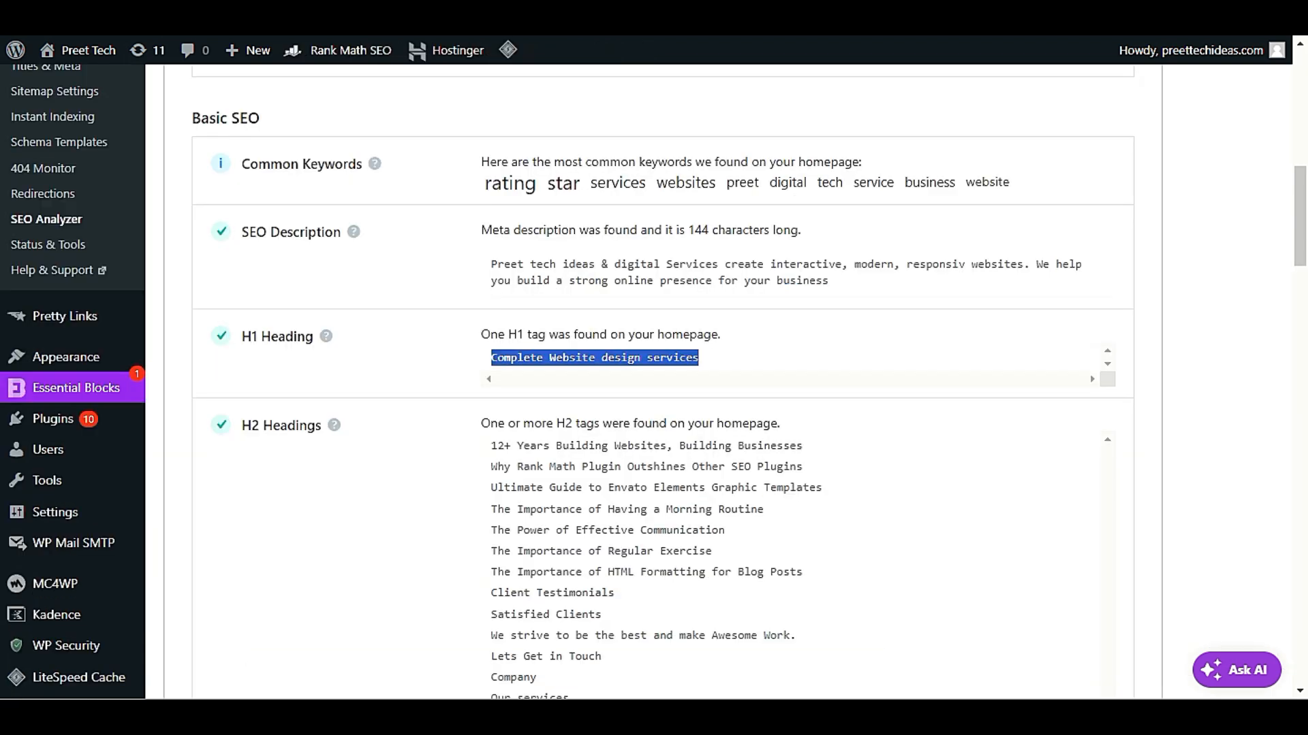
# Review the analyzer's H2 Headings list and look through the home page for the matching headings
pyautogui.scroll(-4, 417, 416)
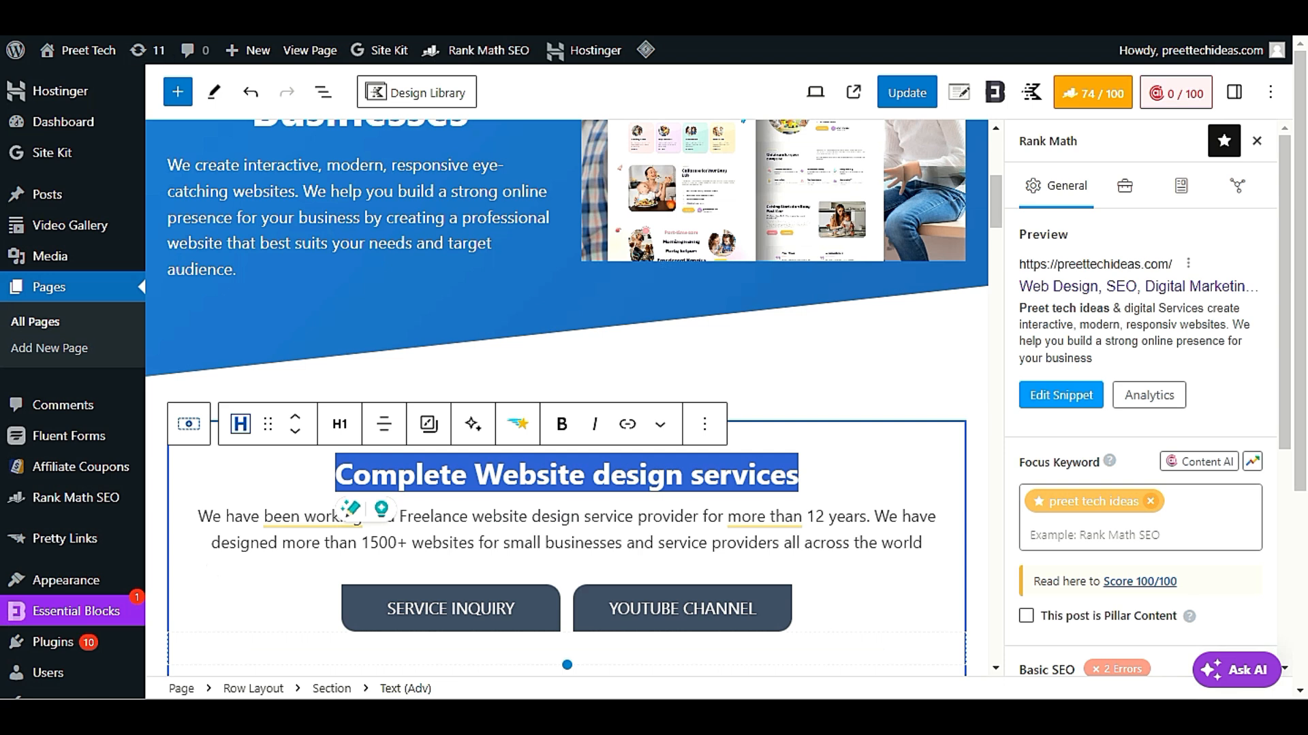
pyautogui.scroll(-10, 567, 395)
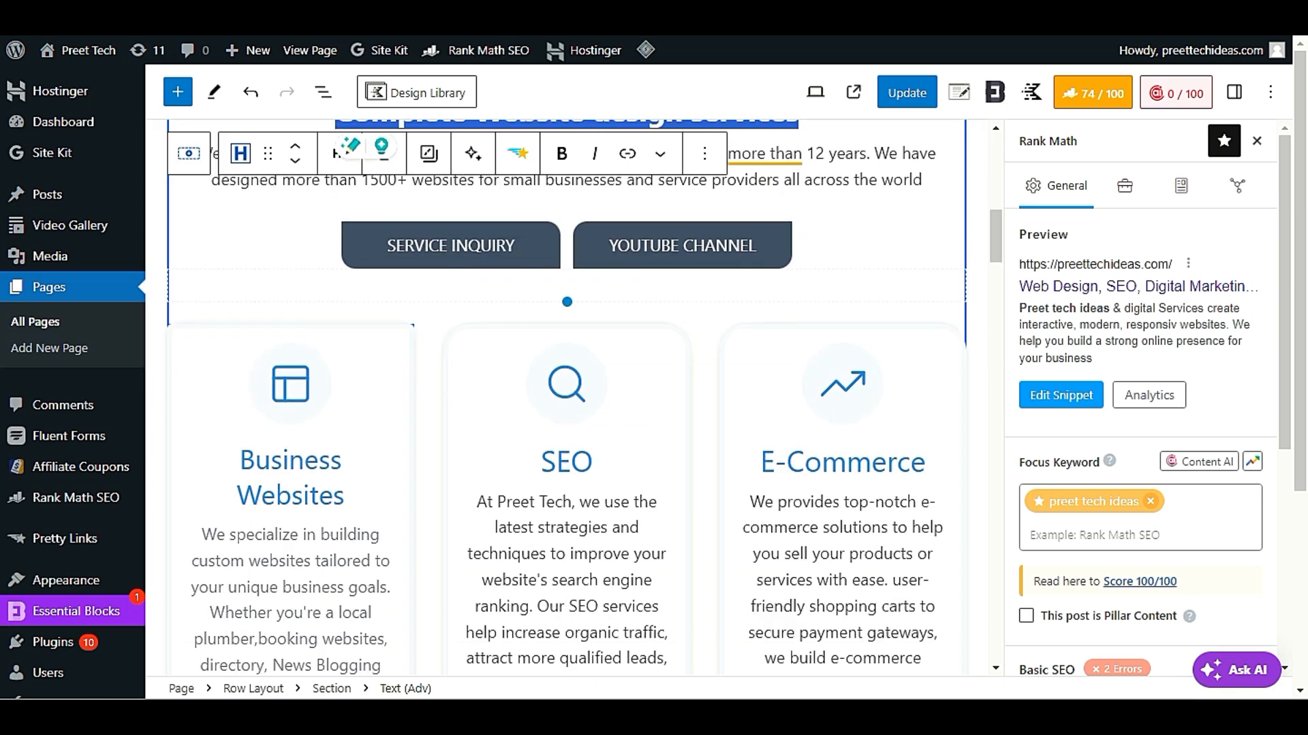
pyautogui.scroll(-15, 291, 566)
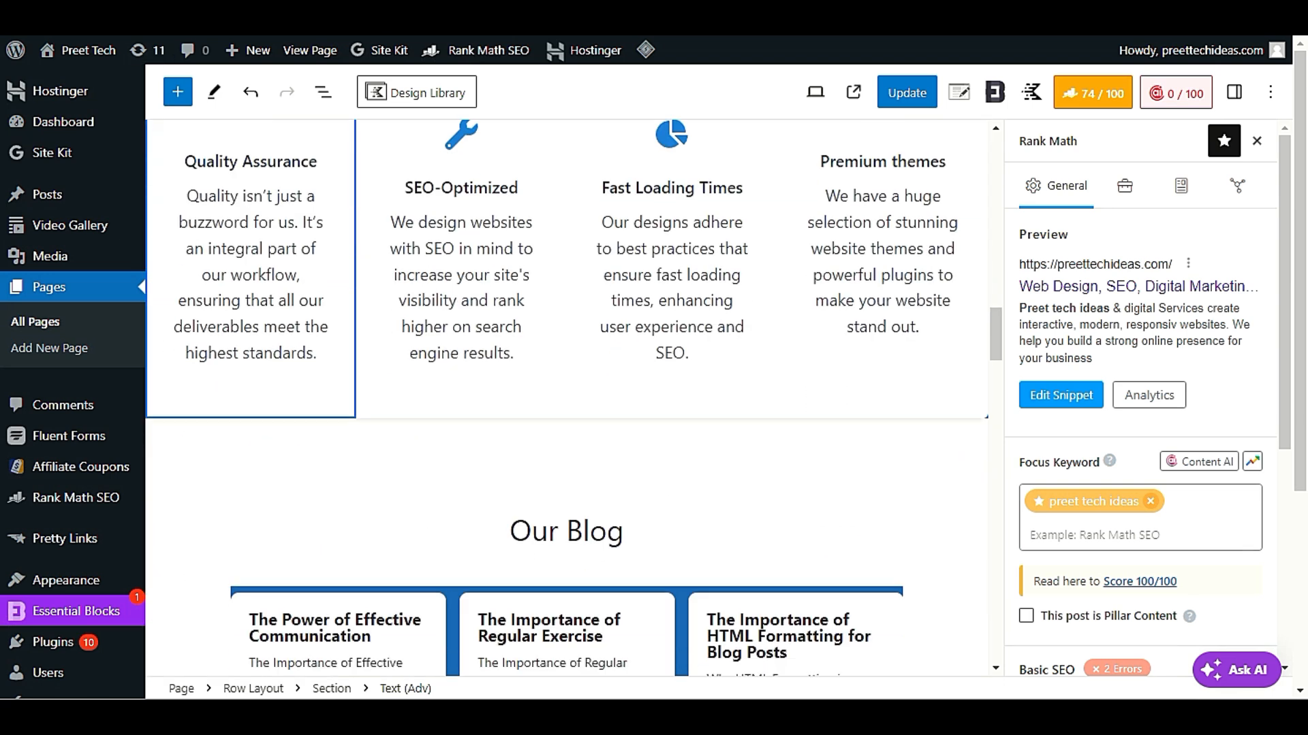
pyautogui.scroll(15, 291, 566)
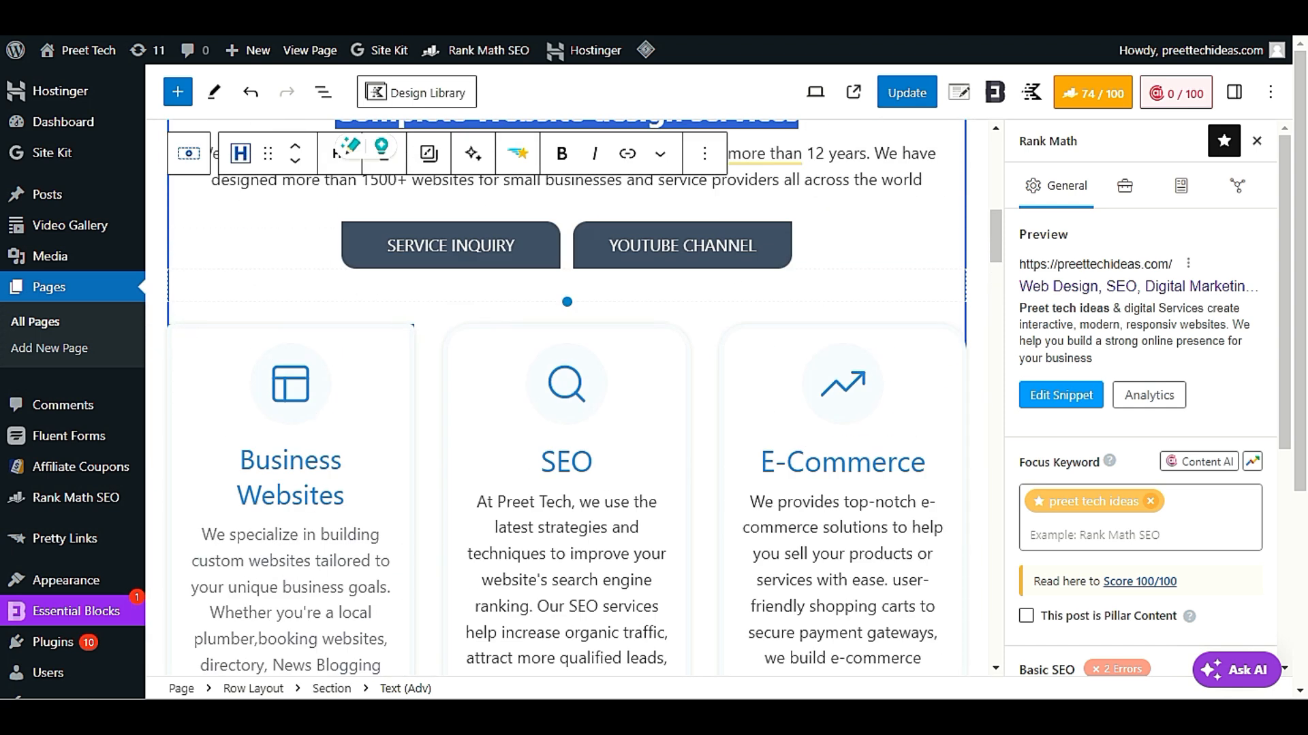
# Check the service boxes and the "WELCOME TO PREET TECH" tag, and open the tag options of the "12+ Years Building Websites" heading
pyautogui.click(306, 461)
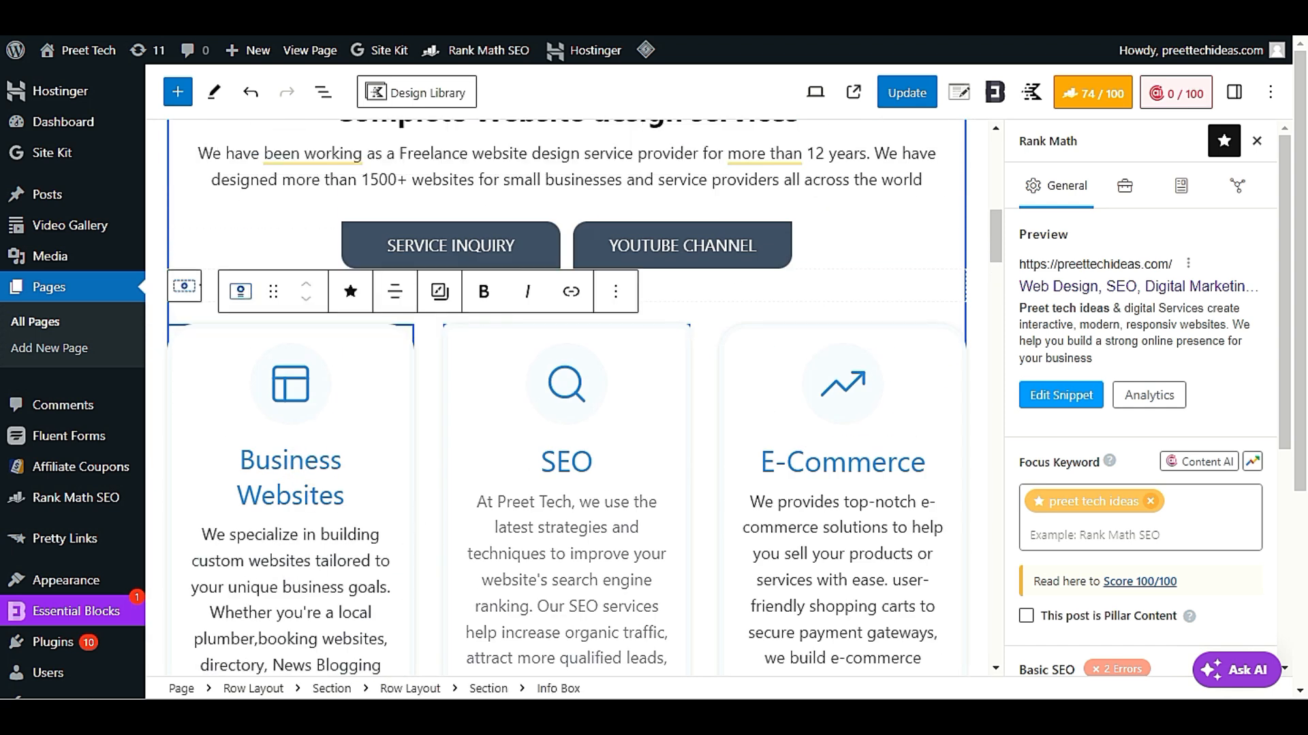
pyautogui.click(574, 465)
pyautogui.scroll(5, 671, 594)
pyautogui.click(556, 376)
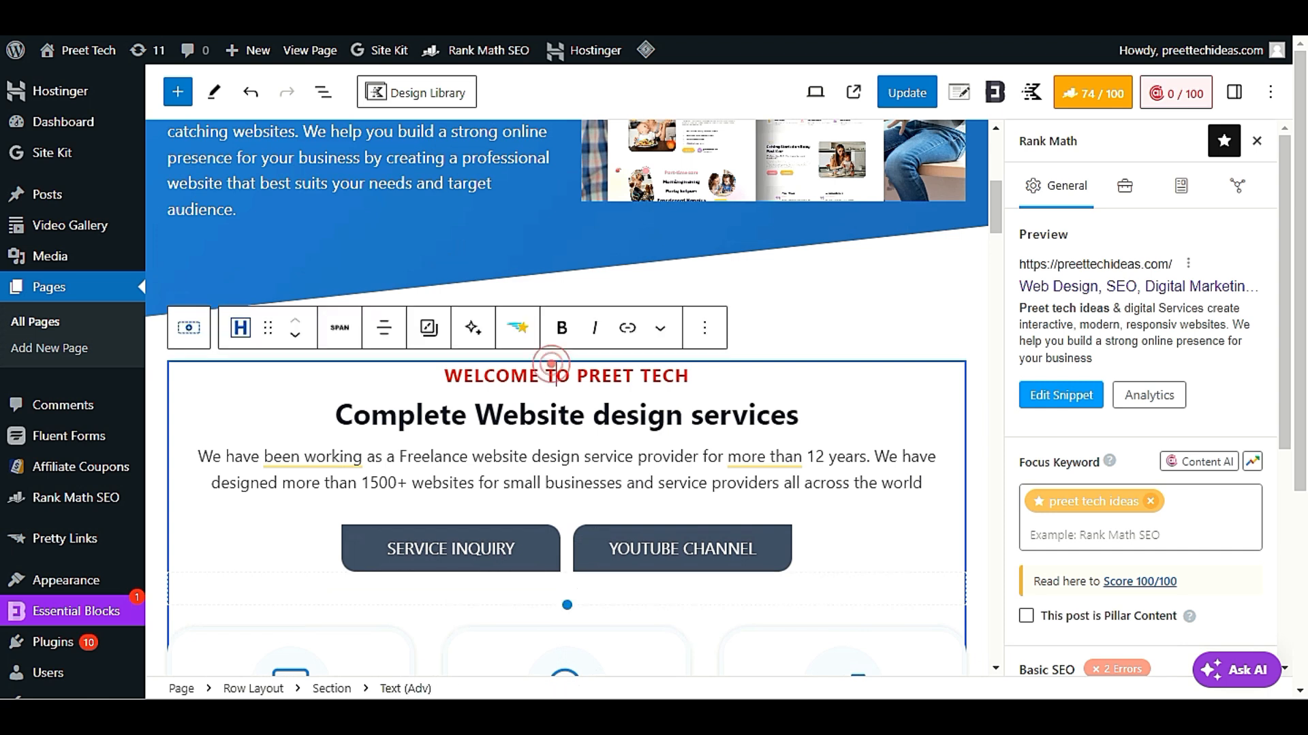
pyautogui.scroll(4, 556, 375)
pyautogui.click(400, 283)
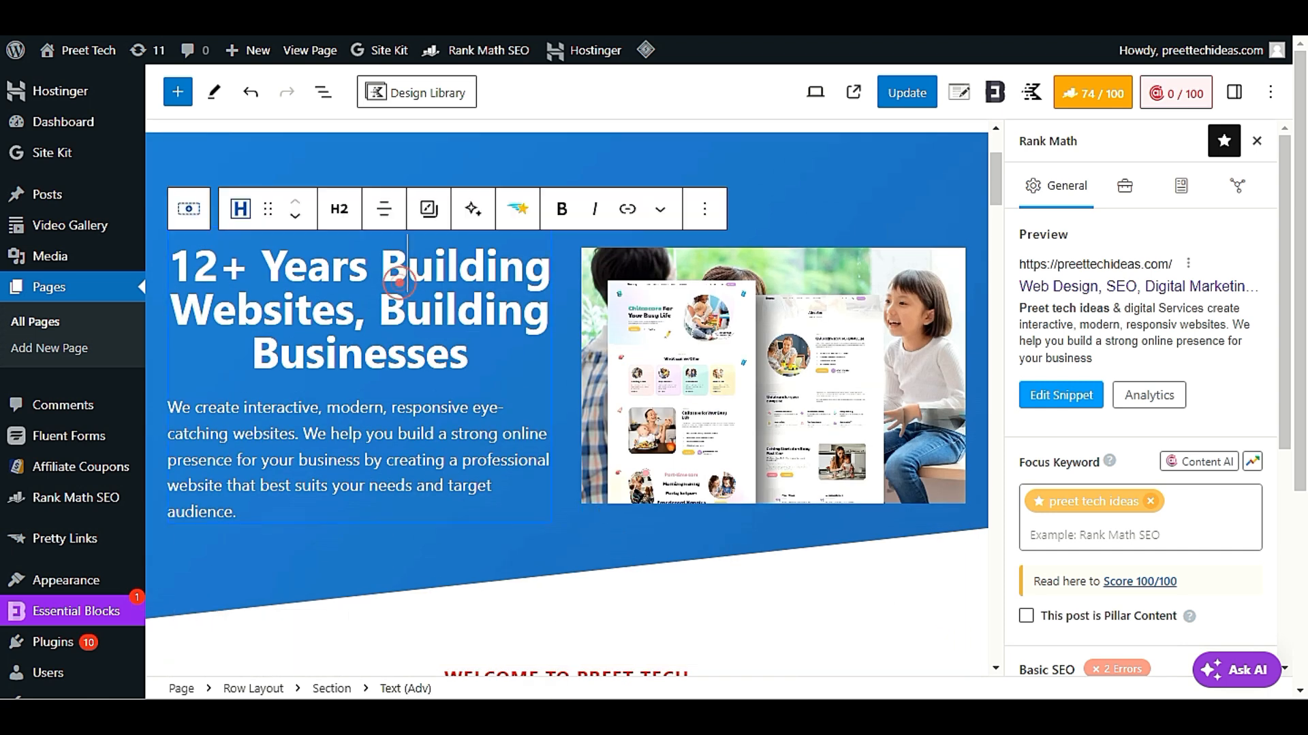
pyautogui.click(329, 215)
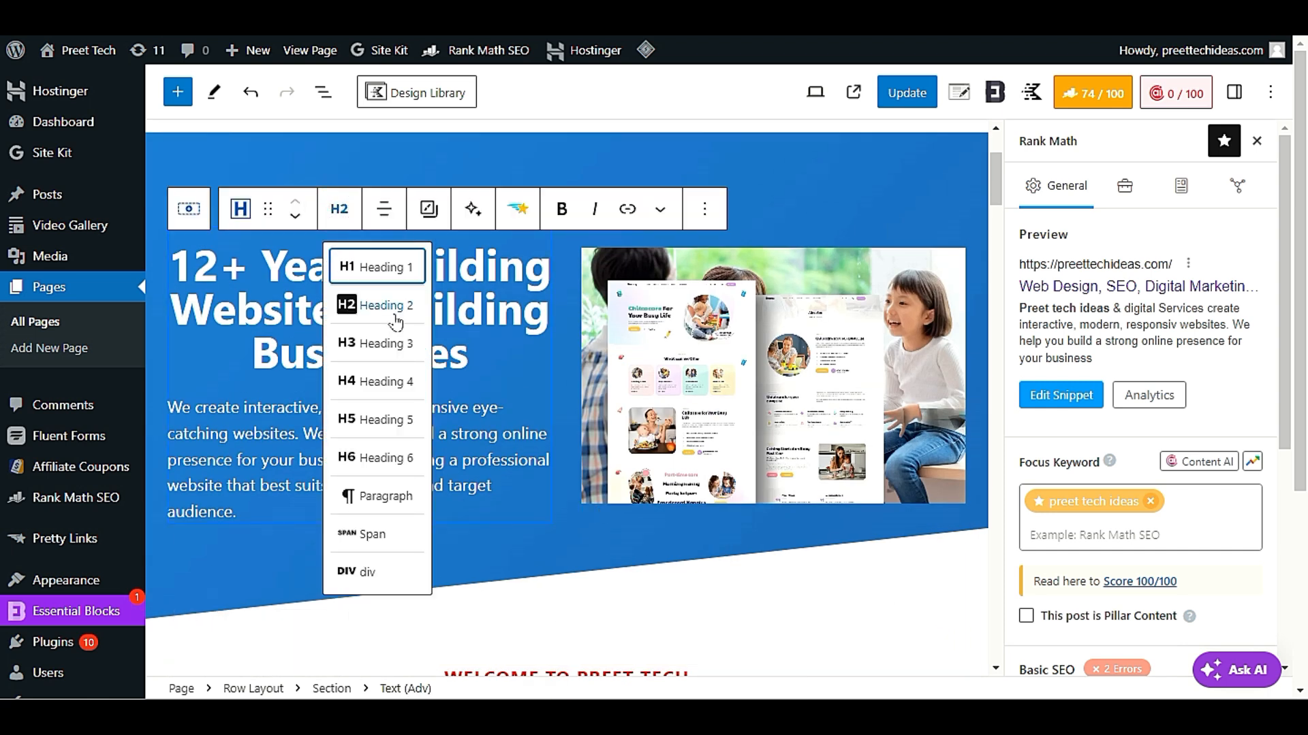
# Keep the tag of the "12+ Years Building Websites" heading, look further down the home page, and check the analyzer's Image ALT Attributes result
pyautogui.click(458, 310)
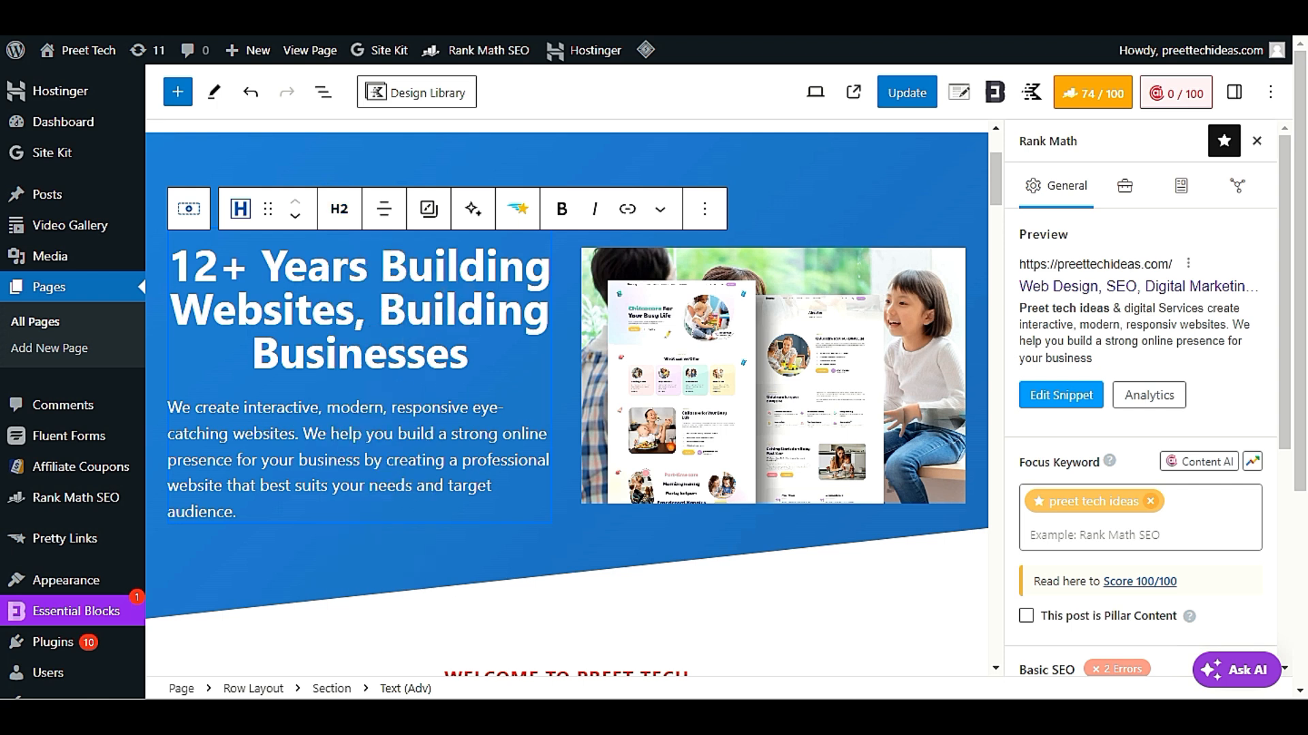
pyautogui.scroll(-15, 361, 327)
pyautogui.scroll(-10, 354, 341)
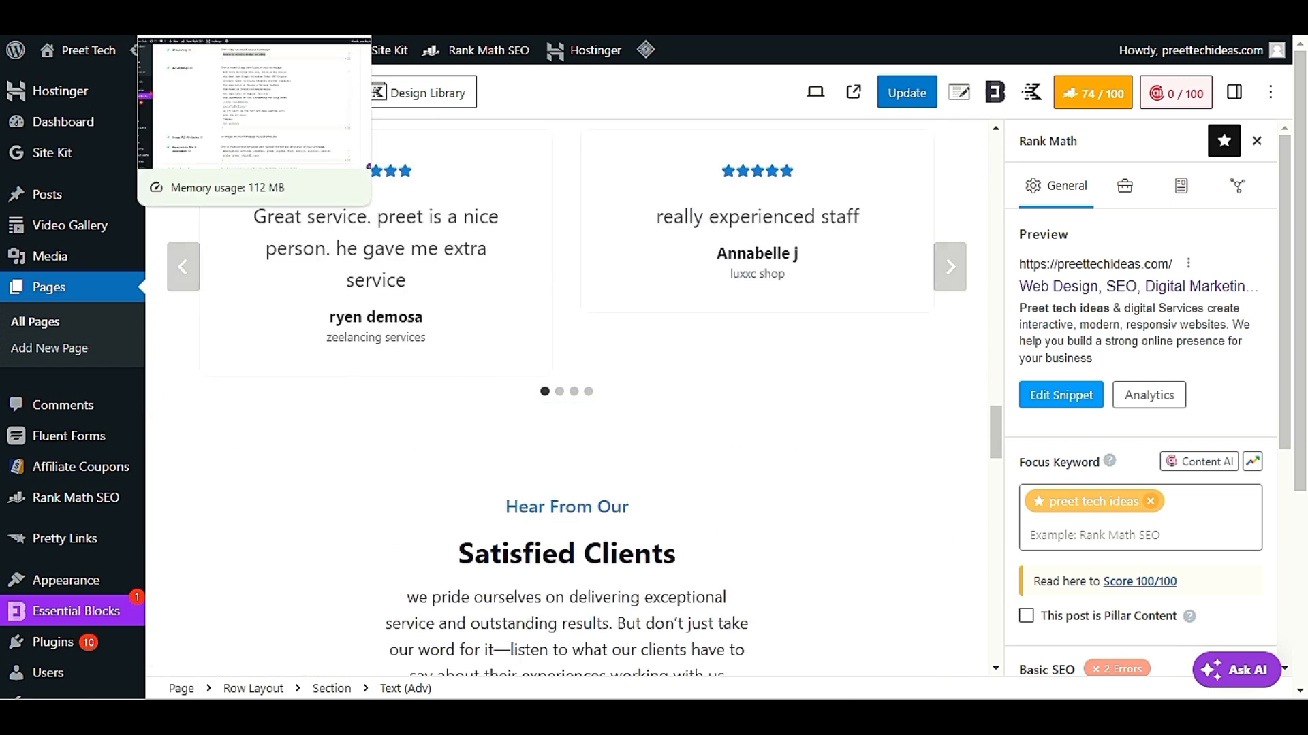
pyautogui.click(205, 19)
pyautogui.scroll(-3, 433, 308)
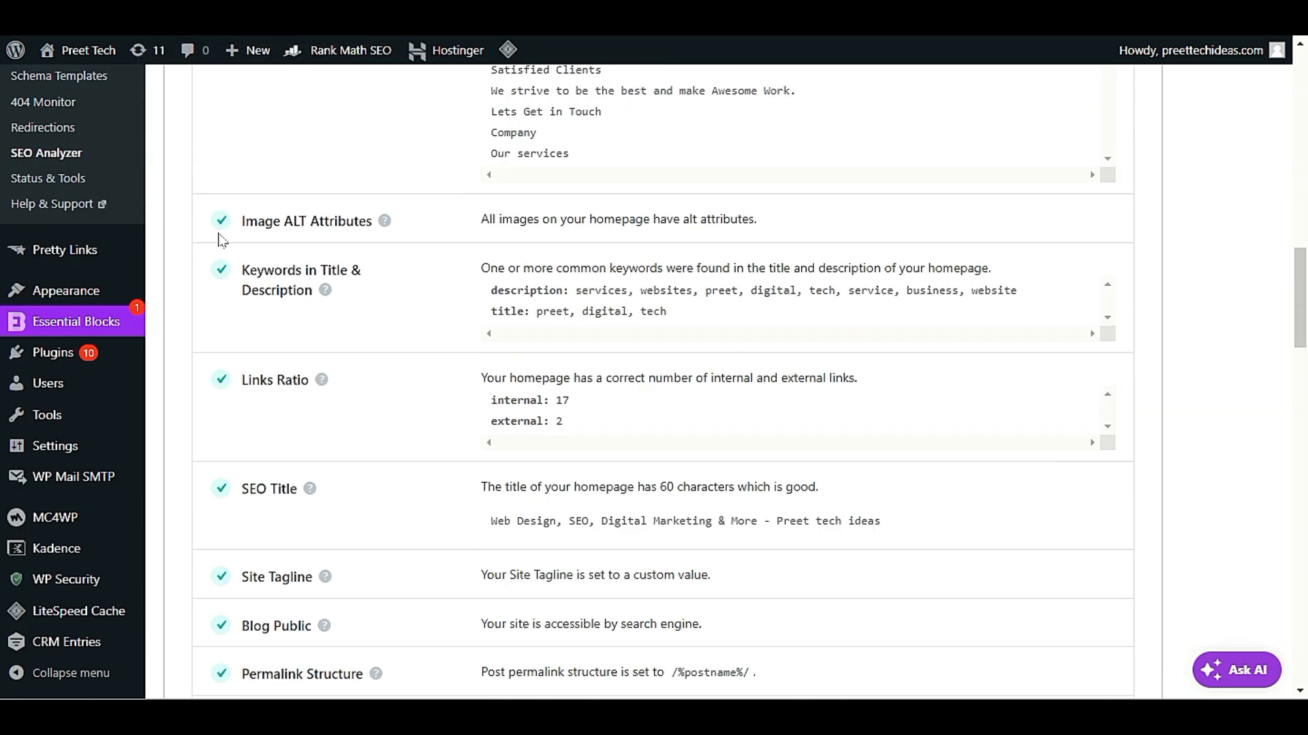
pyautogui.moveTo(385, 224)
# Open the Media library in a separate tab and look through the uploaded images
pyautogui.scroll(10, 436, 313)
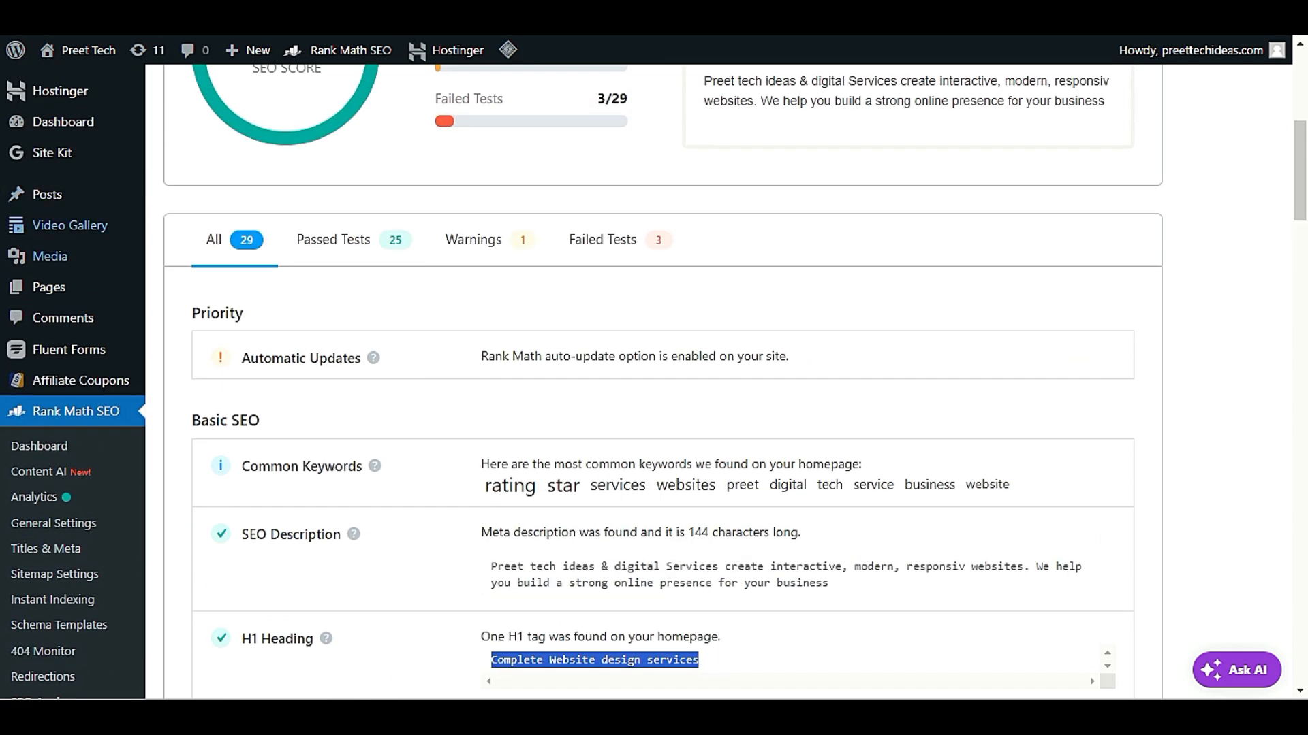
pyautogui.moveTo(82, 258)
pyautogui.rightClick(191, 278)
pyautogui.click(237, 281)
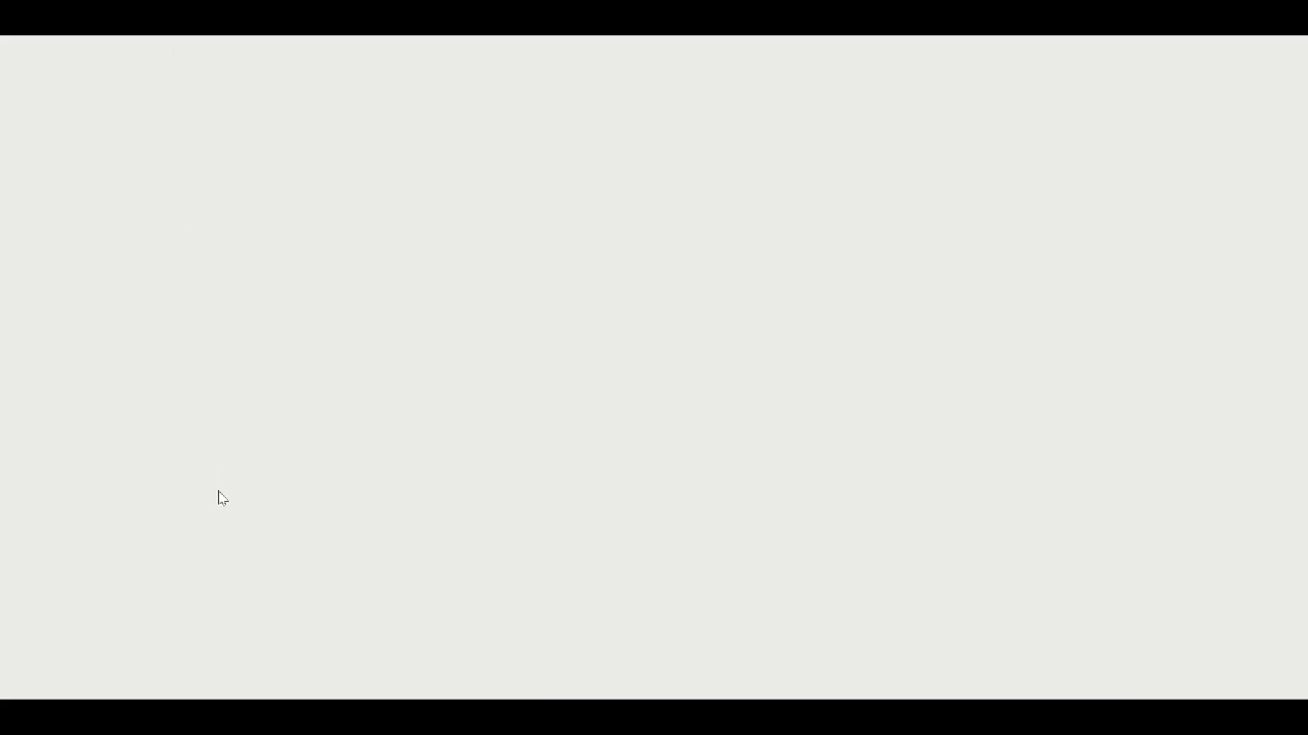
pyautogui.scroll(-5, 219, 495)
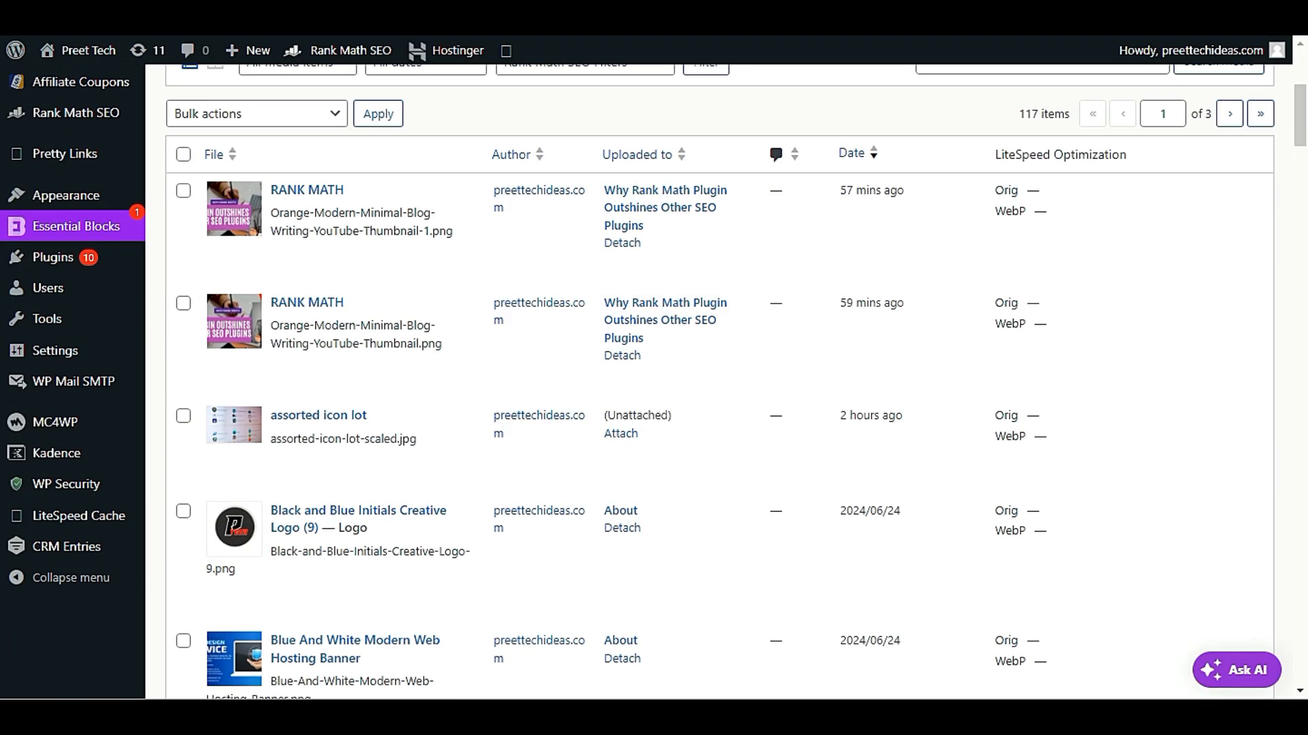
pyautogui.scroll(-5, 317, 441)
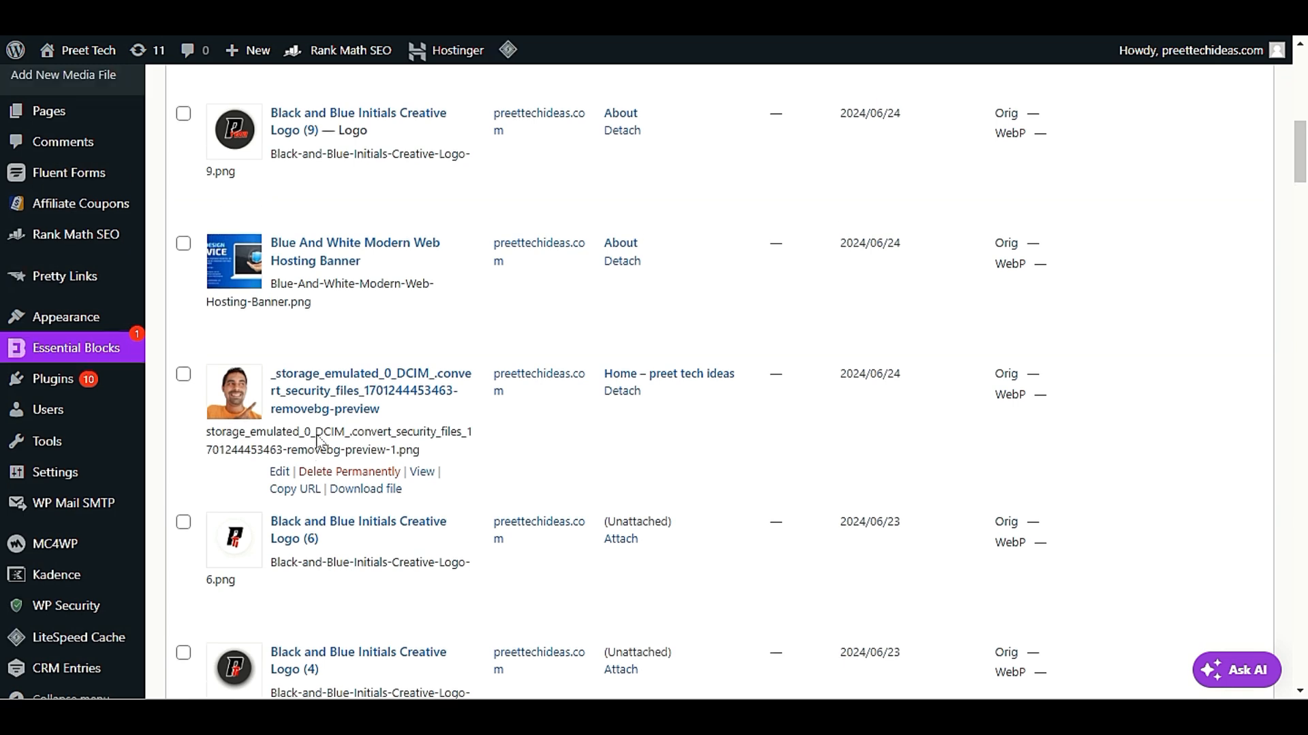
pyautogui.scroll(10, 317, 442)
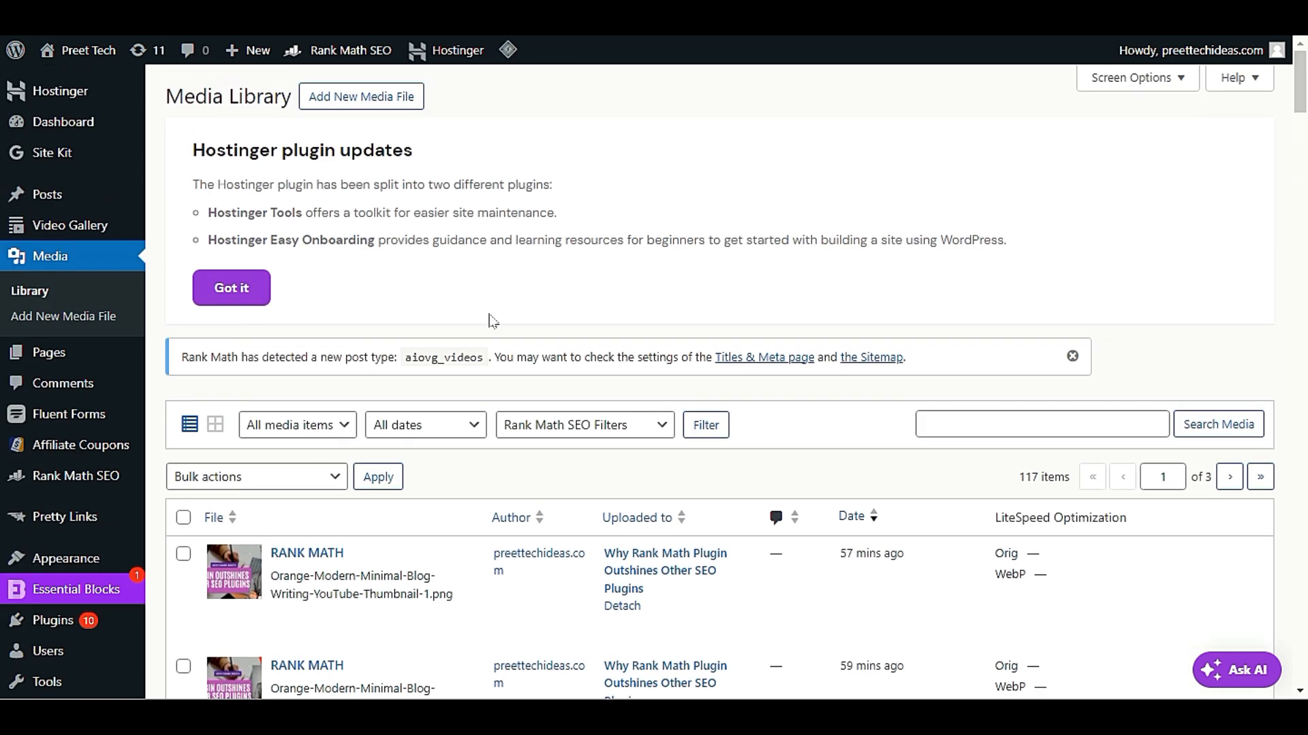
pyautogui.scroll(-3, 422, 227)
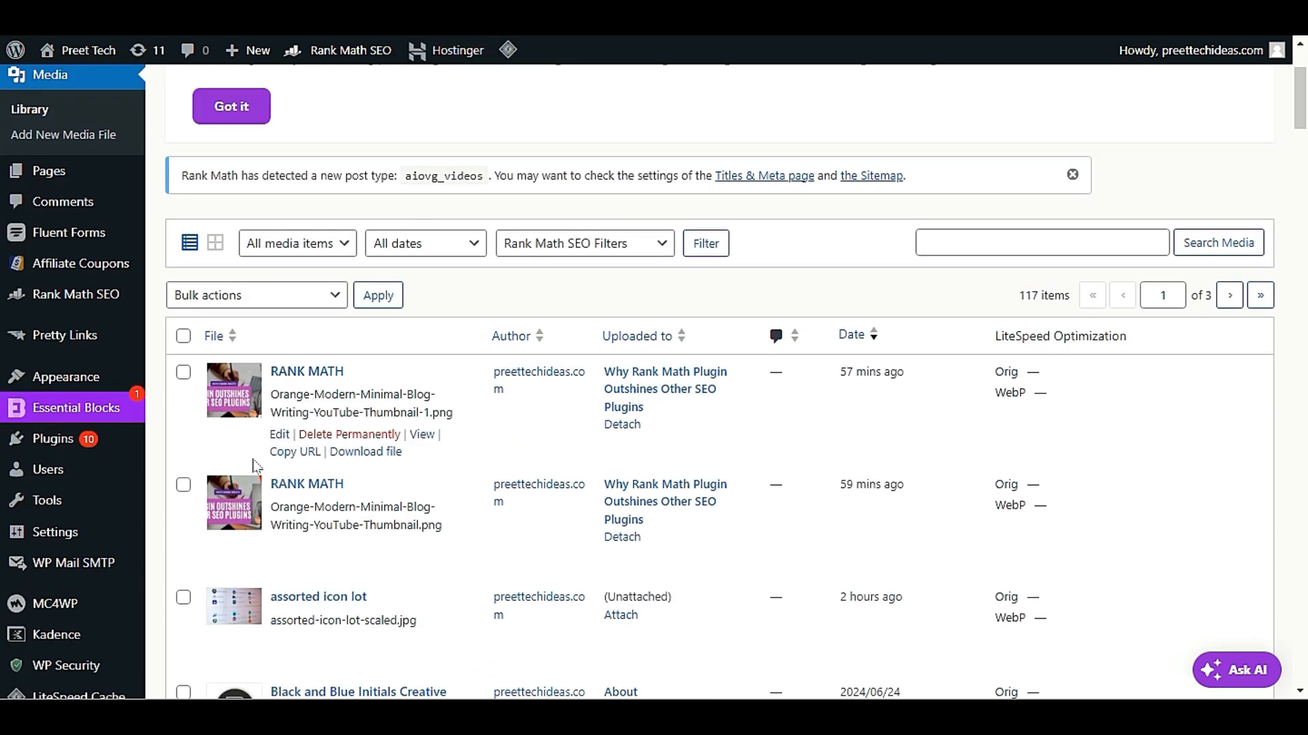
# Open the Orange-Modern-Minimal-Blog-Writing-YouTube-Thumbnail-1.png image for editing and select its alternative text
pyautogui.click(279, 435)
pyautogui.scroll(-9, 1011, 426)
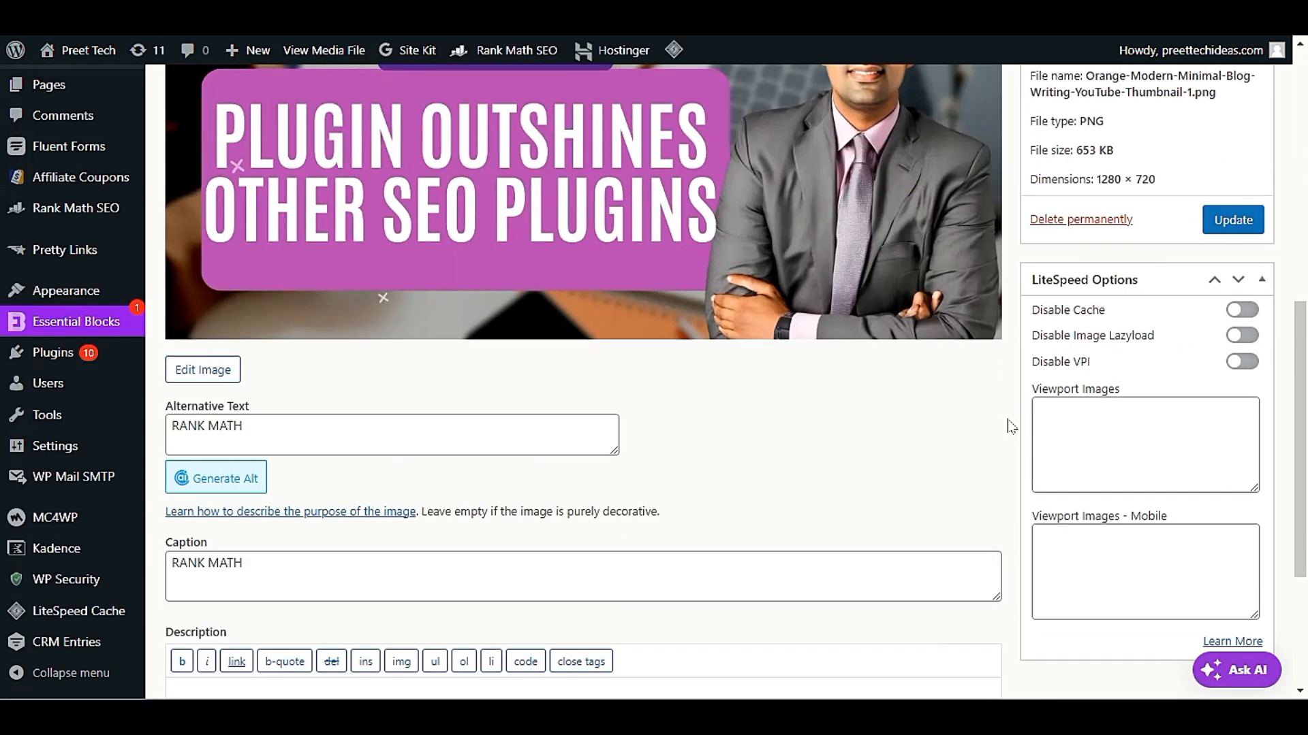
pyautogui.scroll(-3, 1011, 427)
pyautogui.click(265, 166)
pyautogui.tripleClick(193, 165)
pyautogui.click(252, 193)
pyautogui.moveTo(252, 193); pyautogui.dragTo(145, 204)
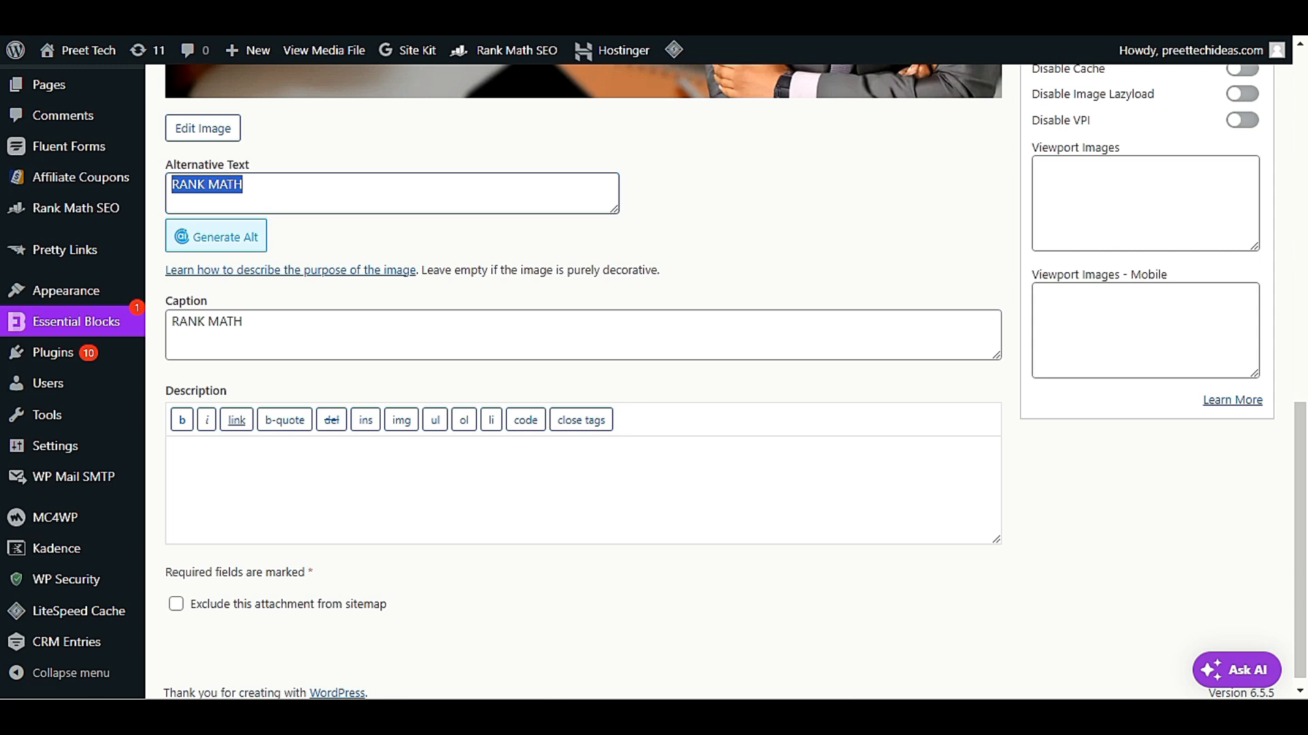
# Return to the SEO Analyzer results and compare Keywords in Title & Description with the Common Keywords list
pyautogui.click(232, 27)
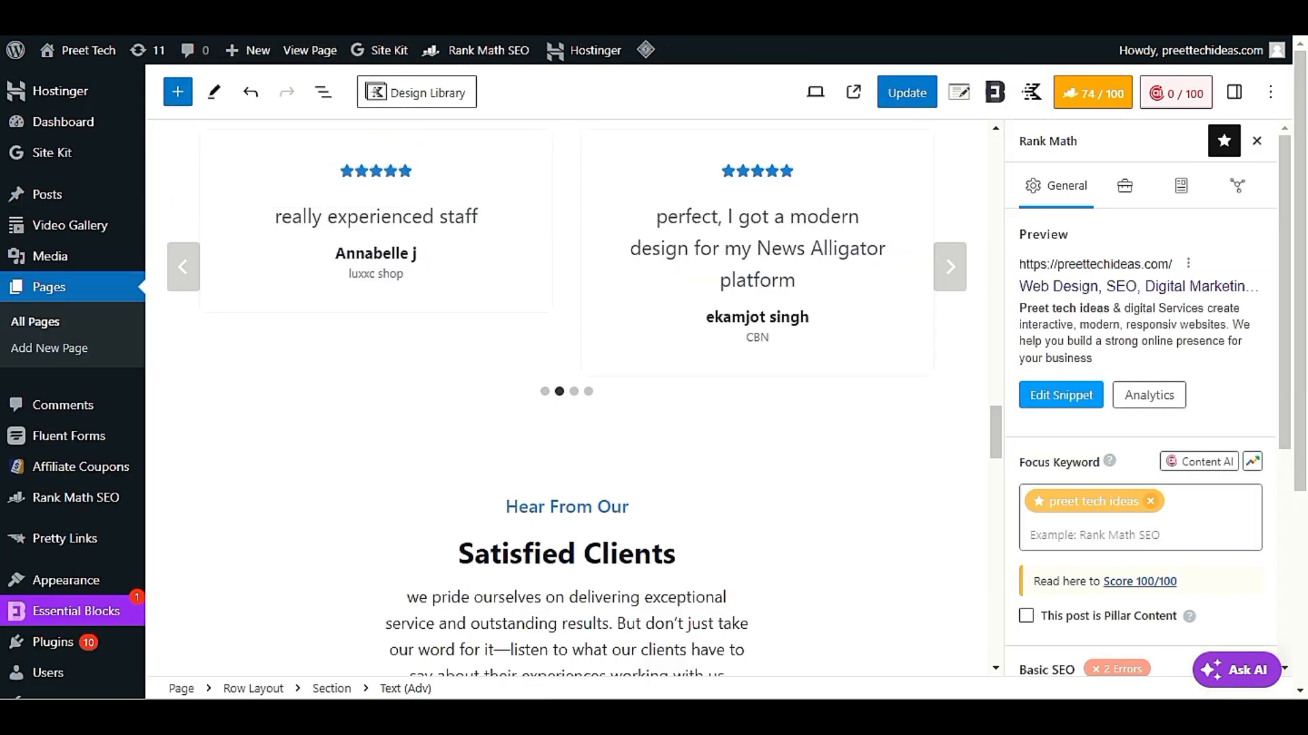
pyautogui.click(382, 27)
pyautogui.scroll(-12, 538, 209)
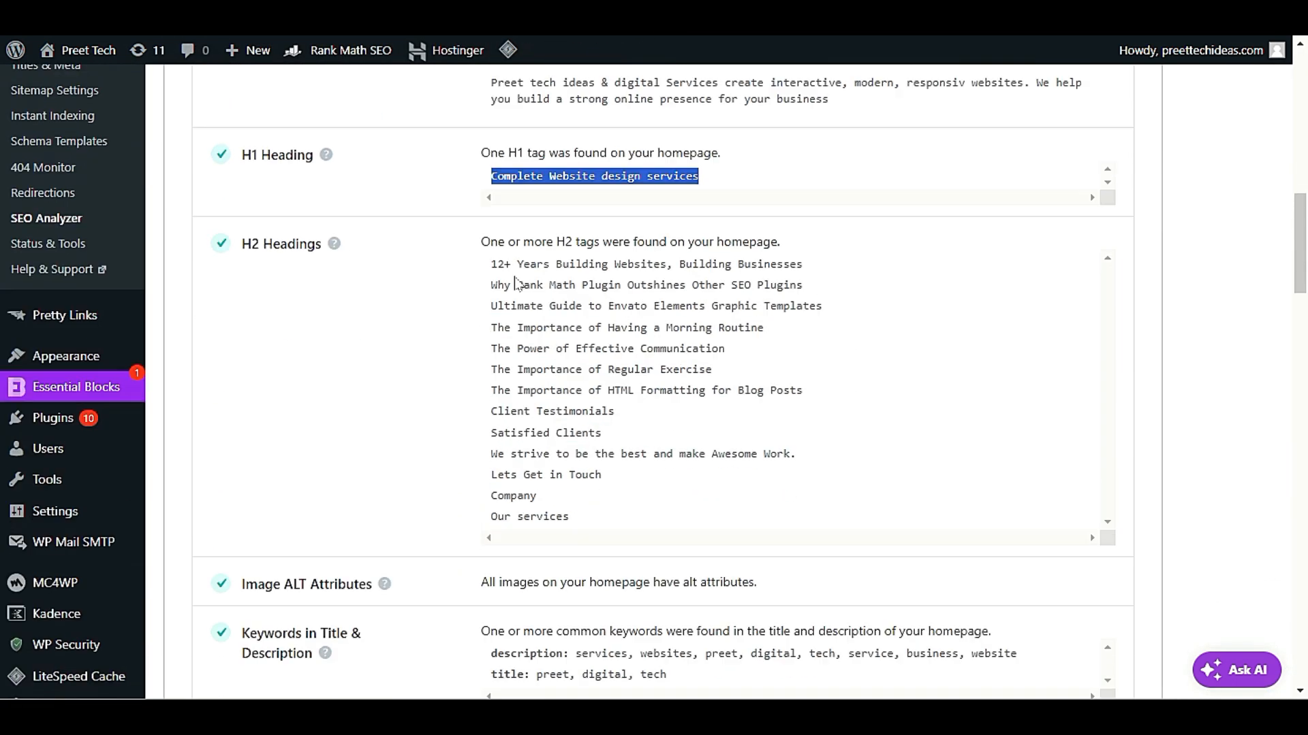
pyautogui.scroll(1, 466, 342)
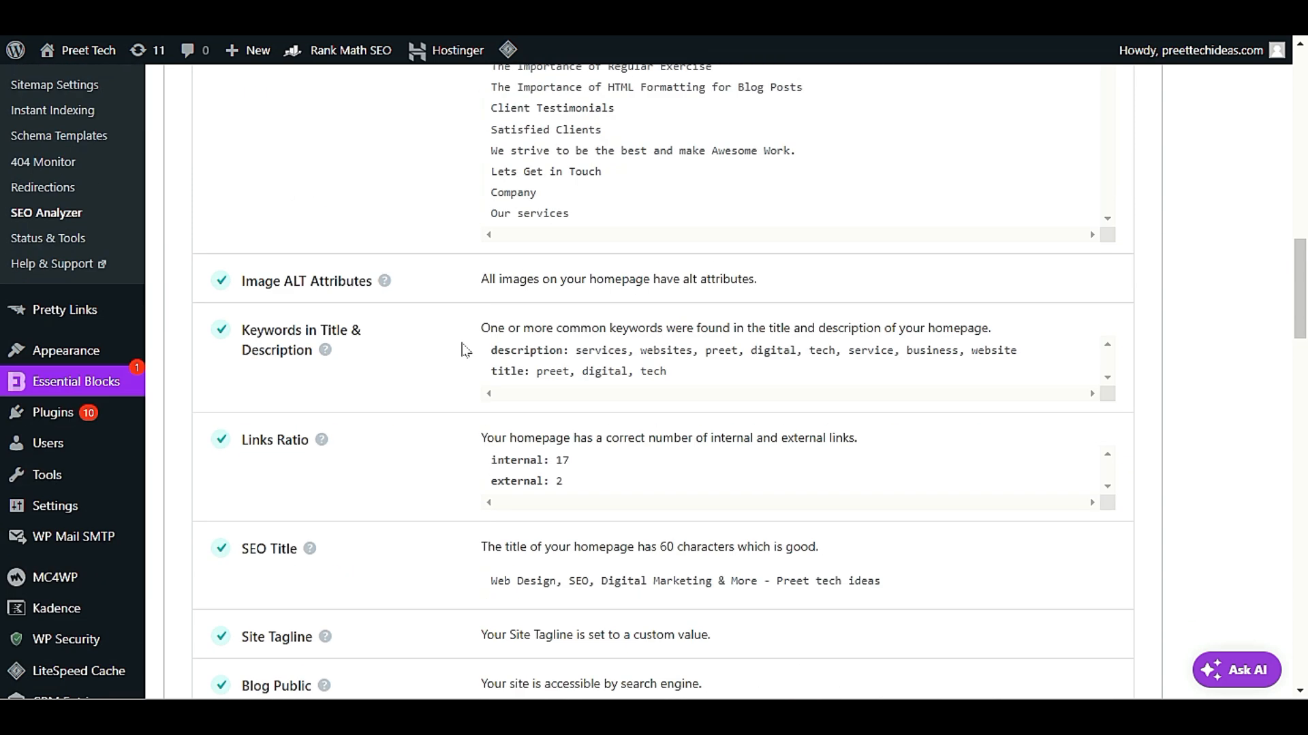
pyautogui.scroll(-2, 466, 349)
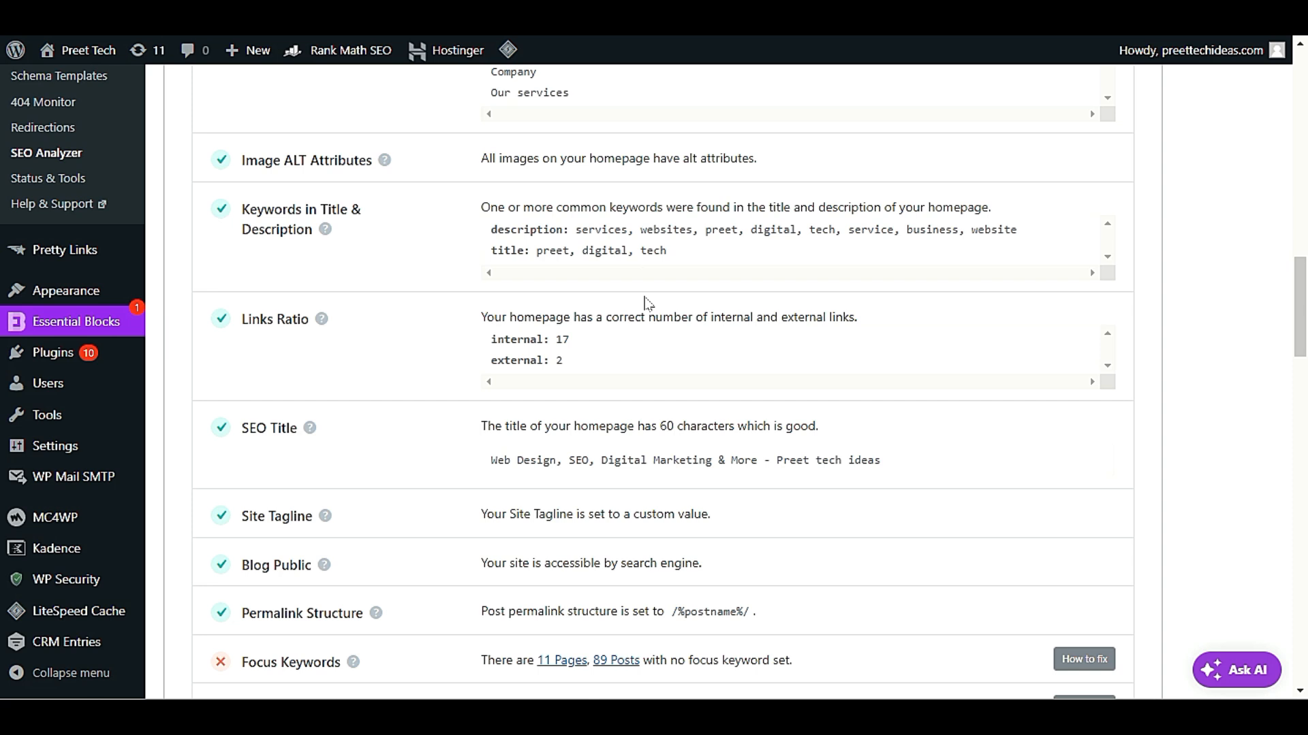
pyautogui.scroll(12, 647, 304)
pyautogui.scroll(-5, 406, 284)
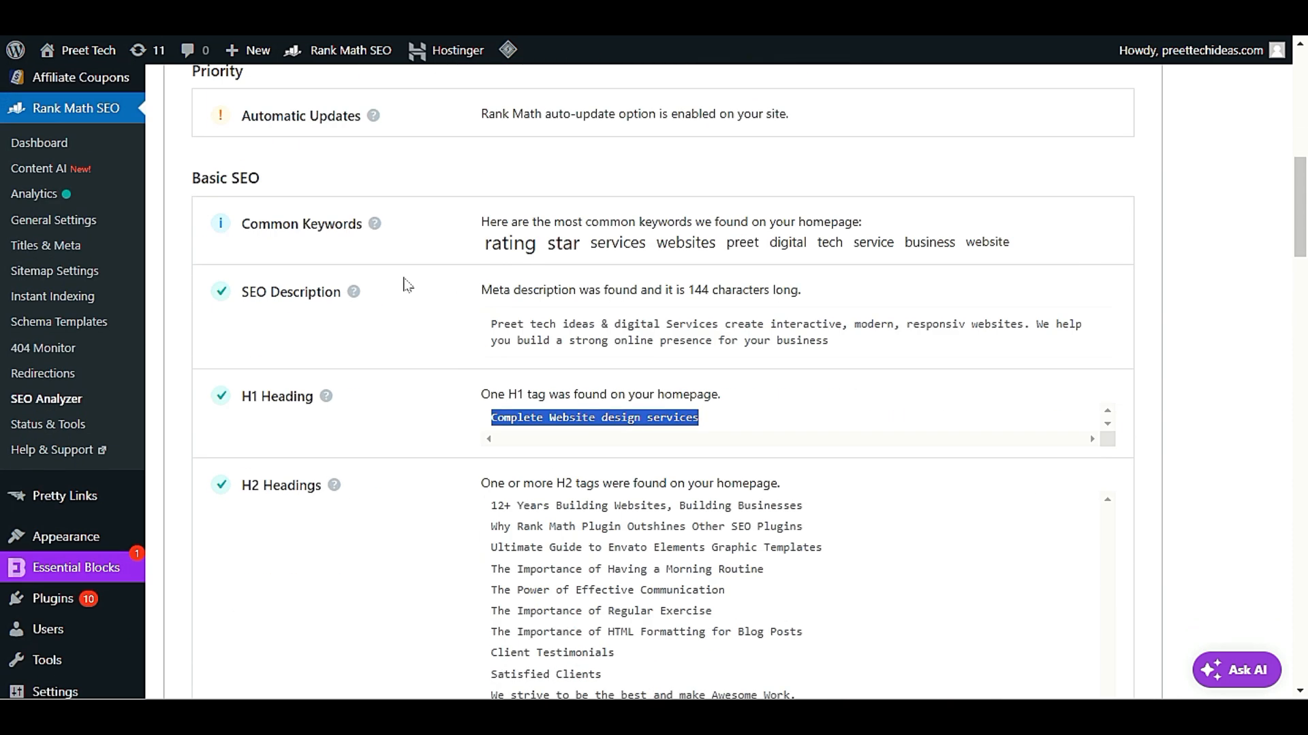
pyautogui.moveTo(1009, 243); pyautogui.dragTo(599, 277)
# Review the remaining Basic SEO results, from Links Ratio and Site Tagline to the failed Focus Keywords and post title tests
pyautogui.scroll(-15, 424, 363)
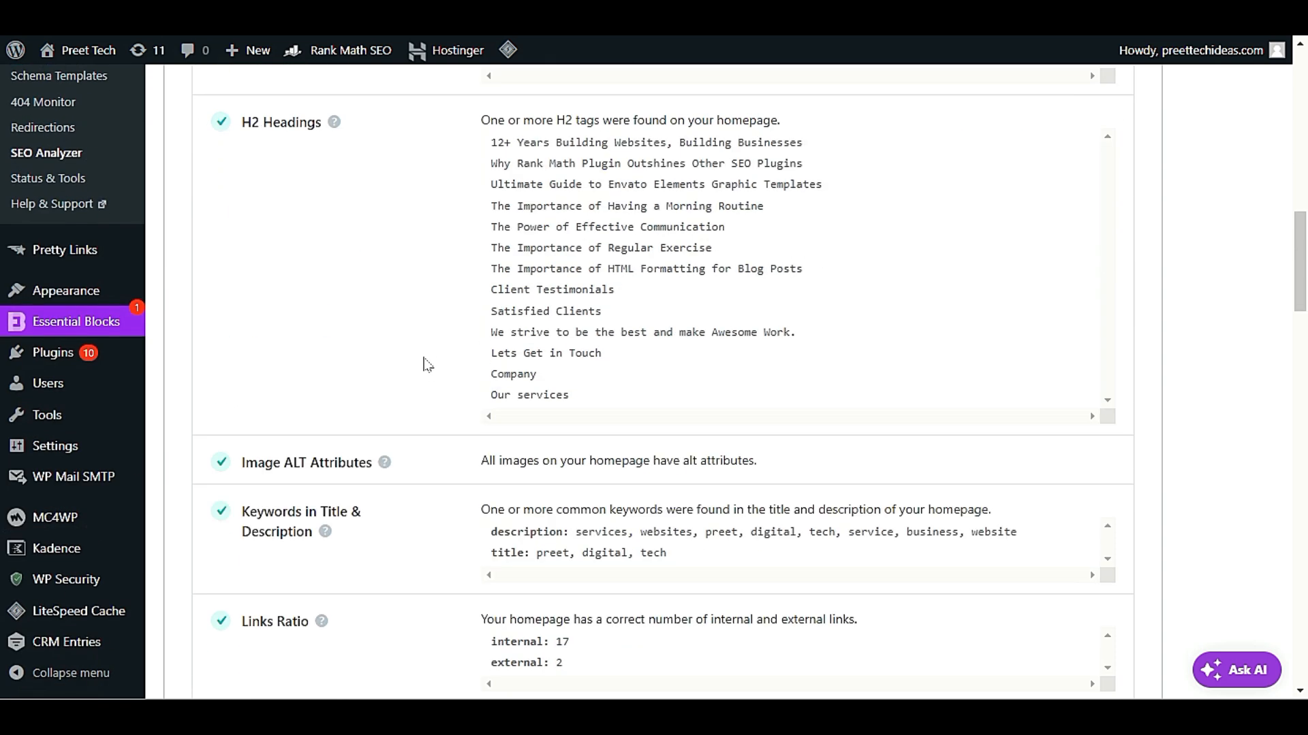
pyautogui.scroll(-1, 428, 365)
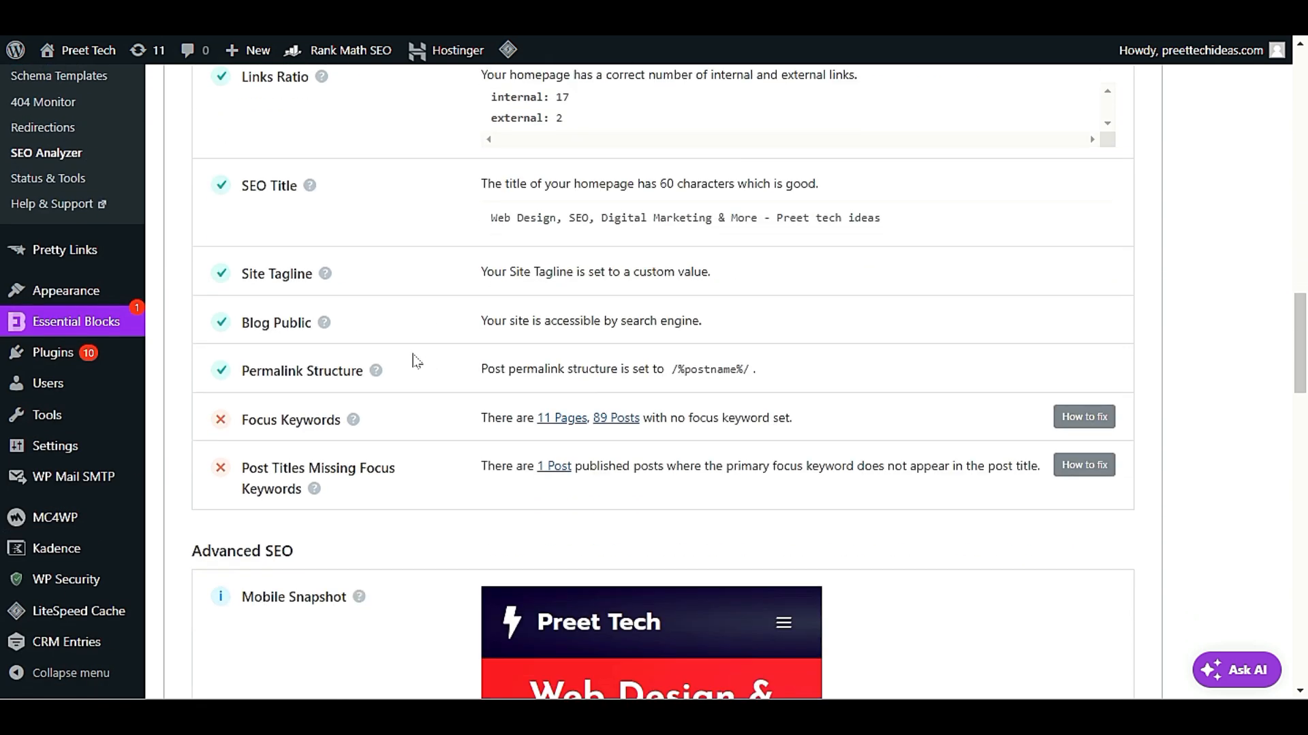
pyautogui.moveTo(326, 275)
pyautogui.scroll(-3, 489, 274)
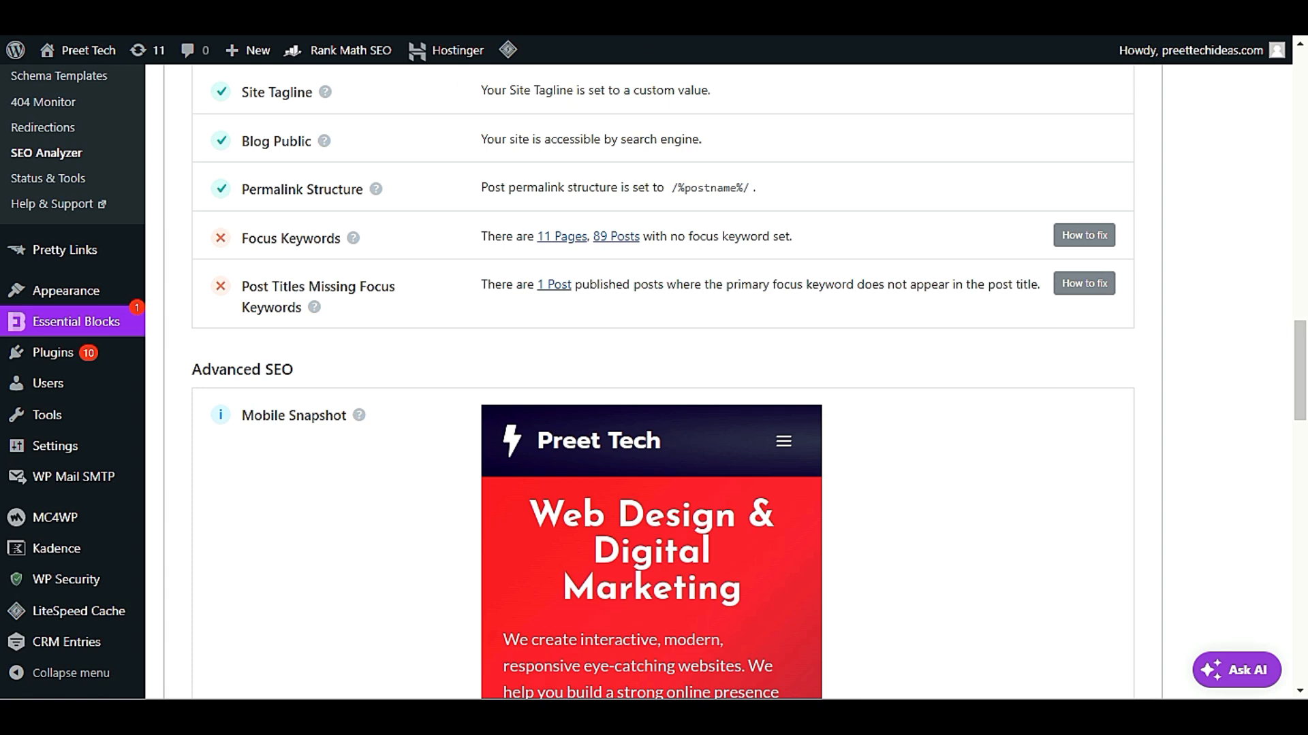
# Open the list of pages with no focus keyword set from the analyzer and examine their SEO details
pyautogui.click(553, 237)
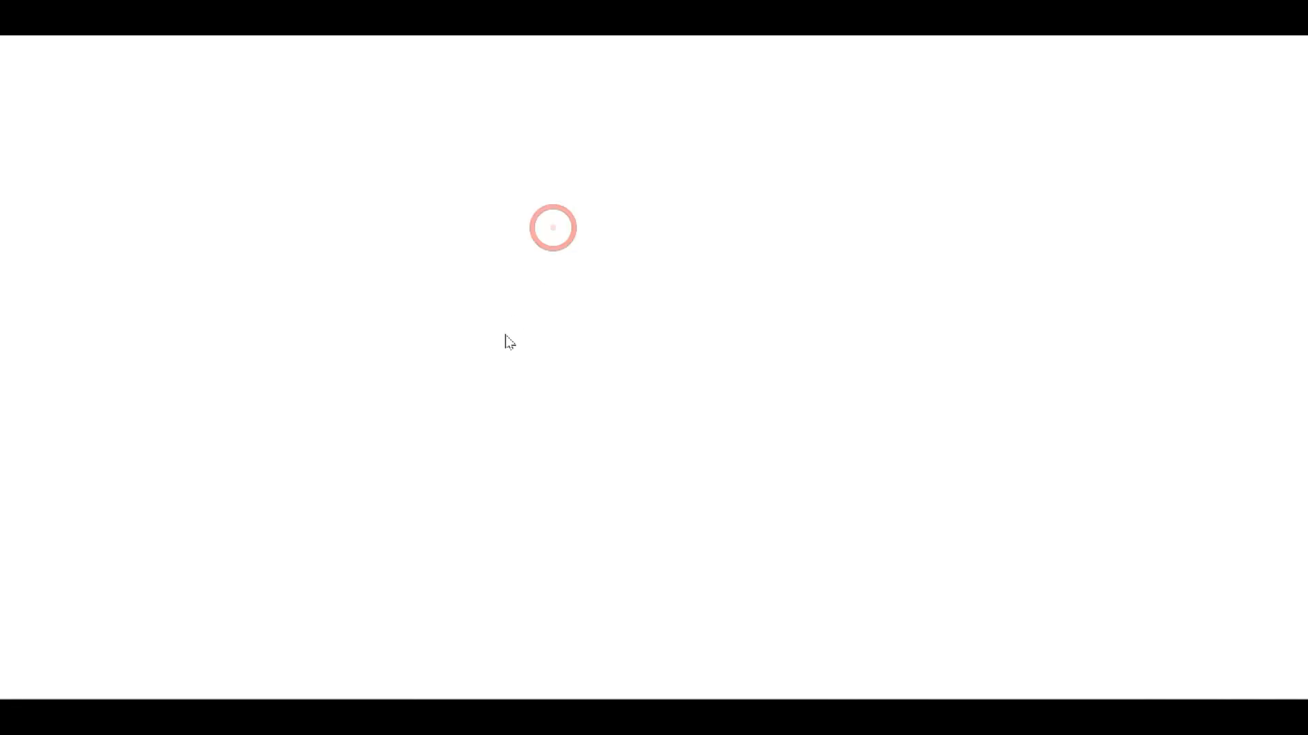
pyautogui.scroll(-4, 497, 338)
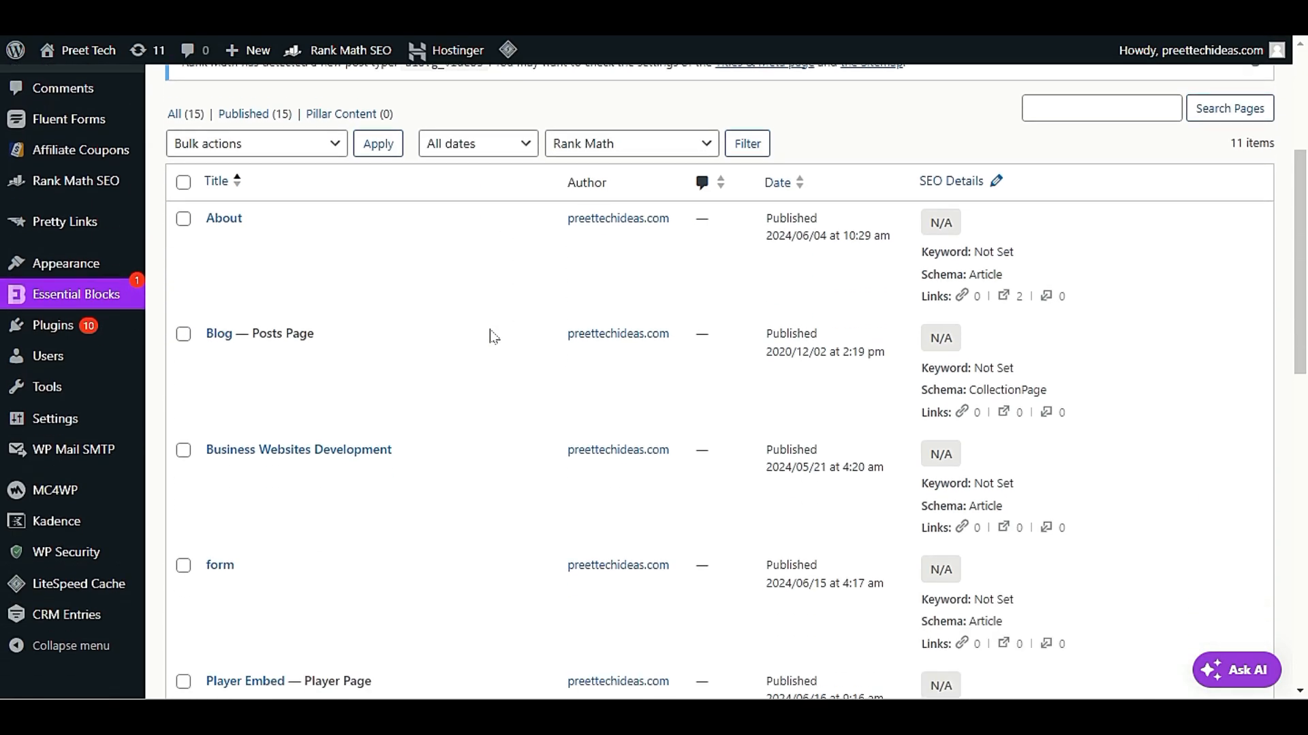
pyautogui.scroll(-7, 493, 337)
pyautogui.scroll(2, 479, 340)
pyautogui.scroll(-1, 480, 341)
pyautogui.scroll(1, 484, 334)
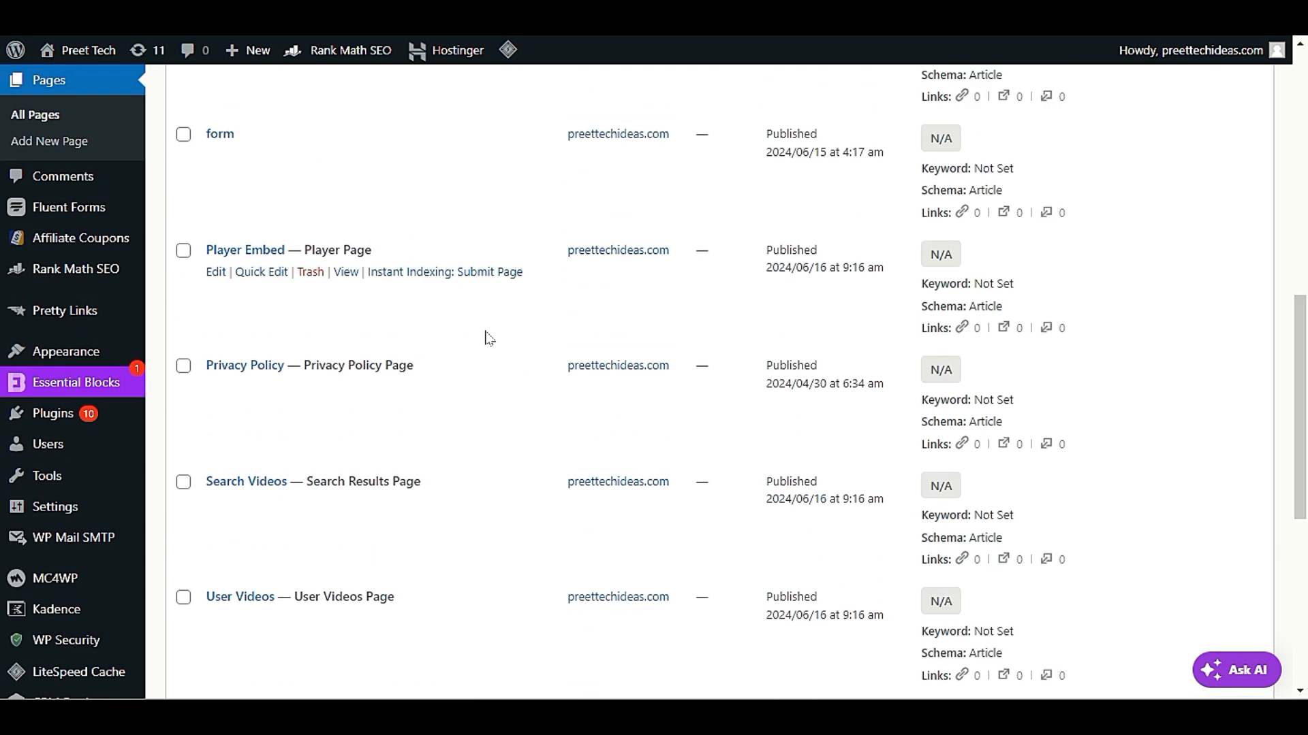
pyautogui.scroll(6, 487, 341)
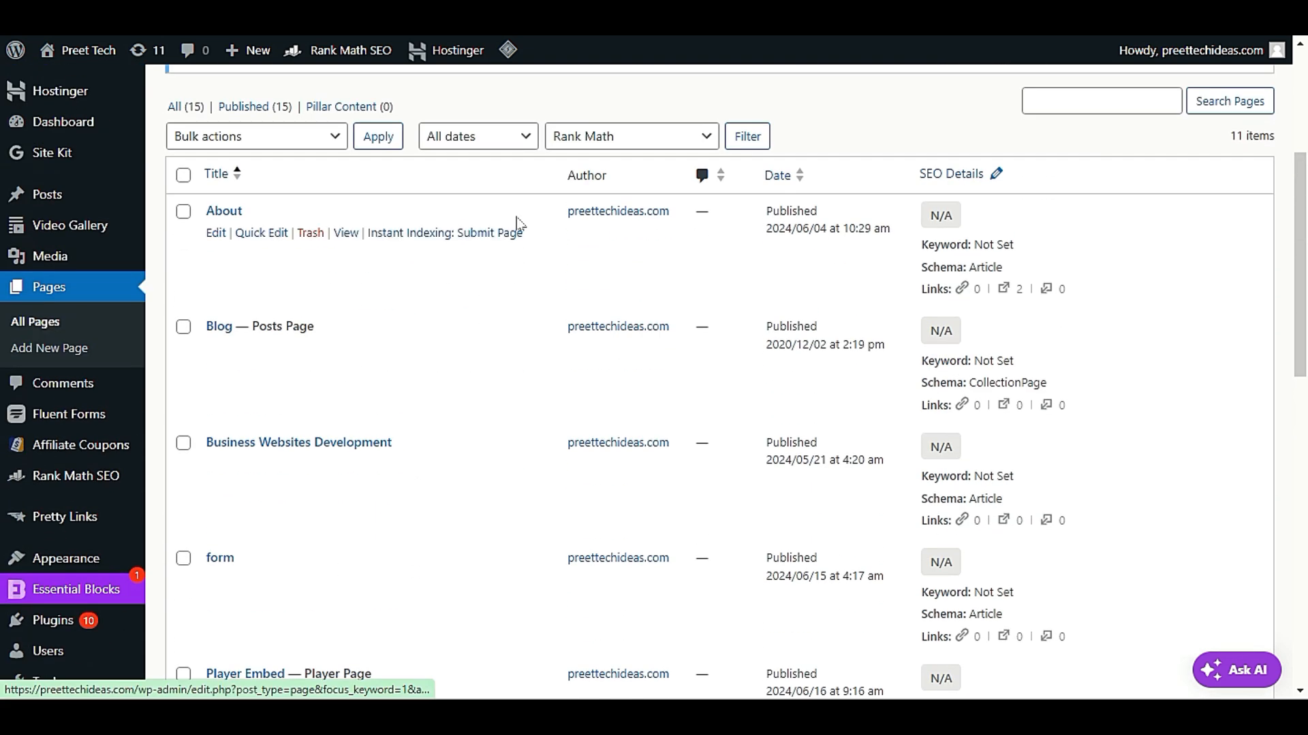
pyautogui.tripleClick(952, 210)
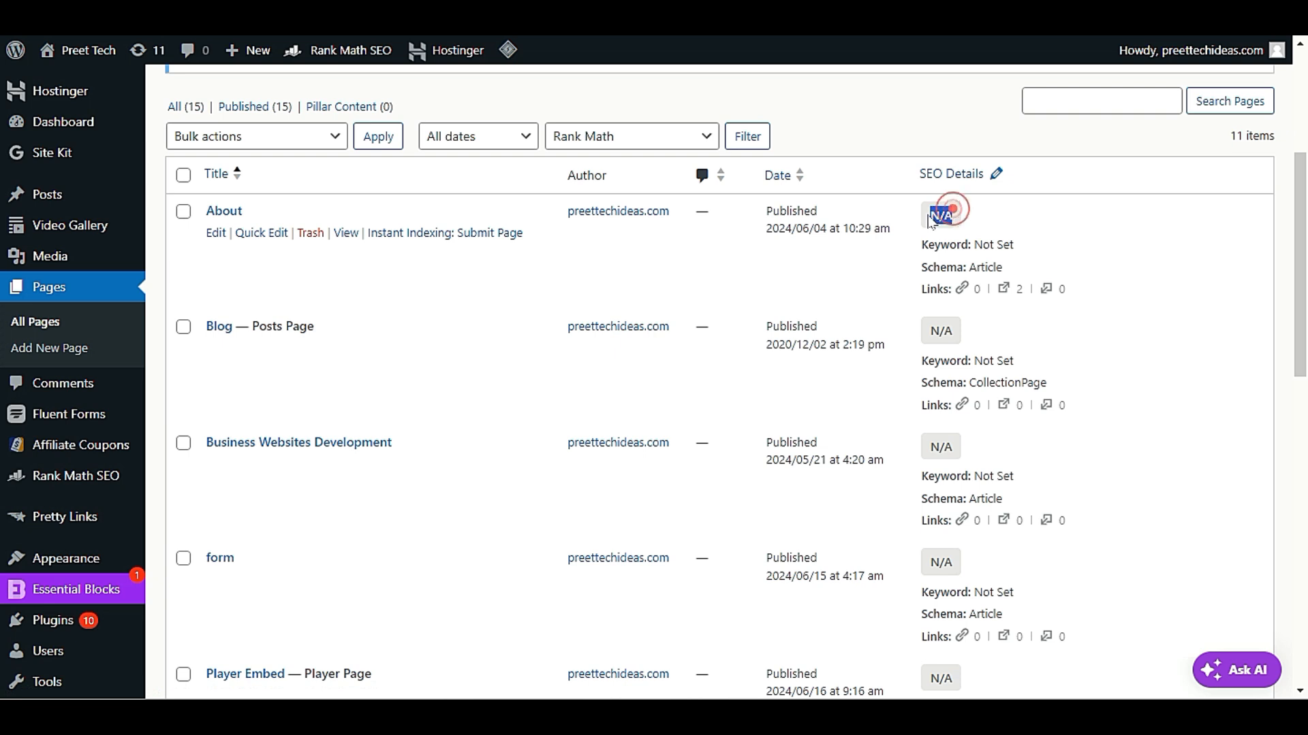
pyautogui.scroll(-5, 1130, 300)
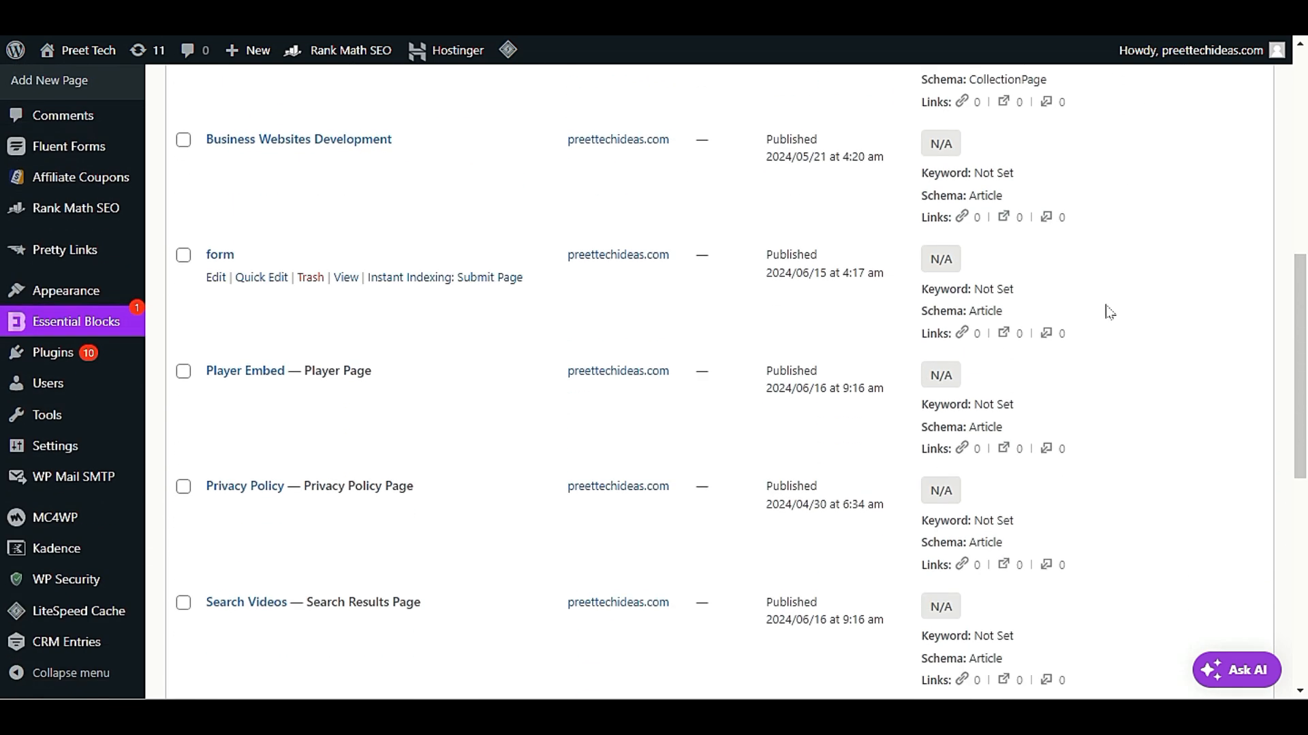
pyautogui.scroll(5, 1100, 317)
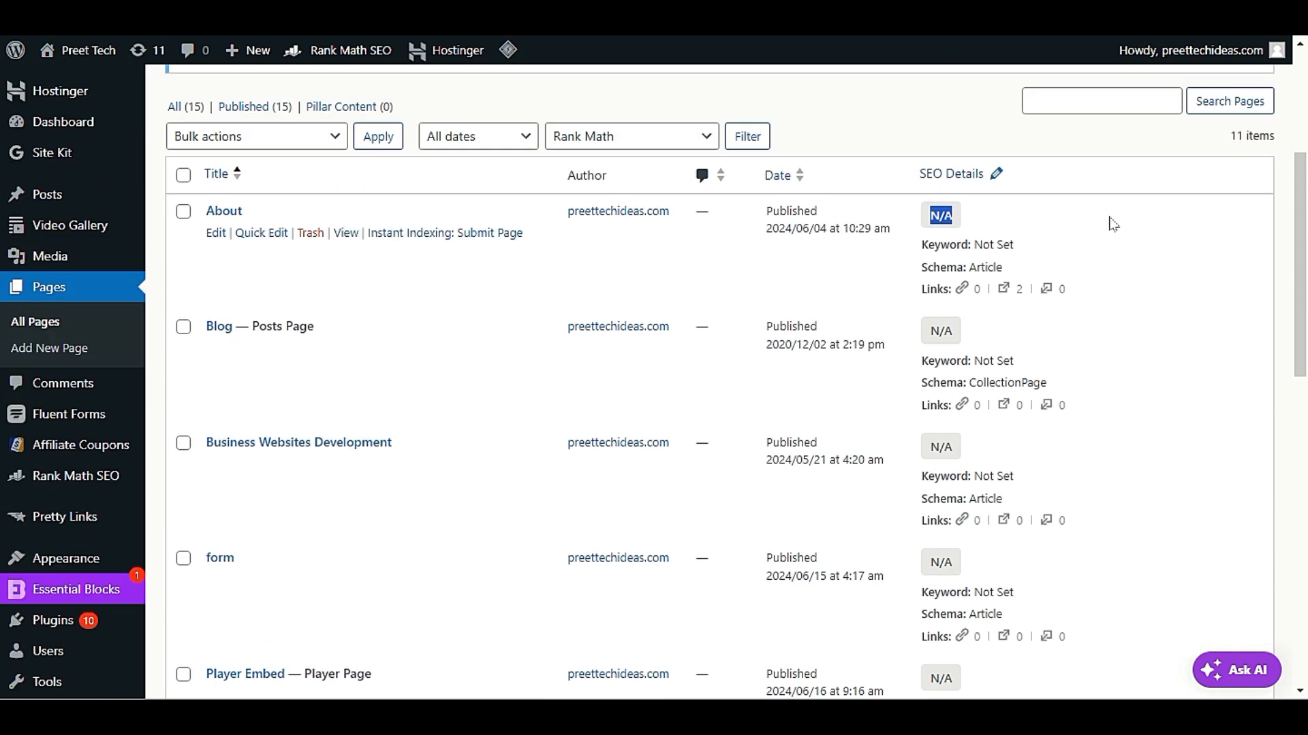
pyautogui.click(255, 235)
pyautogui.scroll(-4, 279, 327)
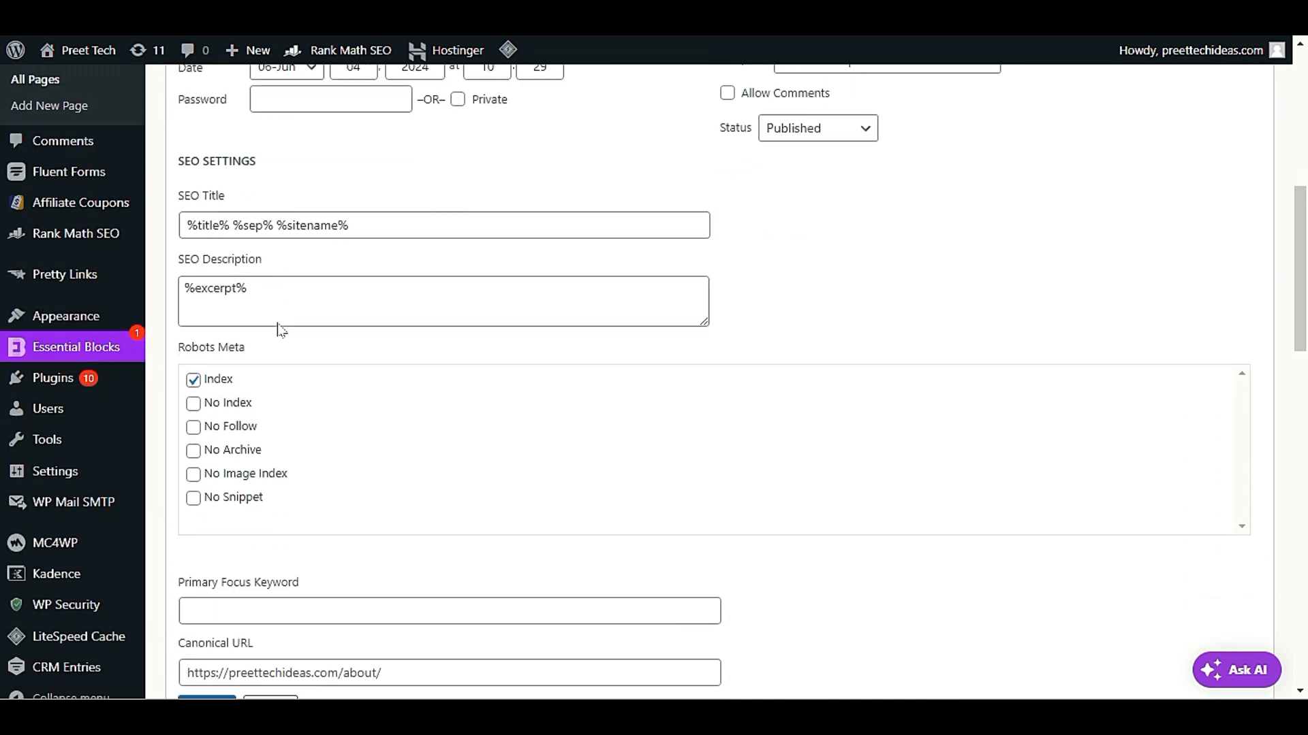
pyautogui.scroll(-2, 280, 330)
pyautogui.click(263, 371)
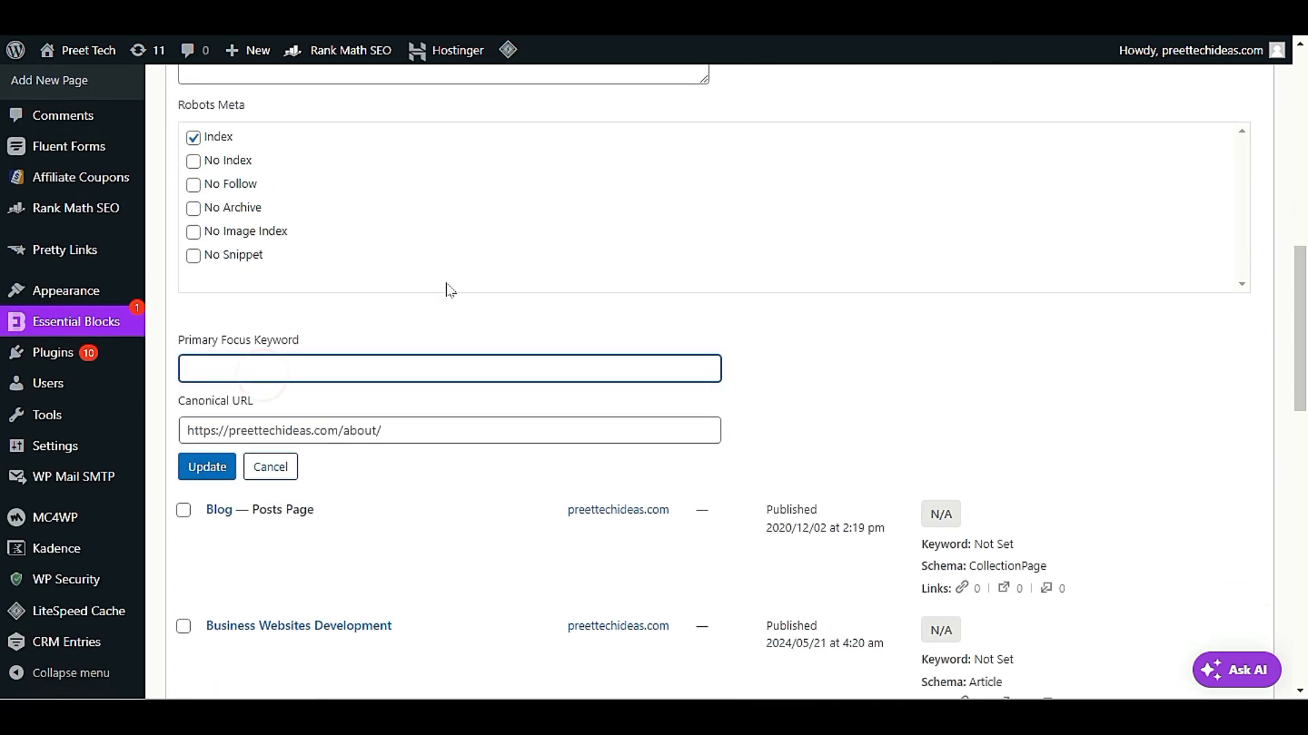
pyautogui.scroll(-4, 449, 289)
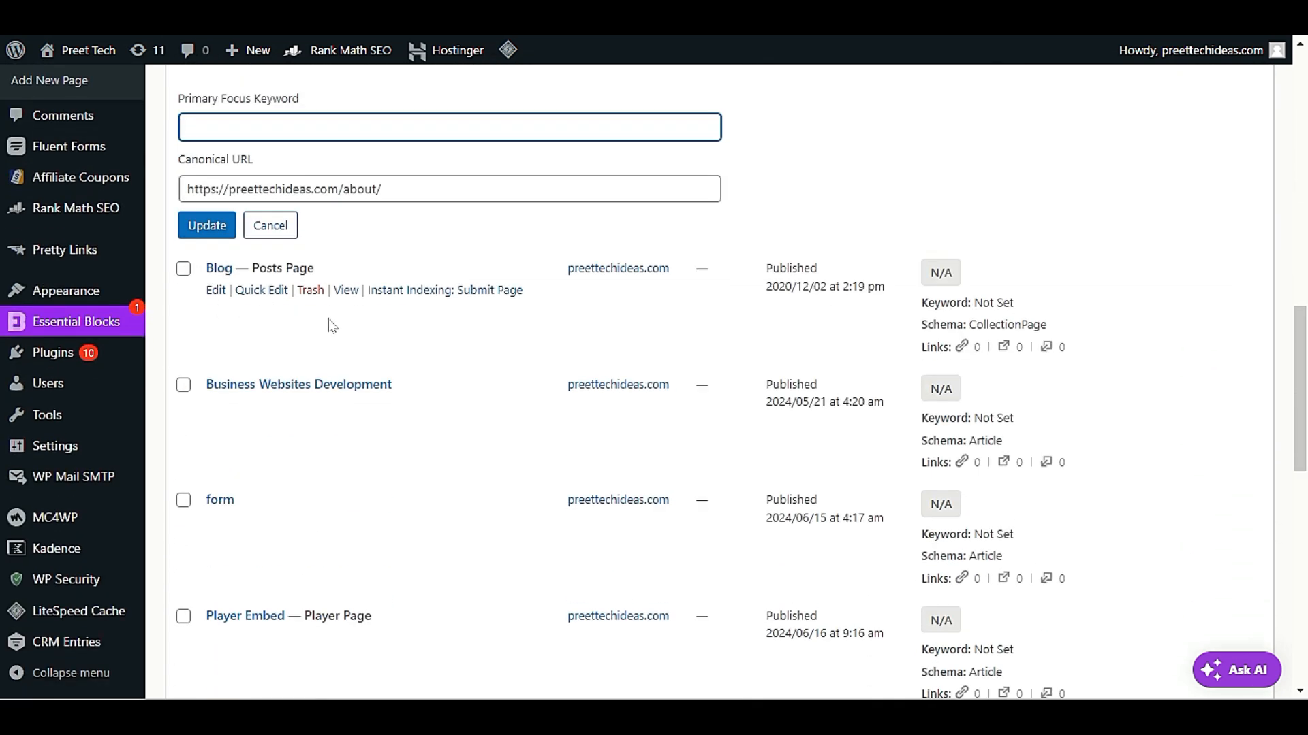
pyautogui.scroll(5, 330, 325)
pyautogui.scroll(-4, 330, 324)
pyautogui.click(270, 344)
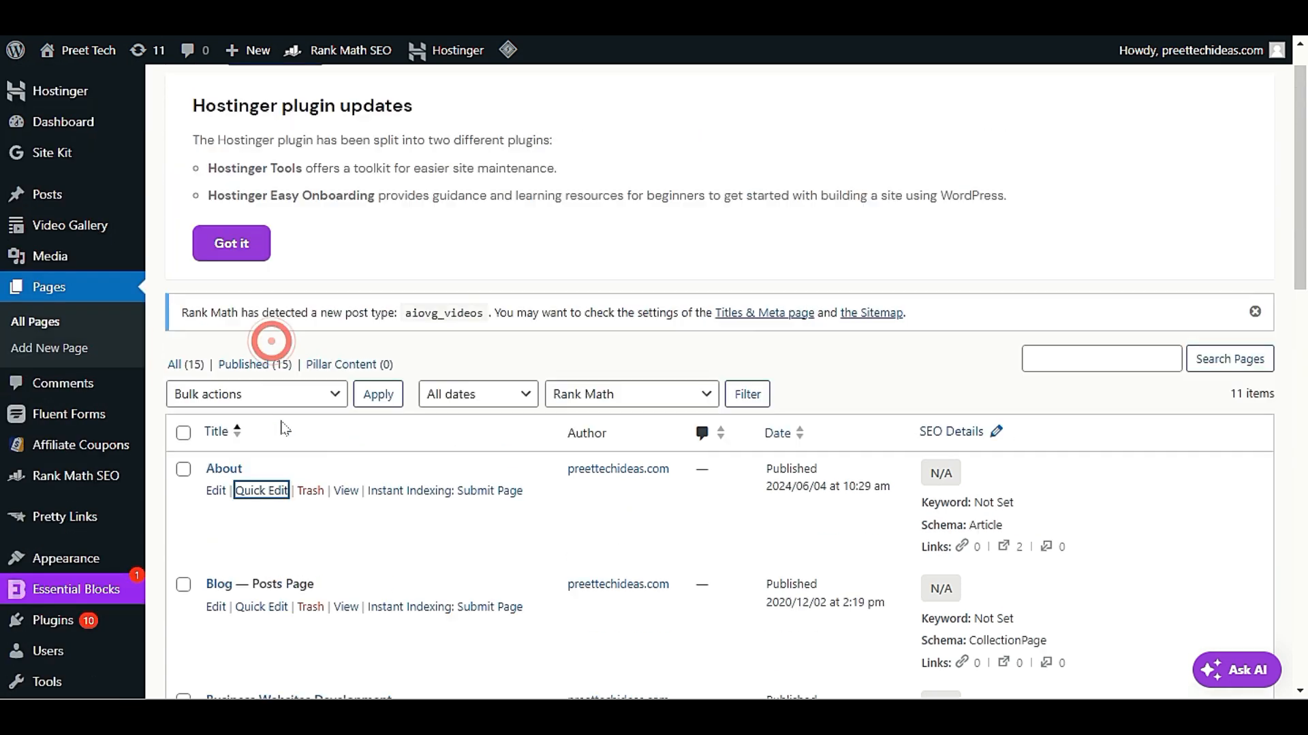
# Open the About page for editing, show its Rank Math SEO settings, and select the empty Focus Keyword field
pyautogui.scroll(-4, 271, 341)
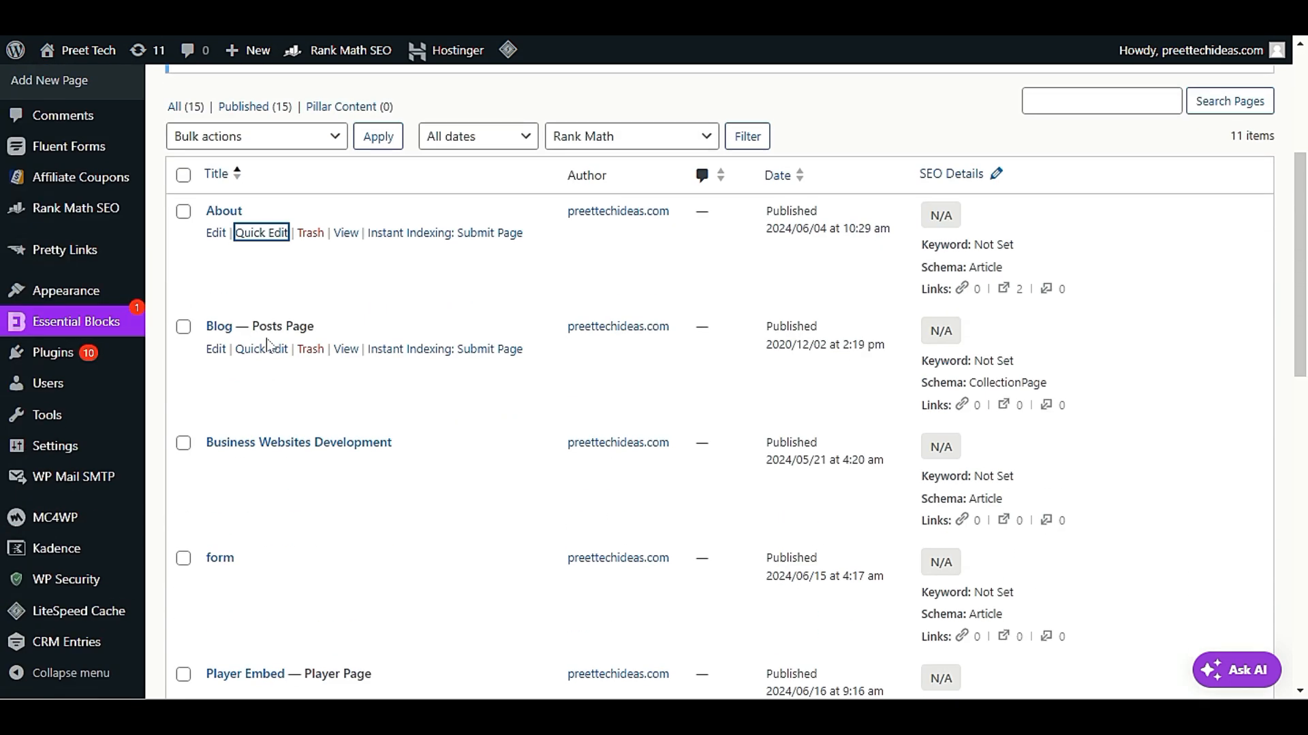
pyautogui.click(220, 234)
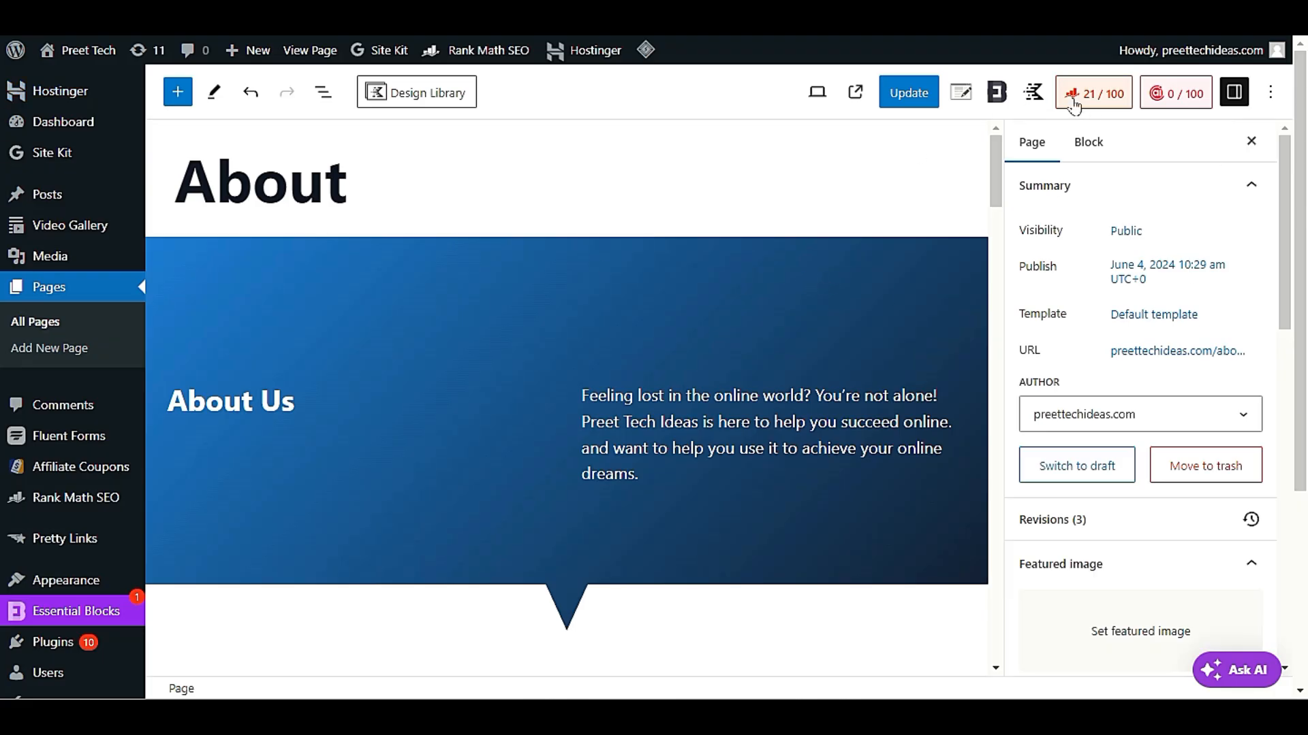
pyautogui.click(1120, 100)
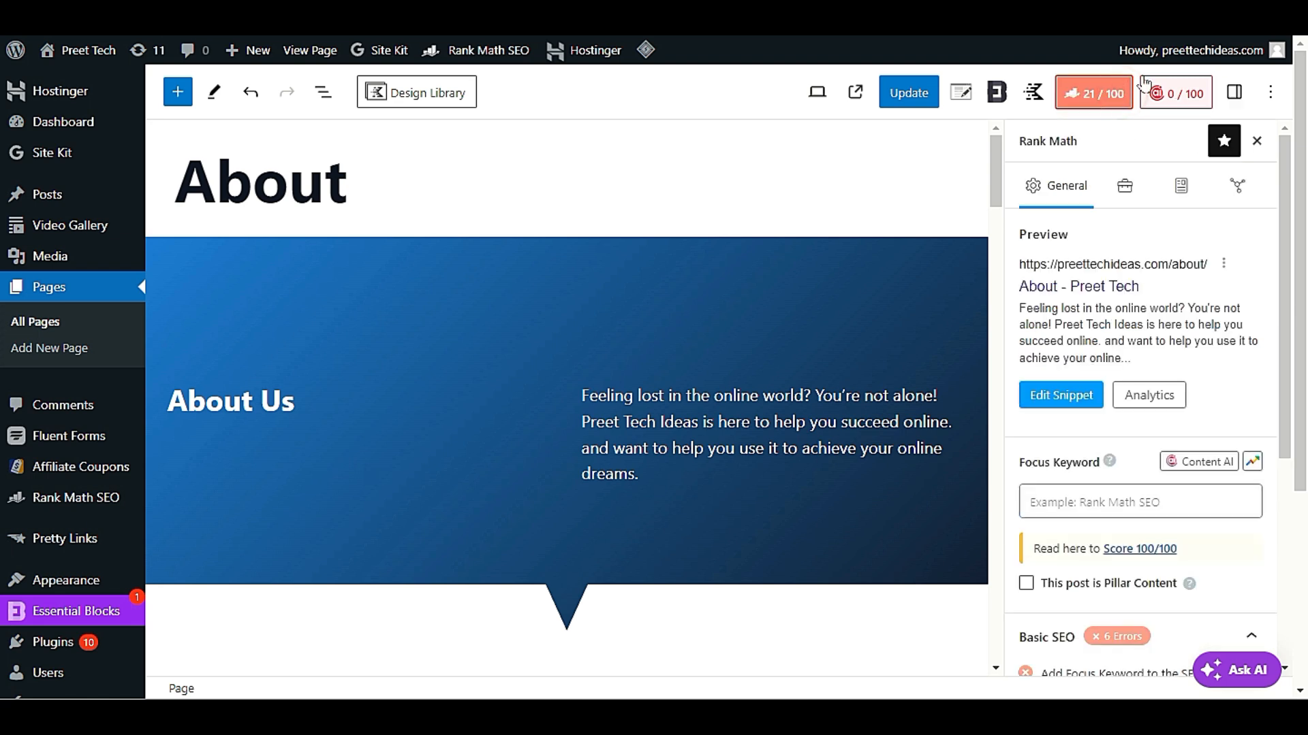
pyautogui.scroll(-3, 1137, 346)
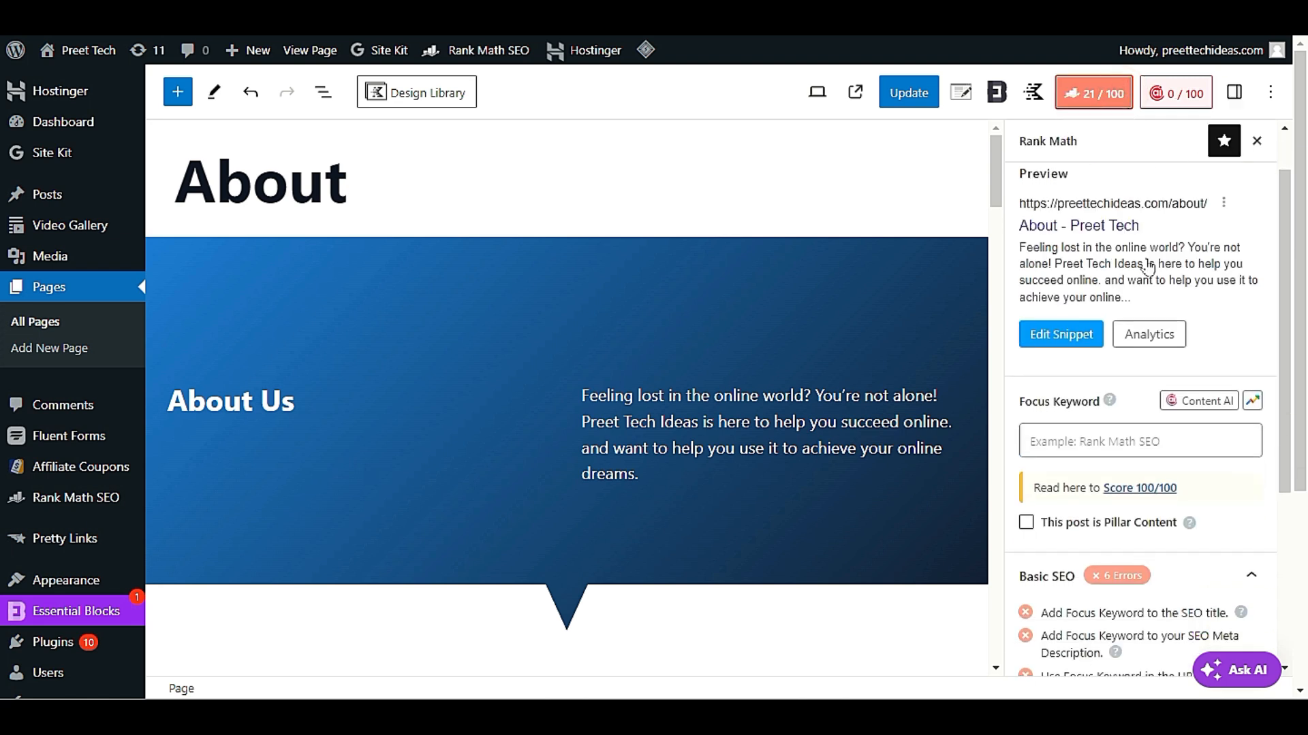
pyautogui.click(1124, 324)
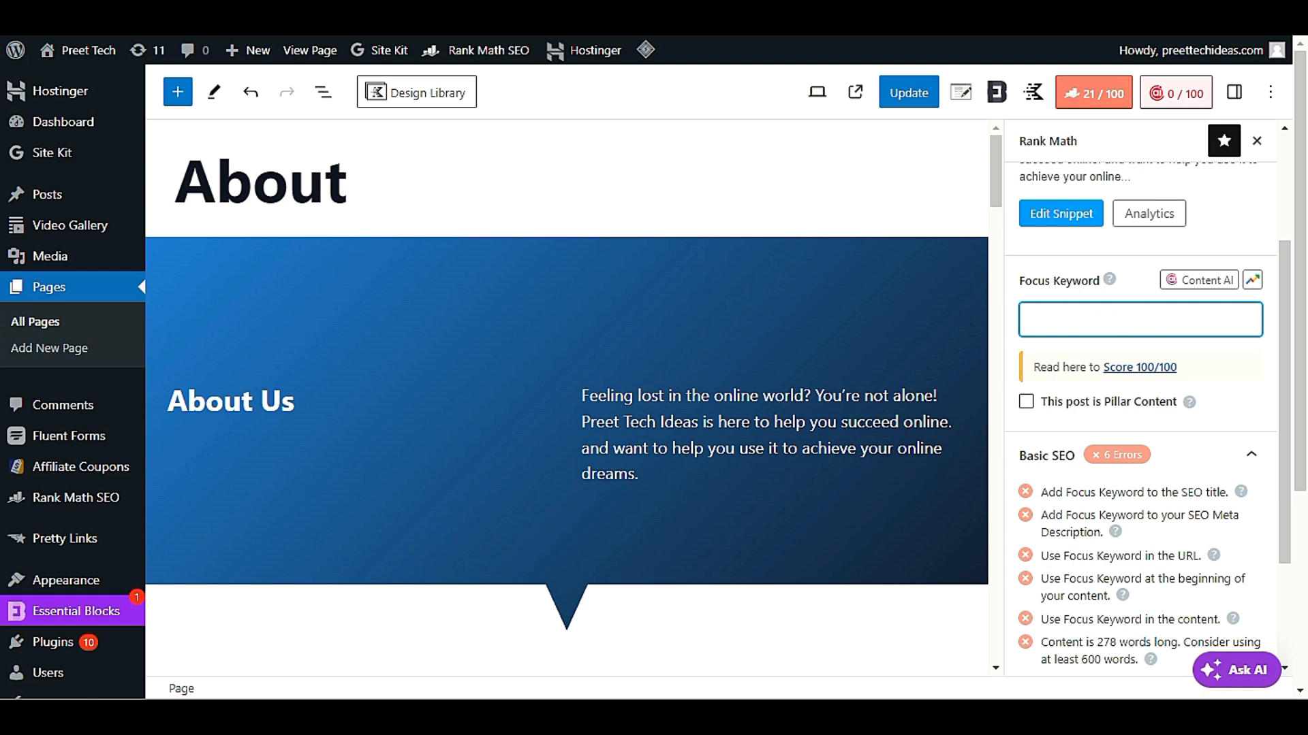
pyautogui.scroll(2, 1137, 306)
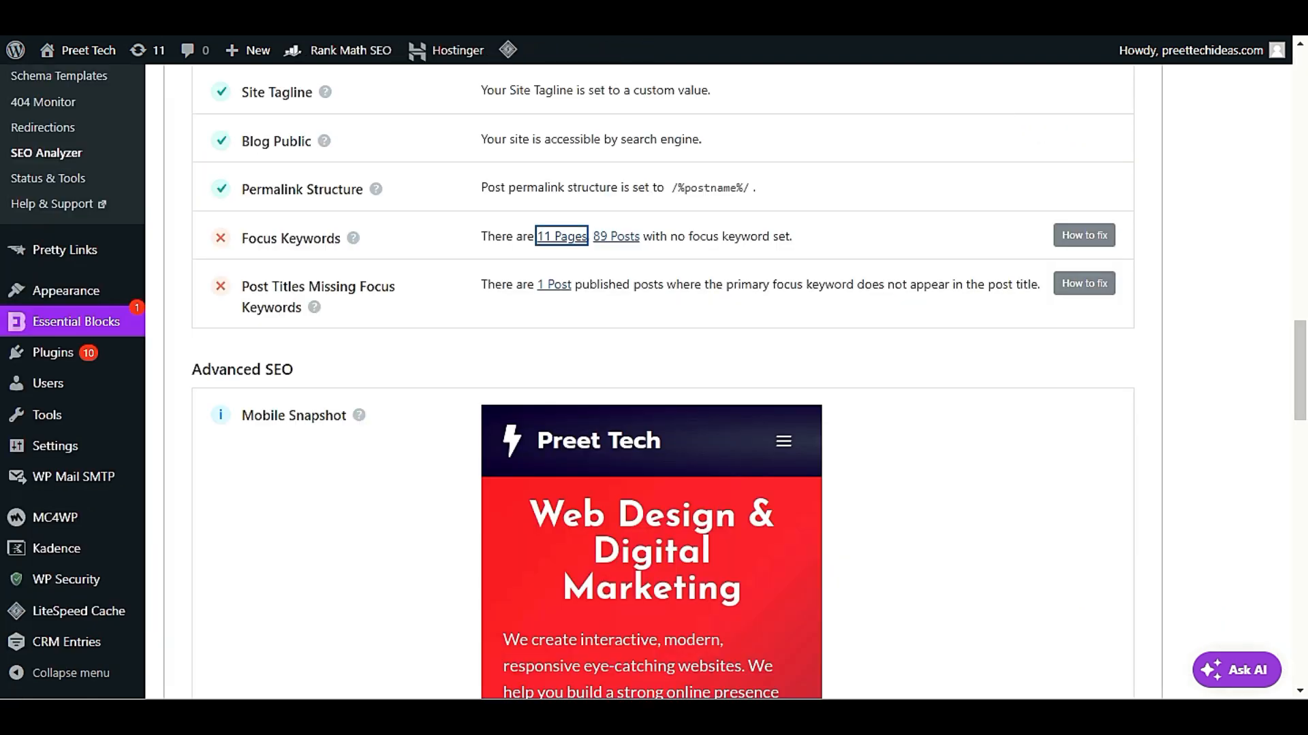
# From the SEO Analyzer, open the list of posts with no focus keyword set and examine their SEO details
pyautogui.scroll(-2, 313, 300)
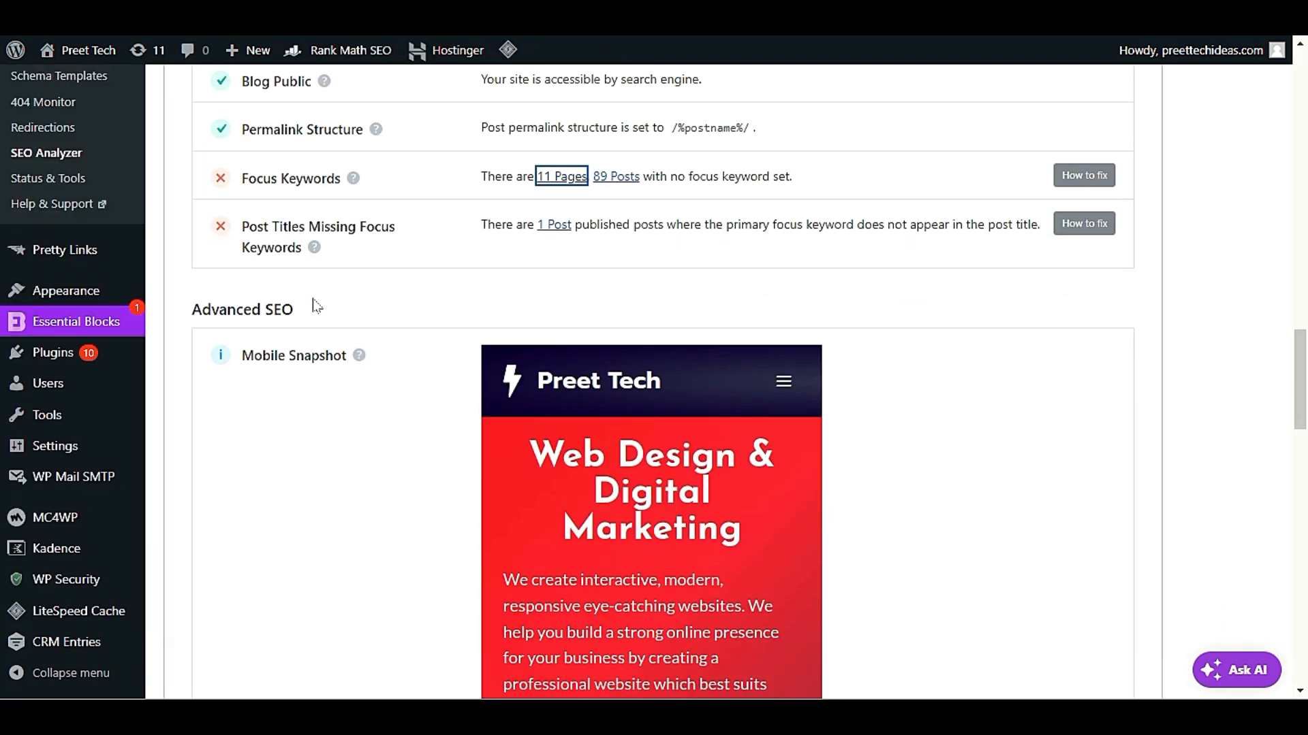
pyautogui.click(620, 197)
pyautogui.scroll(2, 500, 291)
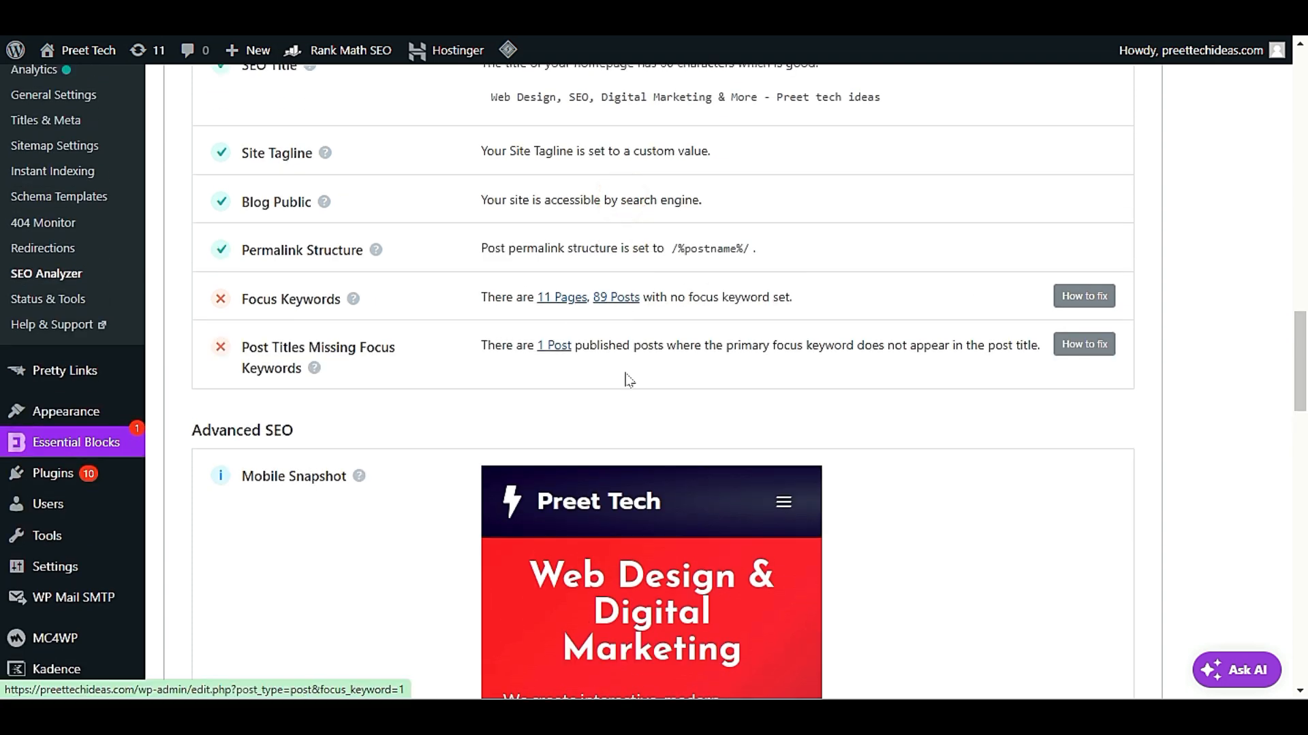
pyautogui.click(622, 298)
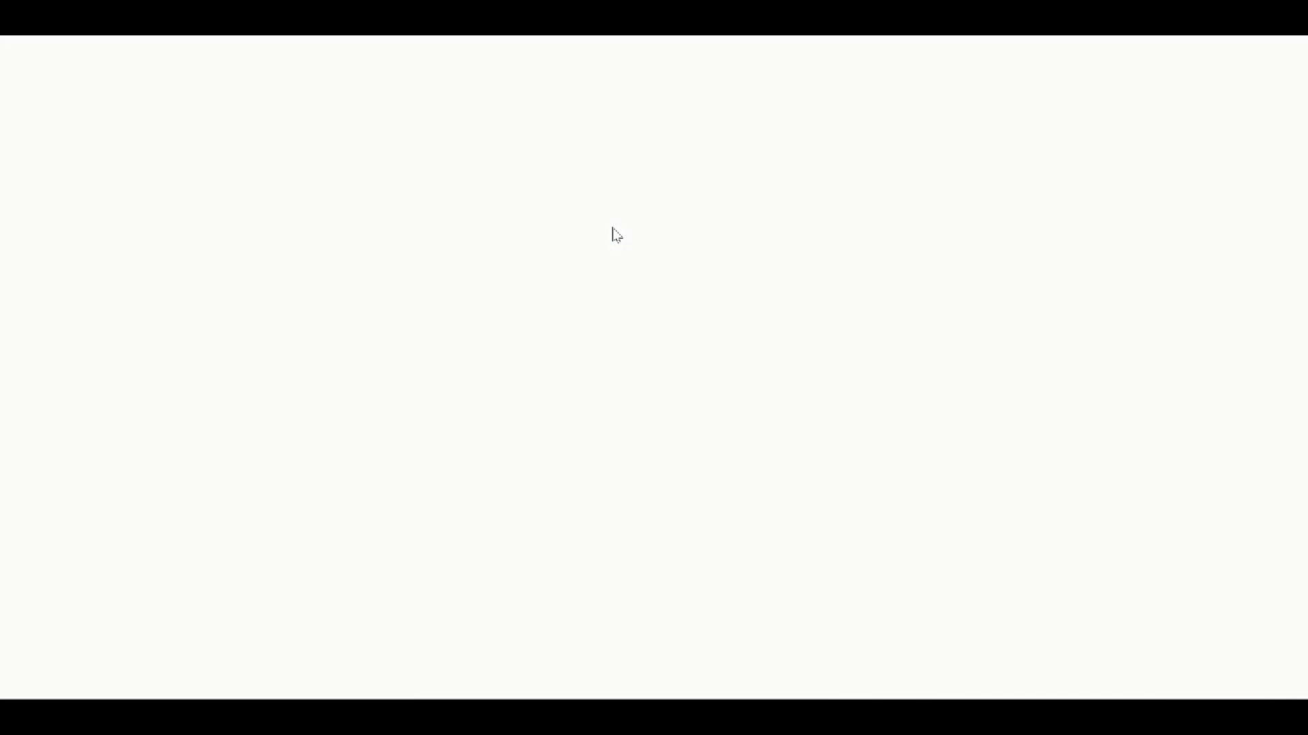
pyautogui.scroll(-10, 607, 250)
pyautogui.scroll(-15, 477, 295)
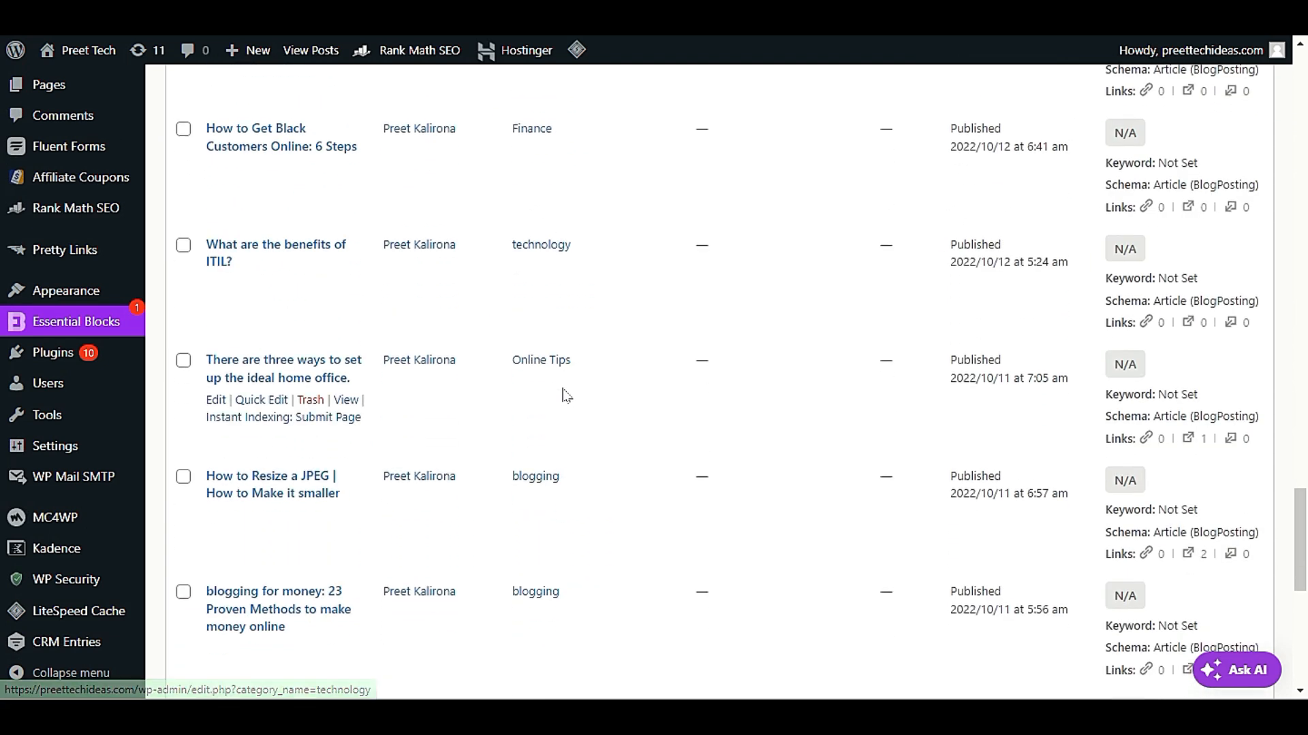
pyautogui.scroll(15, 562, 395)
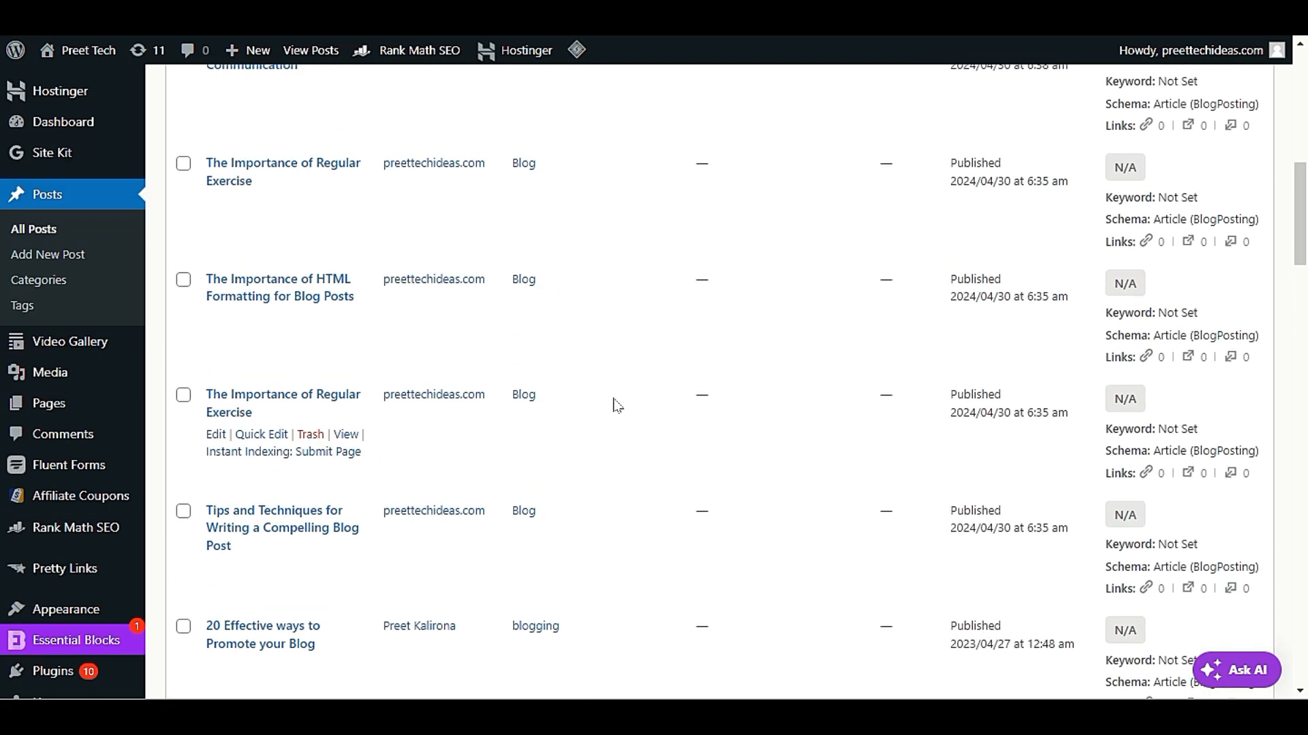
pyautogui.scroll(8, 616, 404)
pyautogui.scroll(-5, 625, 304)
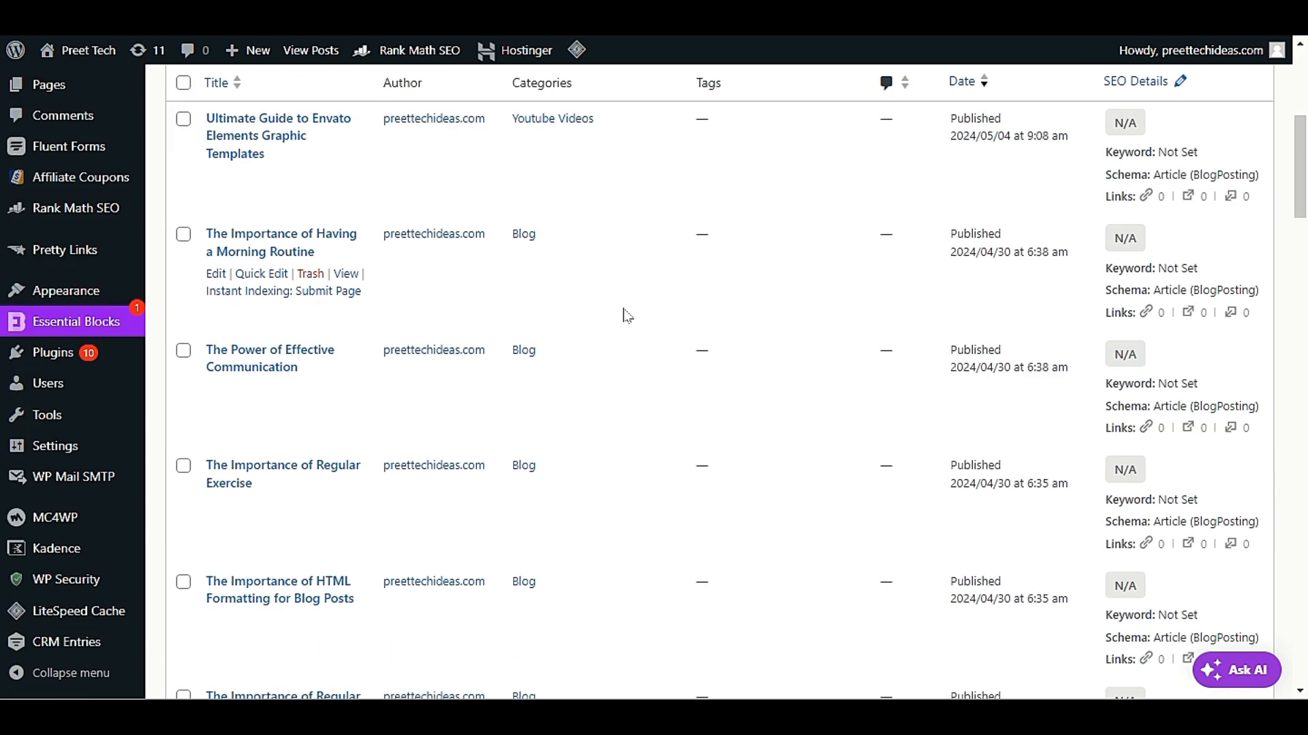
pyautogui.scroll(1, 609, 216)
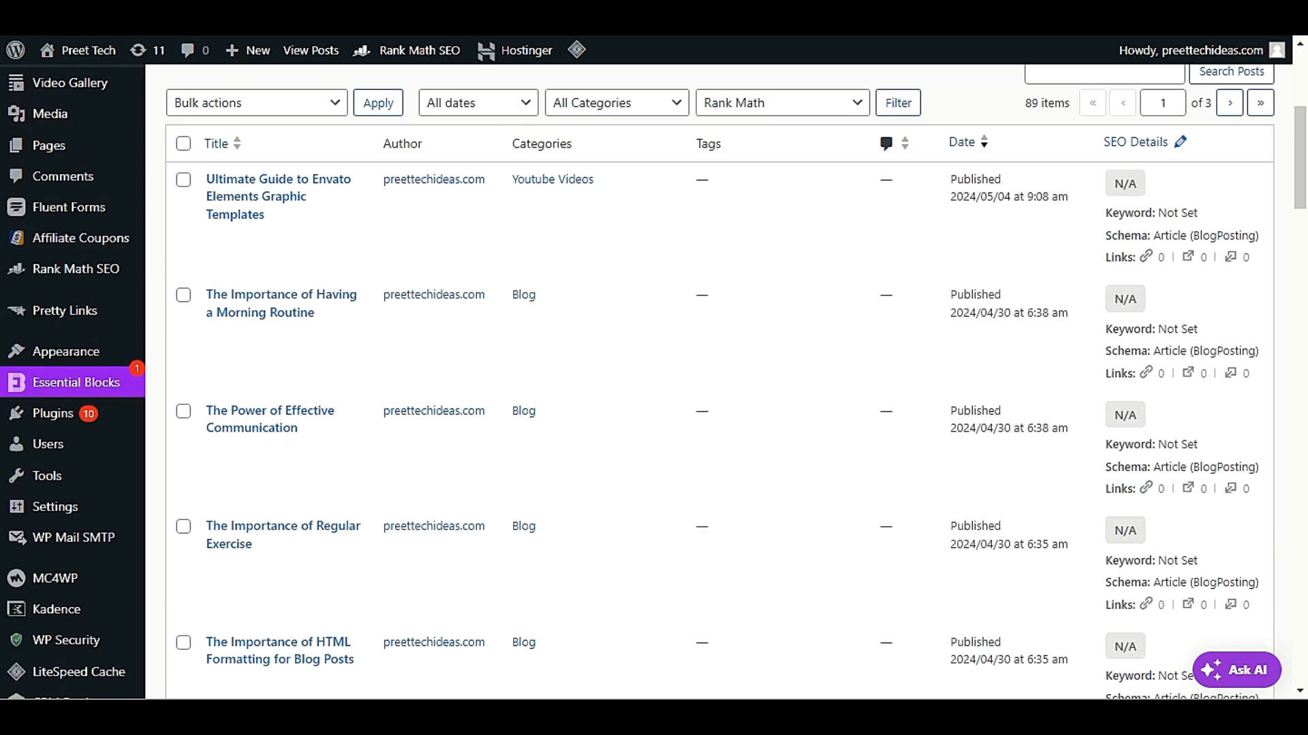
# Return to the SEO Analyzer results and reread the failed Focus Keywords test
pyautogui.click(197, 17)
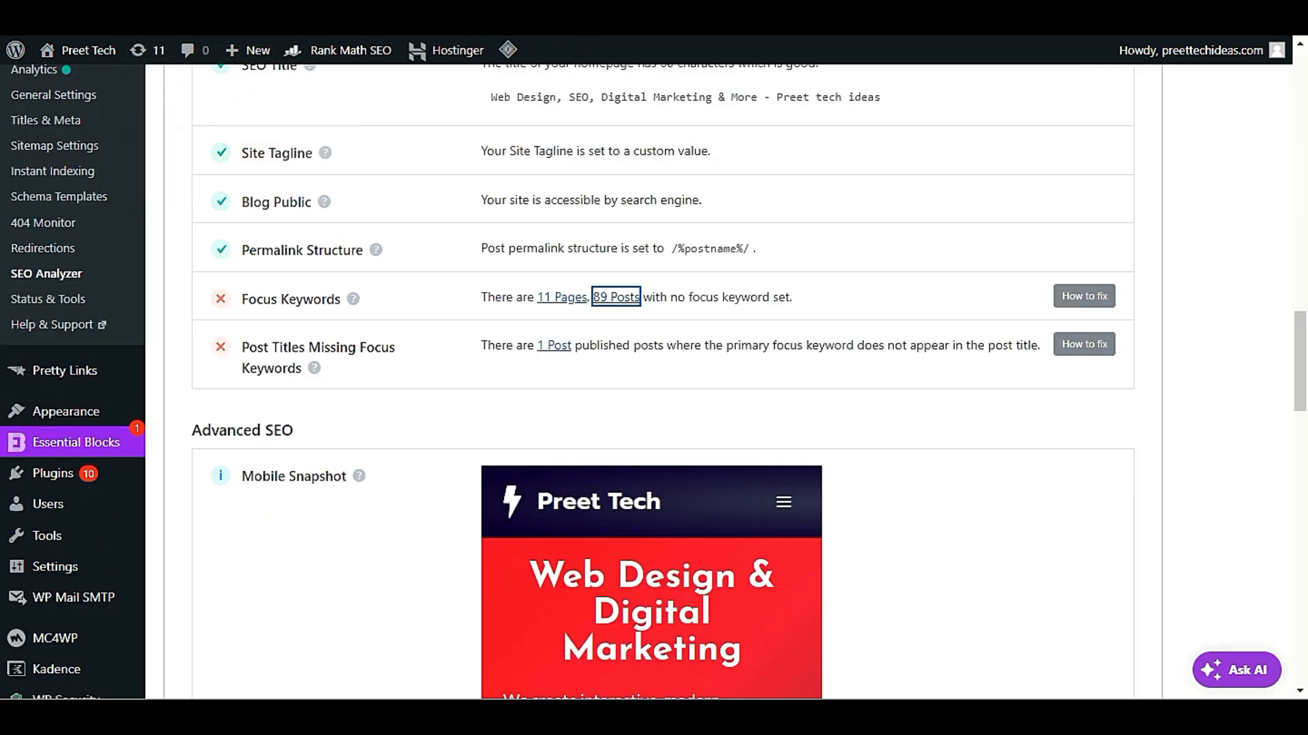
pyautogui.moveTo(218, 300); pyautogui.dragTo(344, 300)
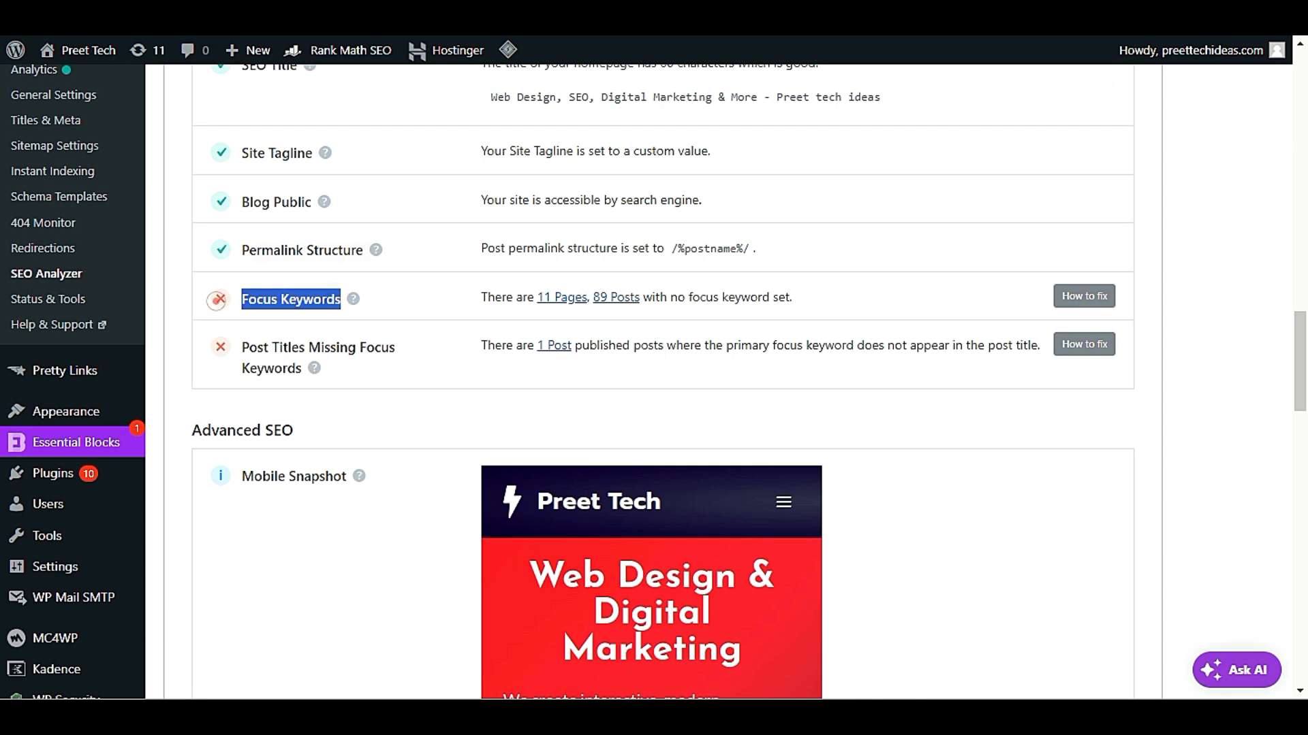
pyautogui.click(408, 303)
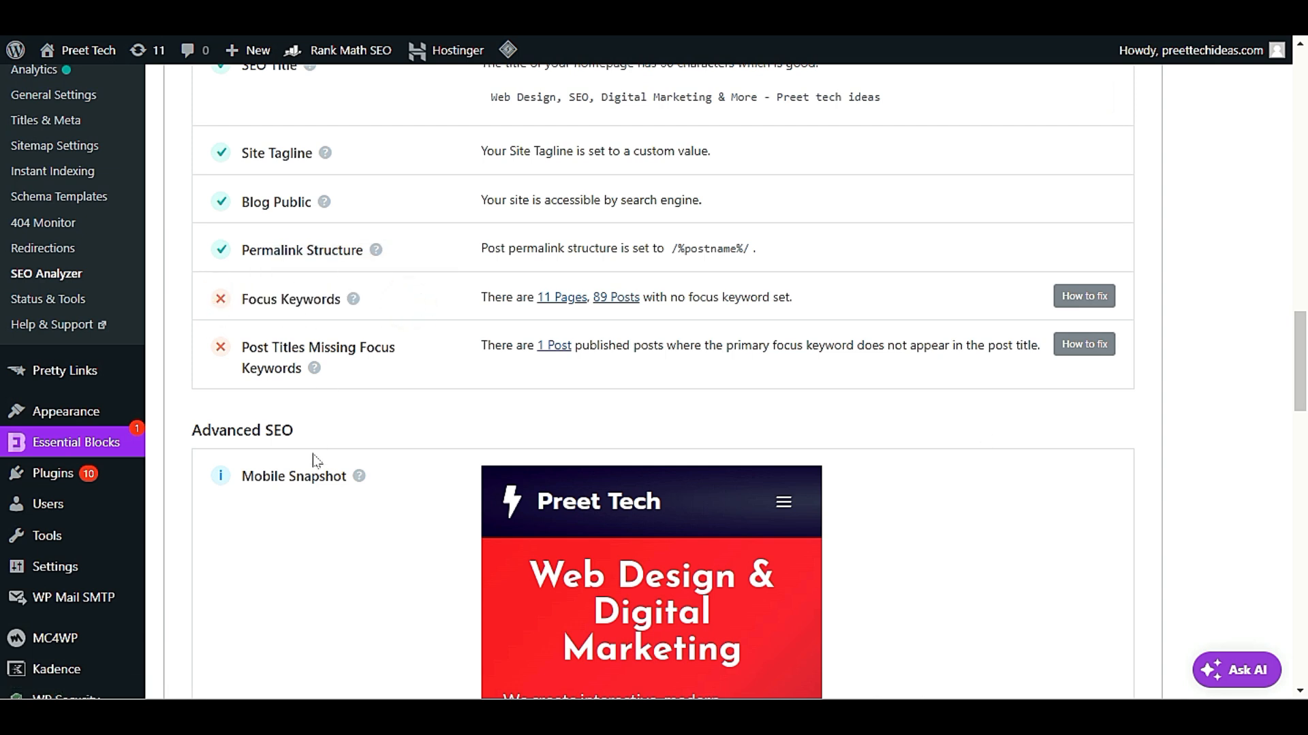
# Open the post listed under Post Titles Missing Focus Keywords and compare its title with its focus keyword
pyautogui.scroll(-2, 315, 461)
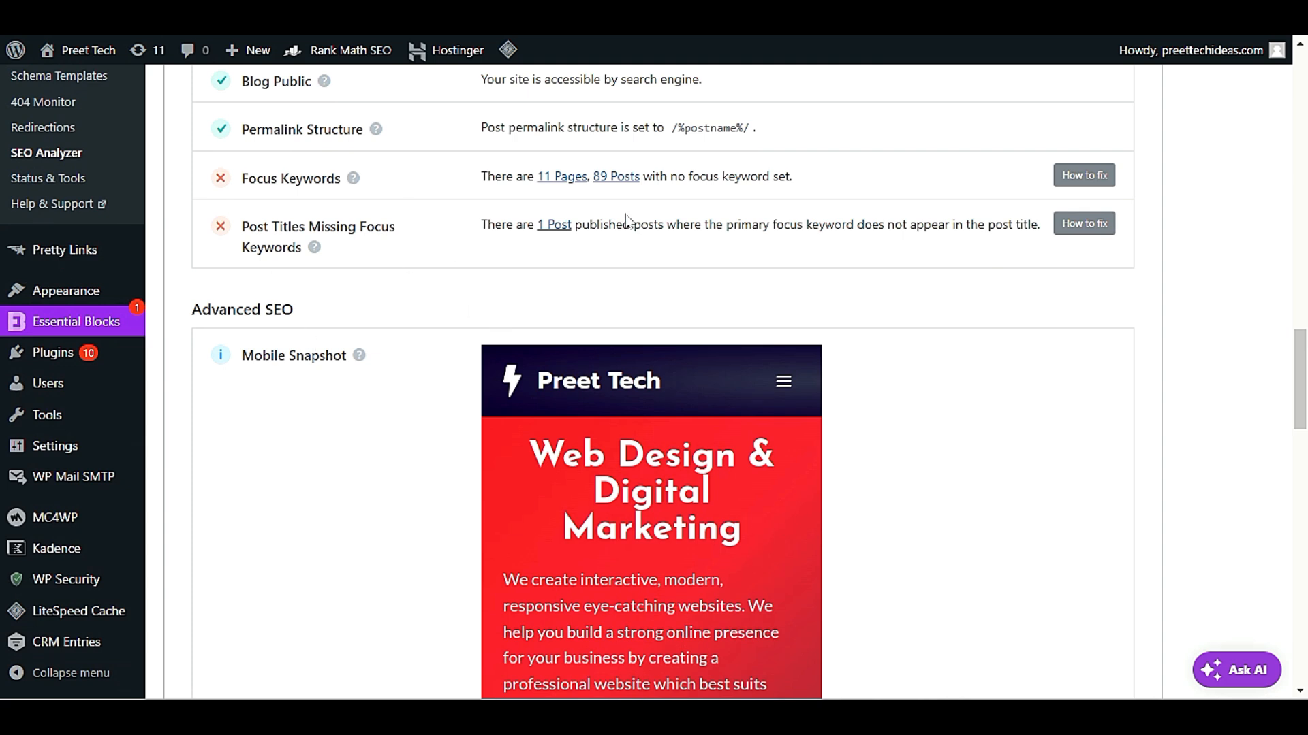
pyautogui.click(549, 225)
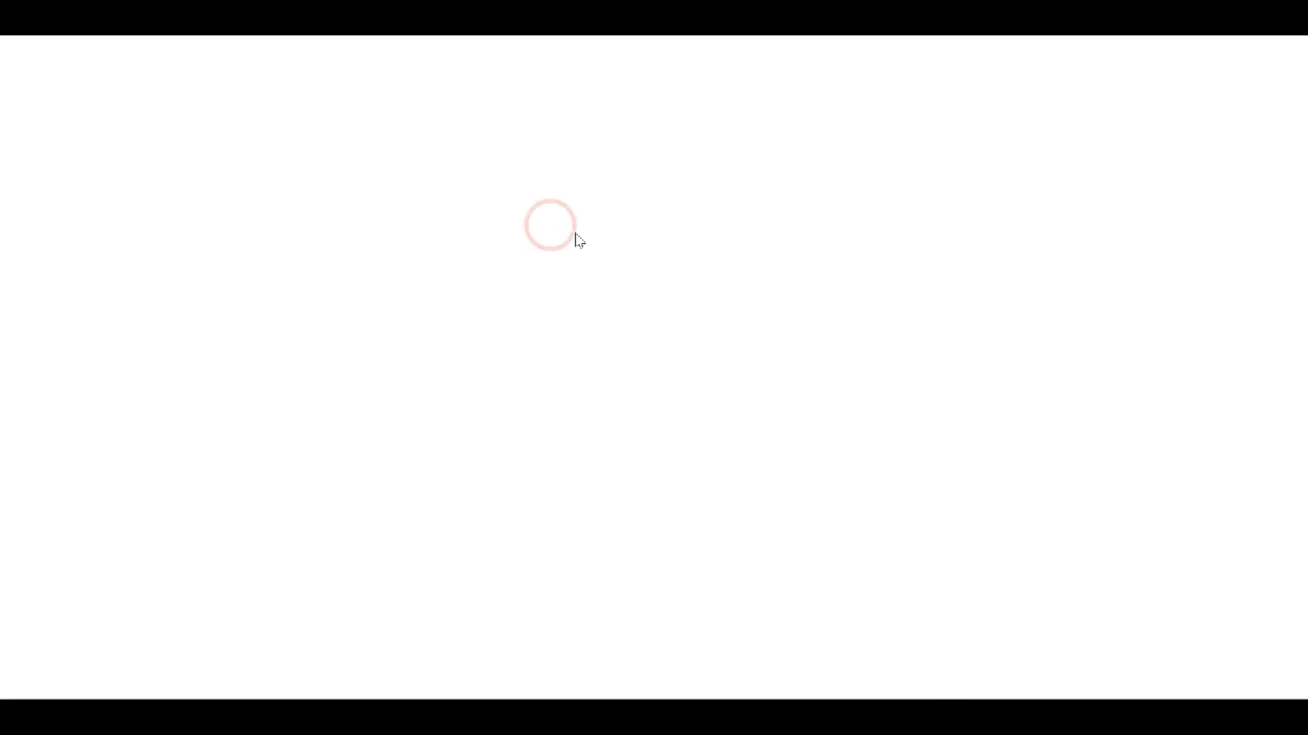
pyautogui.scroll(-4, 600, 259)
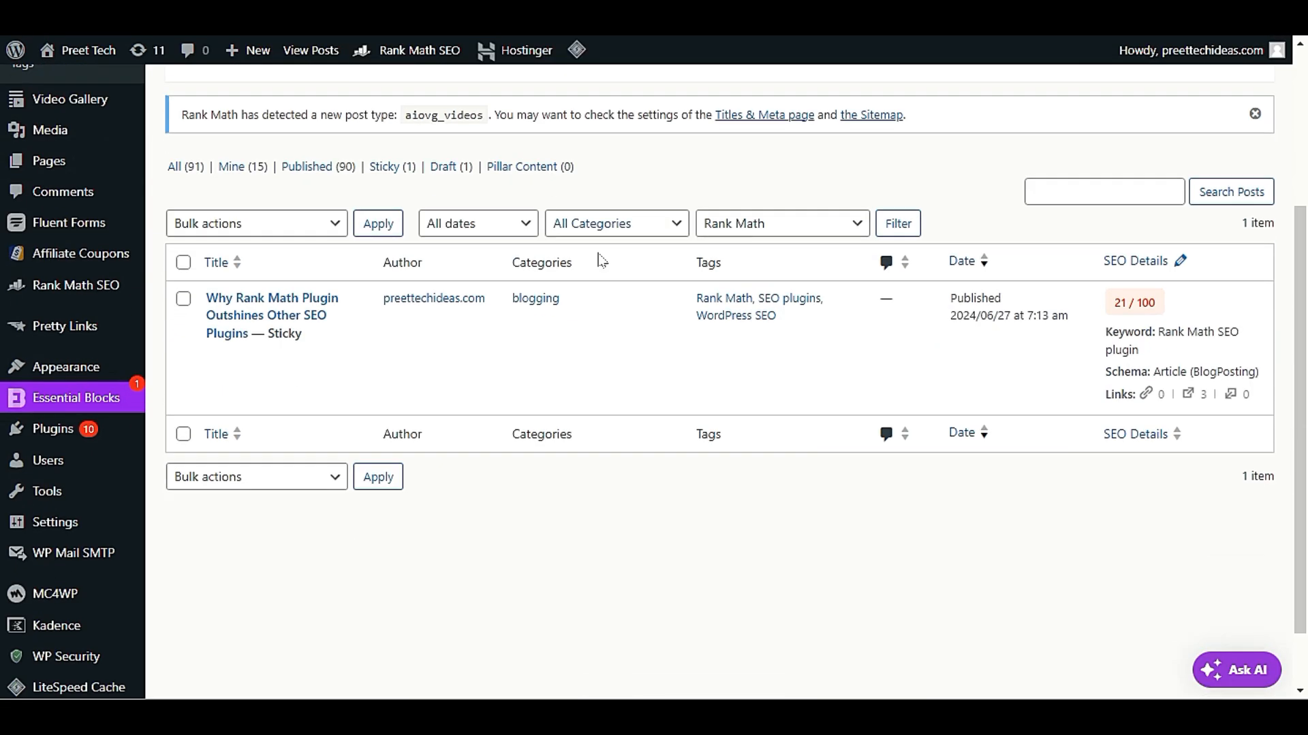
pyautogui.moveTo(289, 298)
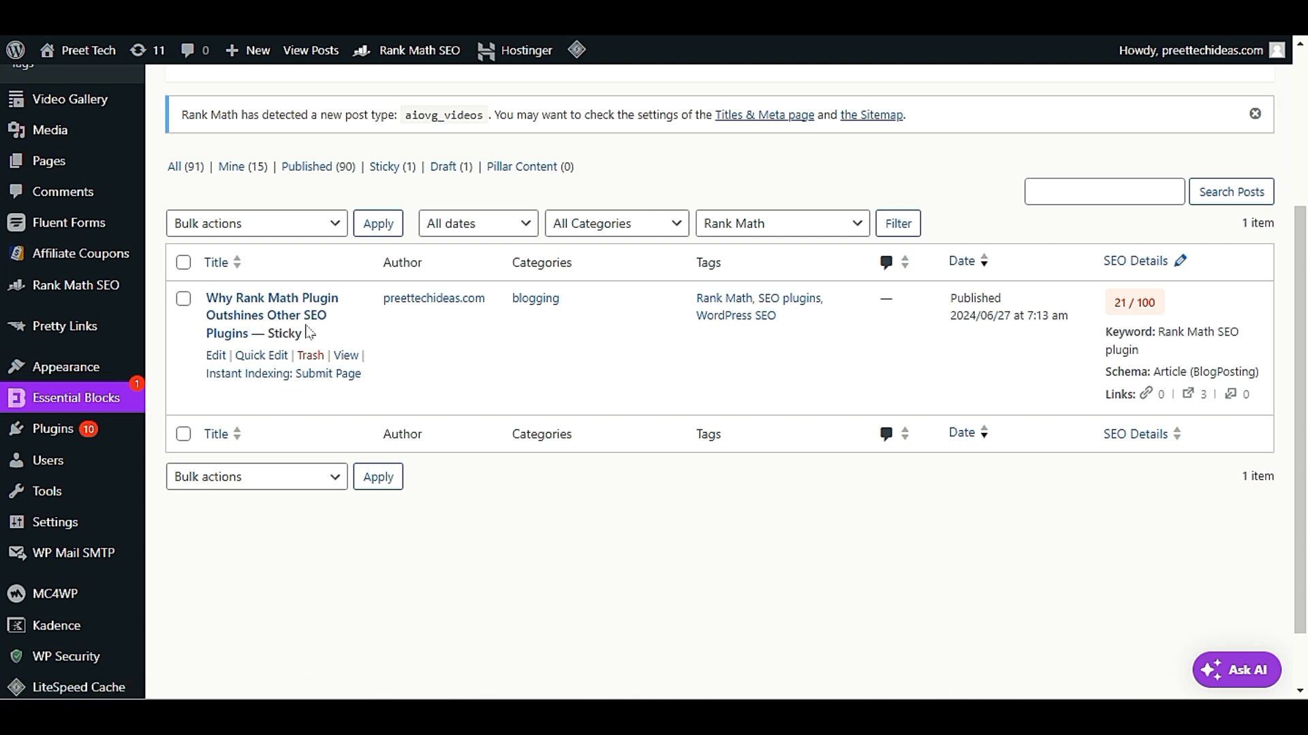
pyautogui.moveTo(1158, 333); pyautogui.dragTo(1191, 356)
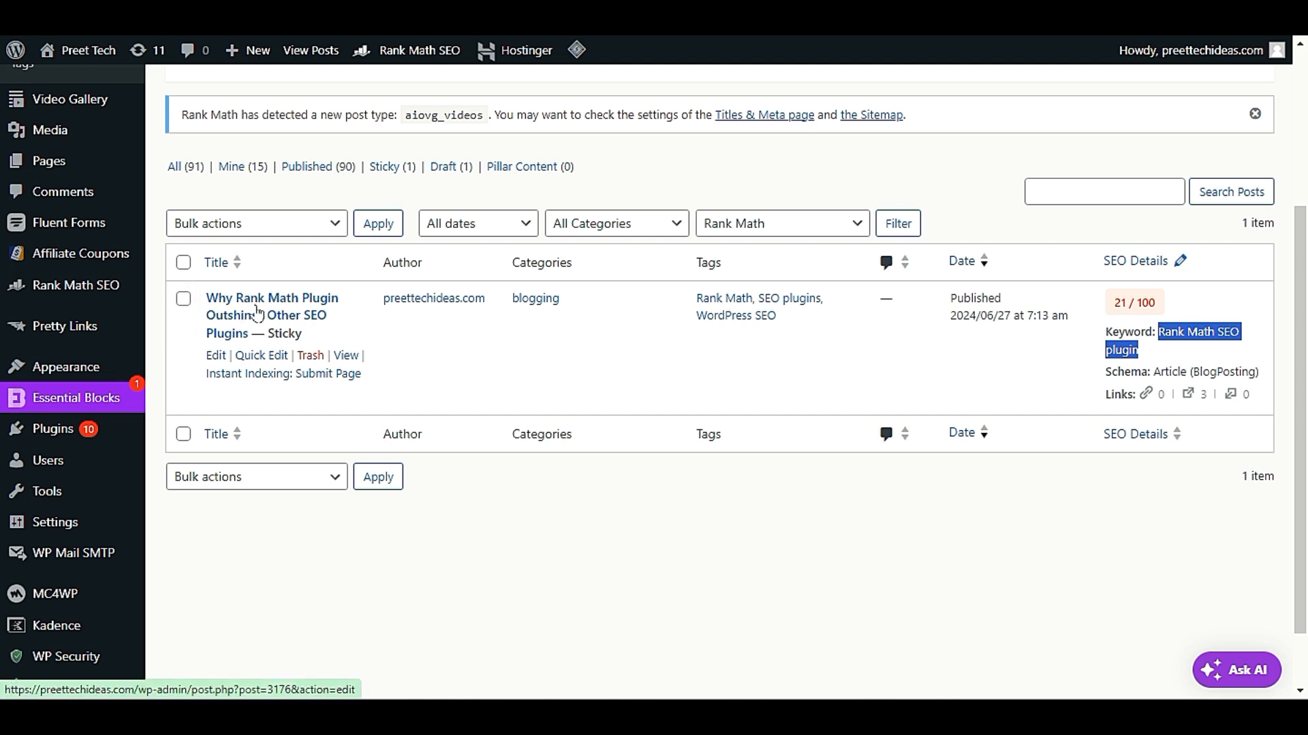
# Go back to the SEO Analyzer and review the Advanced SEO results, from Mobile Snapshot to Sitemaps
pyautogui.click(242, 14)
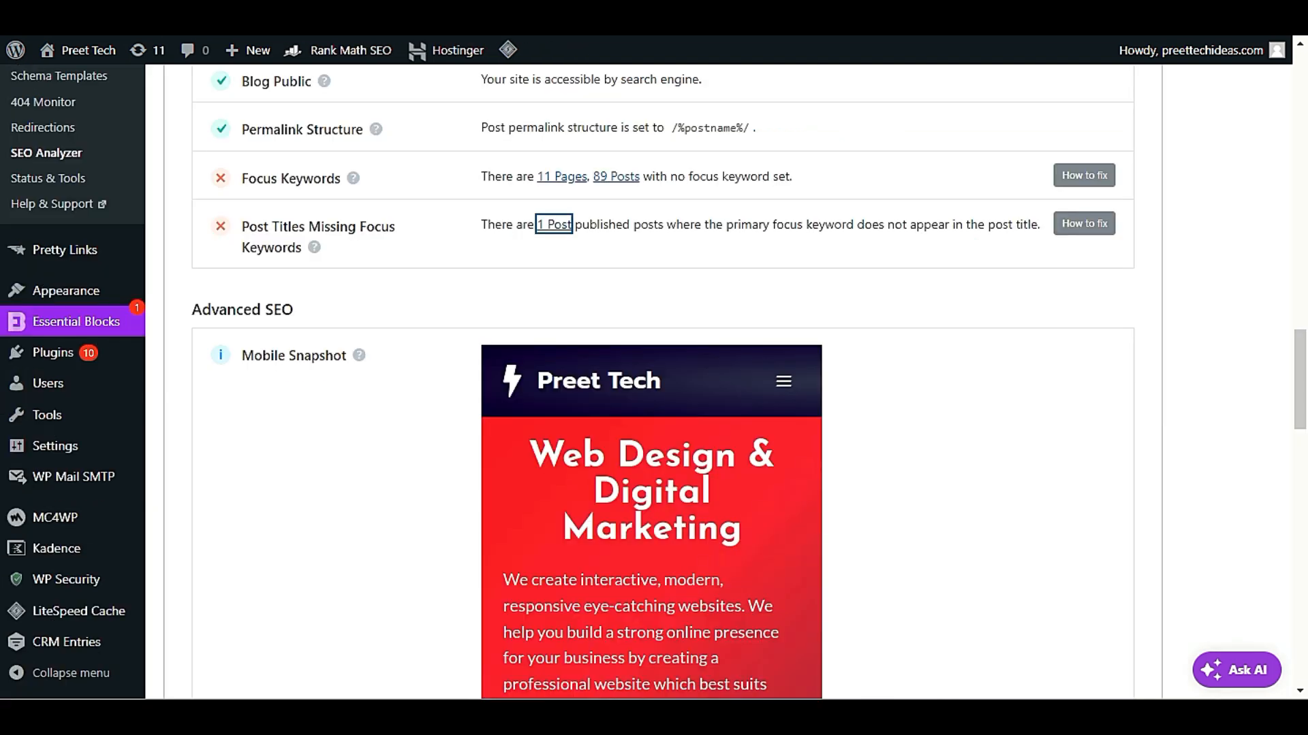
pyautogui.scroll(-4, 347, 516)
pyautogui.scroll(1, 348, 516)
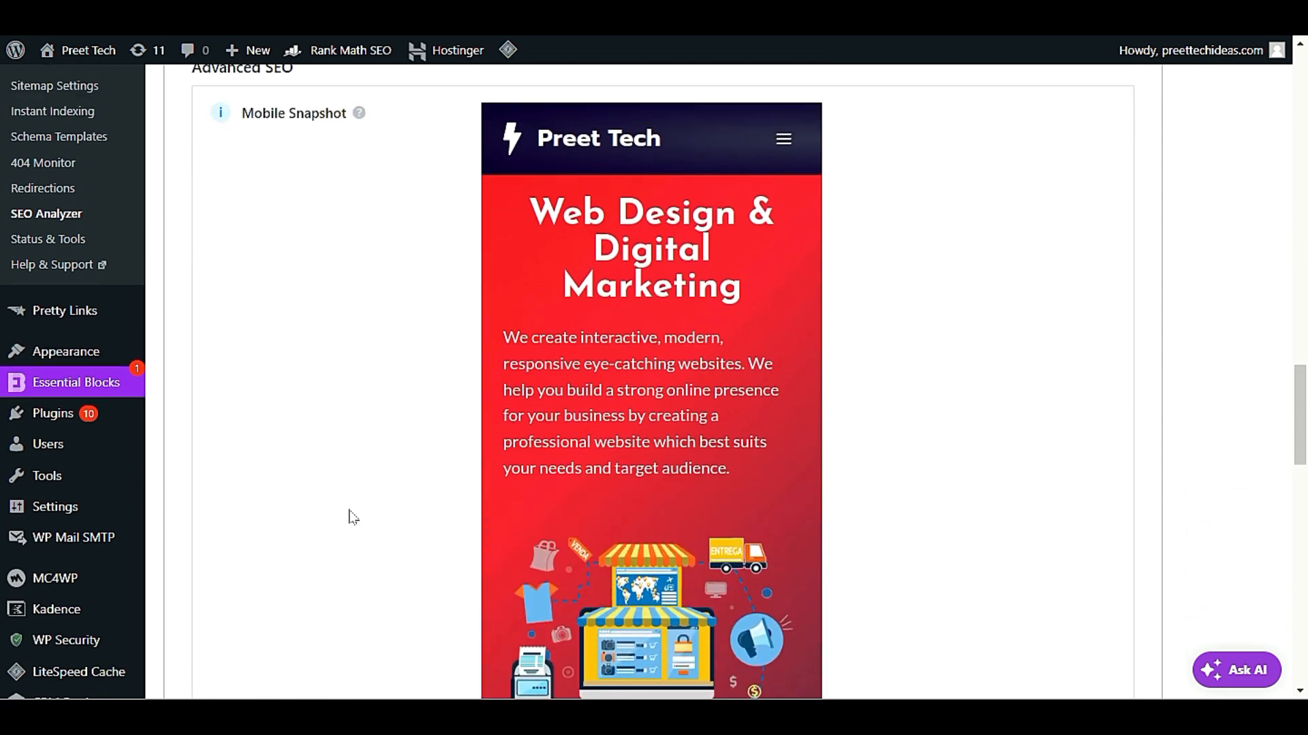
pyautogui.scroll(-4, 348, 516)
pyautogui.scroll(-6, 352, 518)
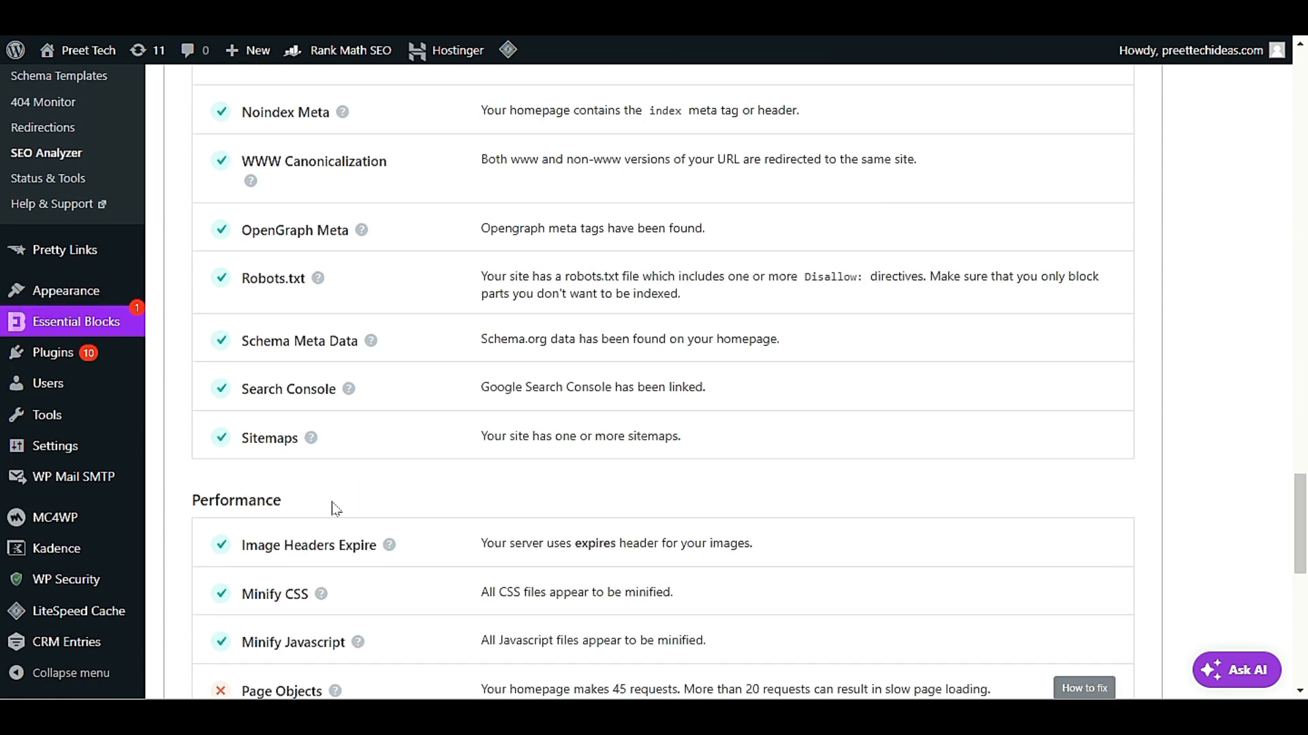
pyautogui.scroll(-4, 336, 509)
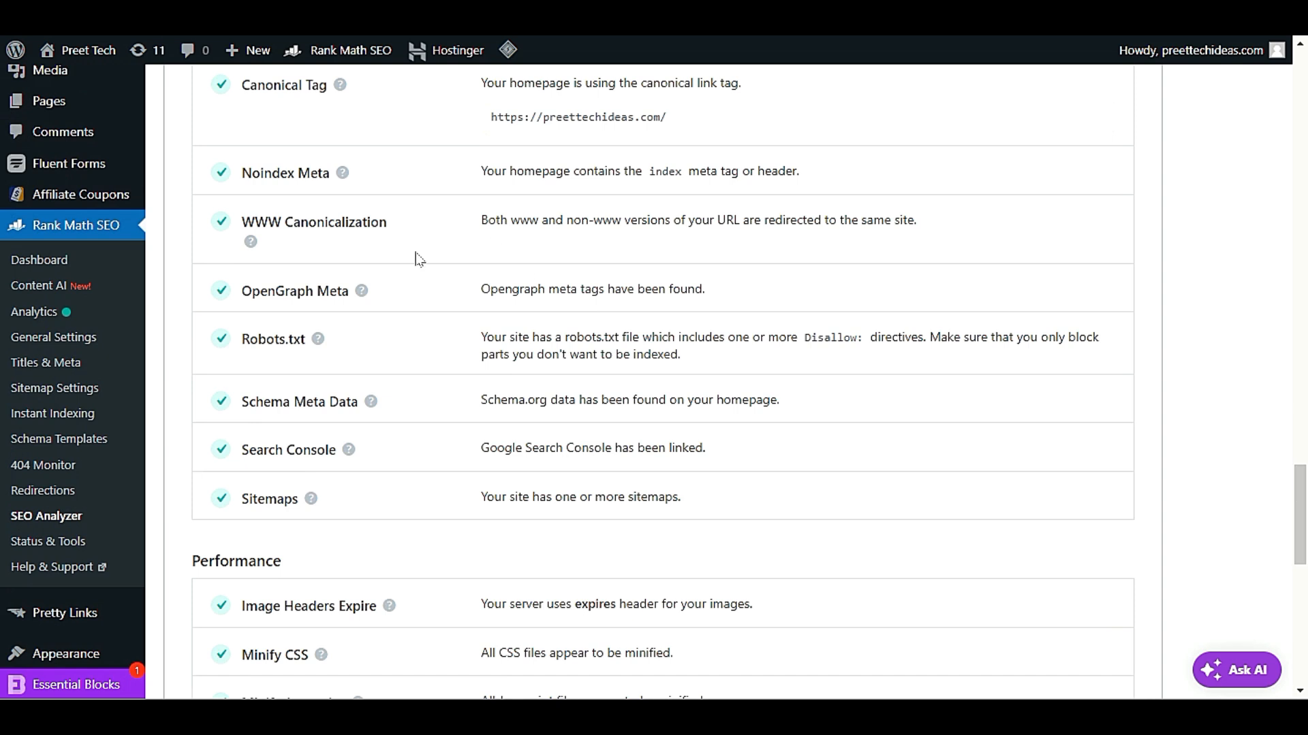
pyautogui.scroll(-5, 371, 470)
# Examine the failed Page Objects test under Performance and its note on requests slowing page loading
pyautogui.tripleClick(242, 395)
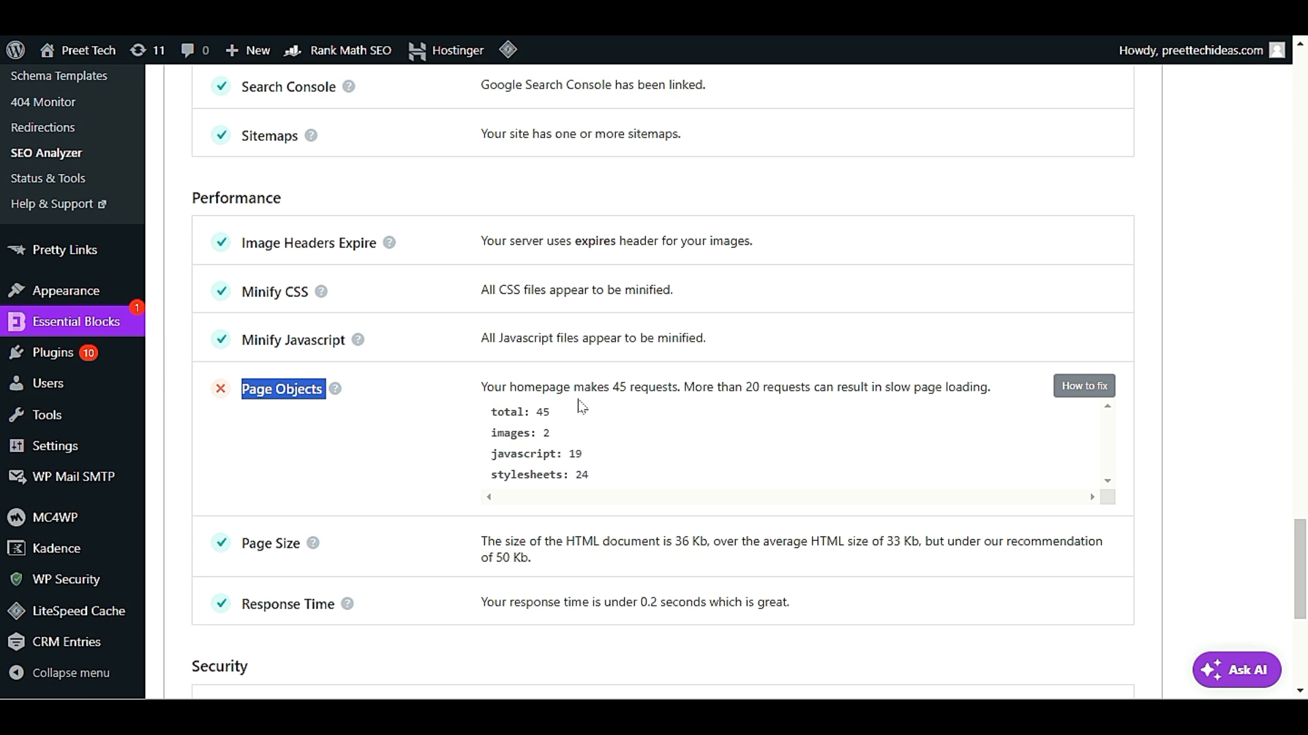
pyautogui.click(829, 388)
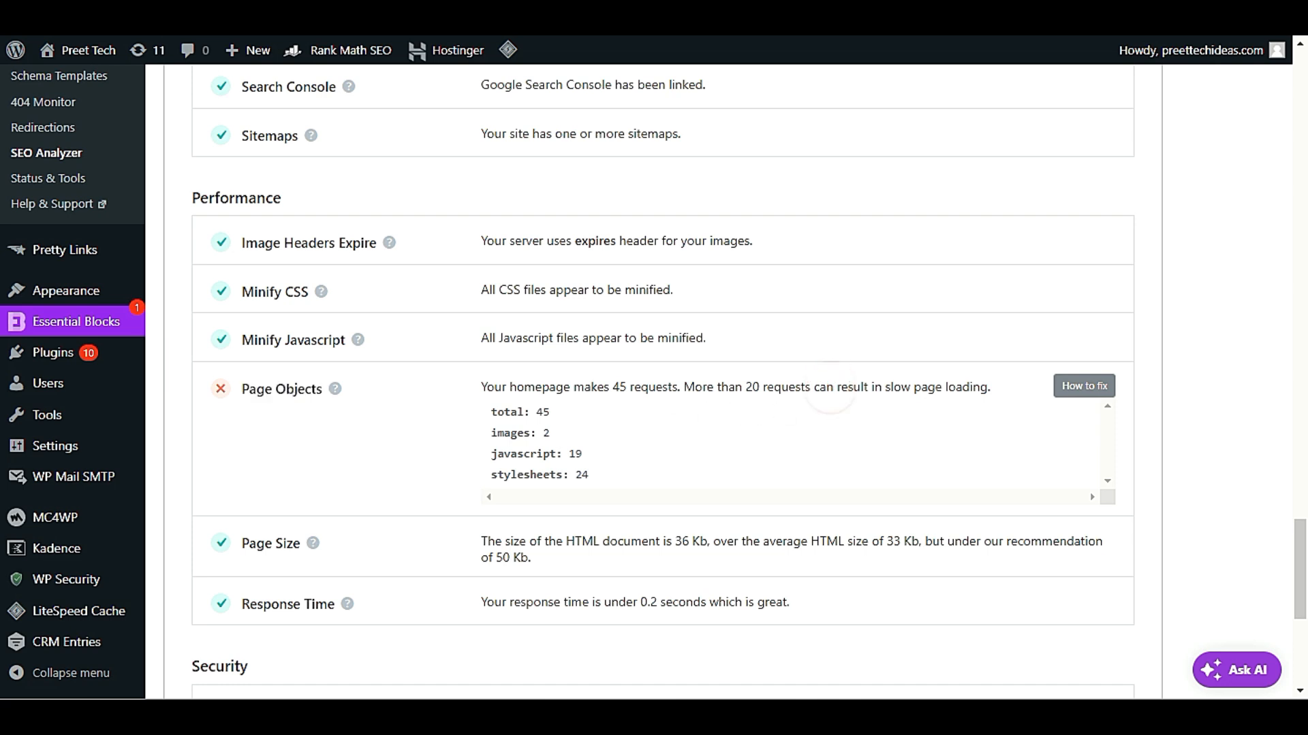
pyautogui.moveTo(683, 386); pyautogui.dragTo(987, 387)
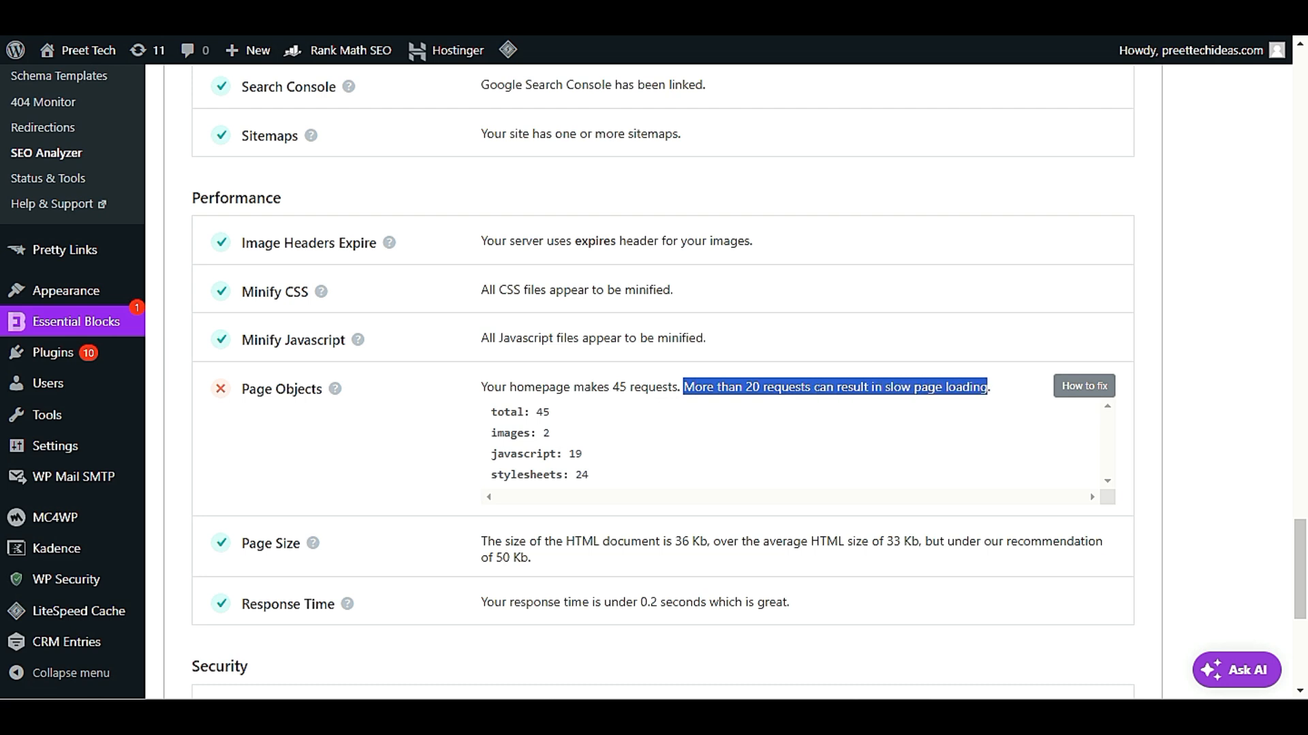
pyautogui.click(969, 388)
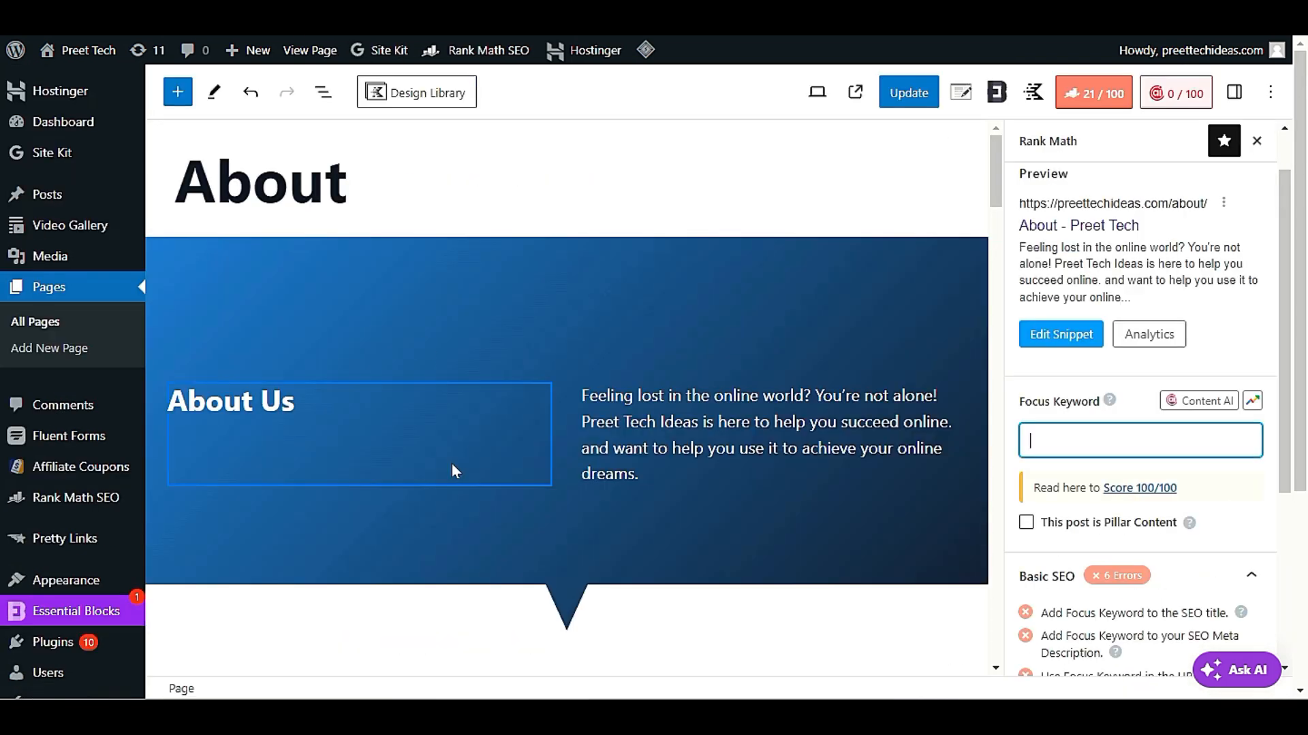
# Switch to the About page editor and look through its content sections, from the About Us banner to Our Mission
pyautogui.scroll(-5, 455, 504)
pyautogui.scroll(5, 453, 538)
pyautogui.scroll(-8, 450, 532)
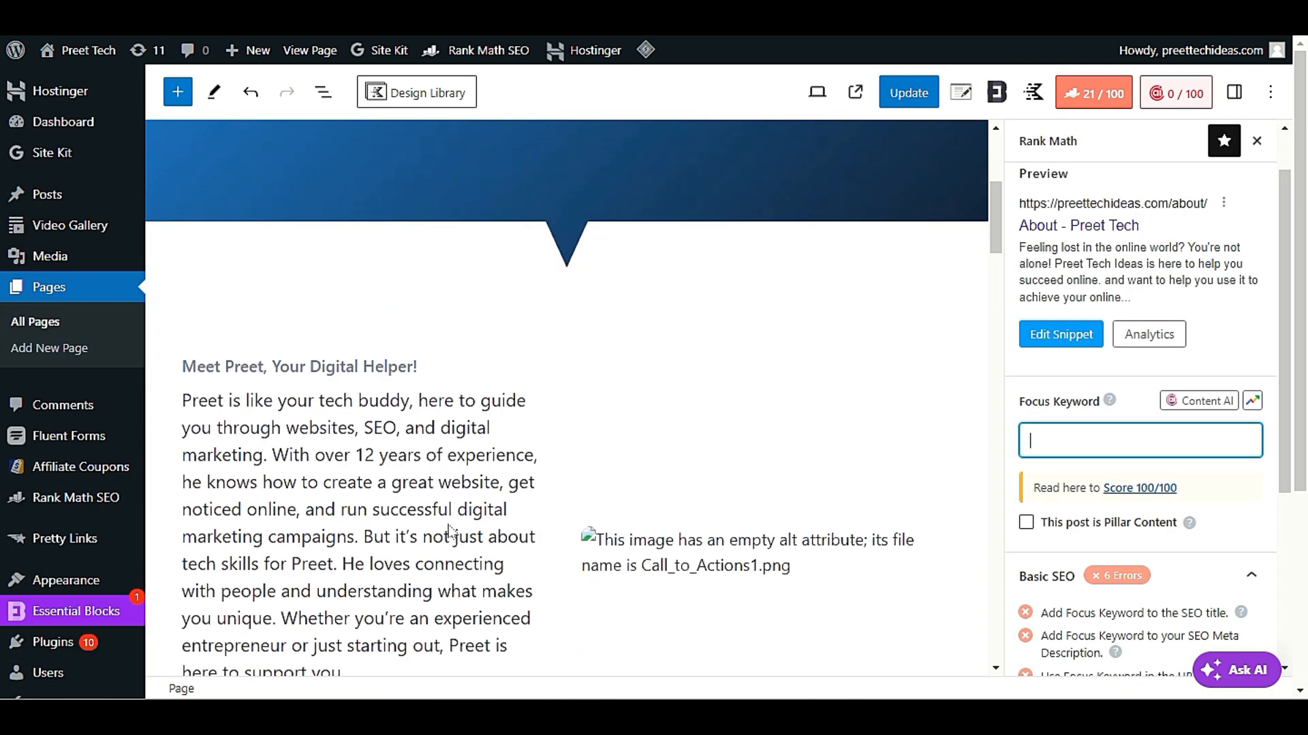
pyautogui.scroll(4, 450, 532)
pyautogui.scroll(4, 450, 532)
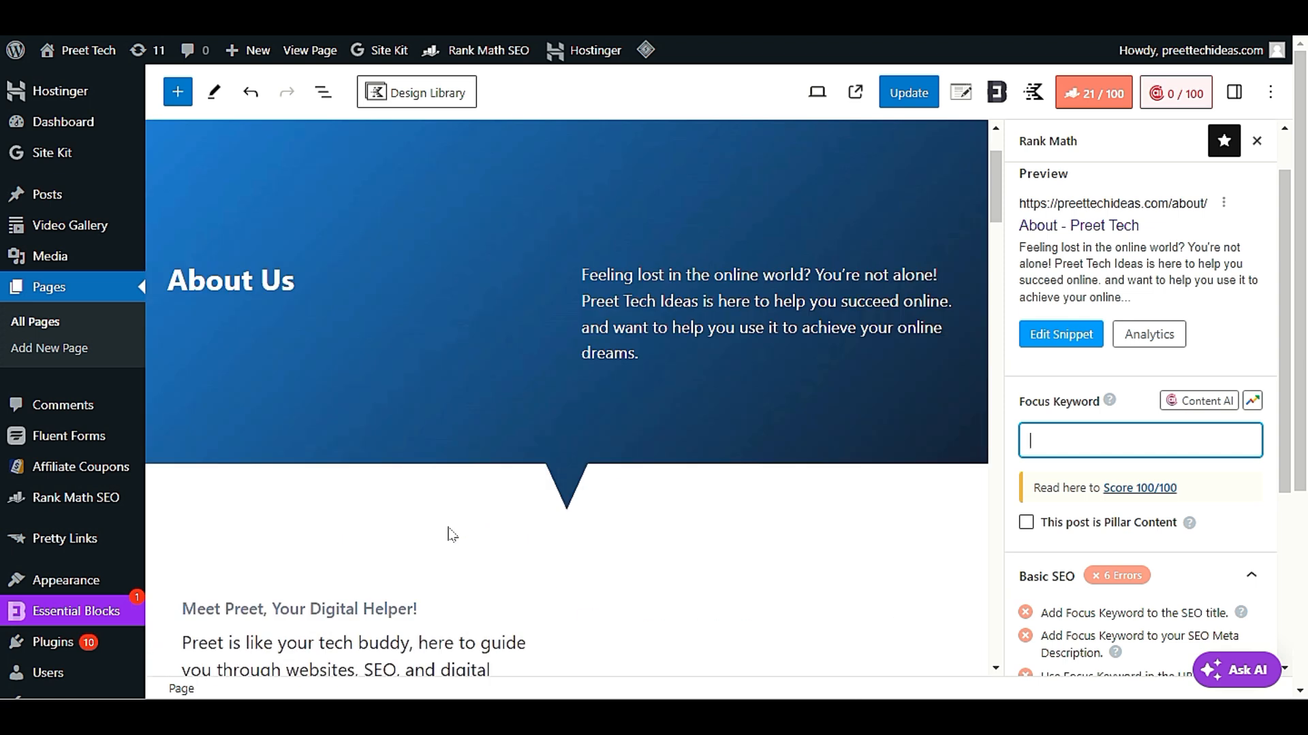
pyautogui.scroll(-5, 448, 526)
pyautogui.scroll(-10, 447, 538)
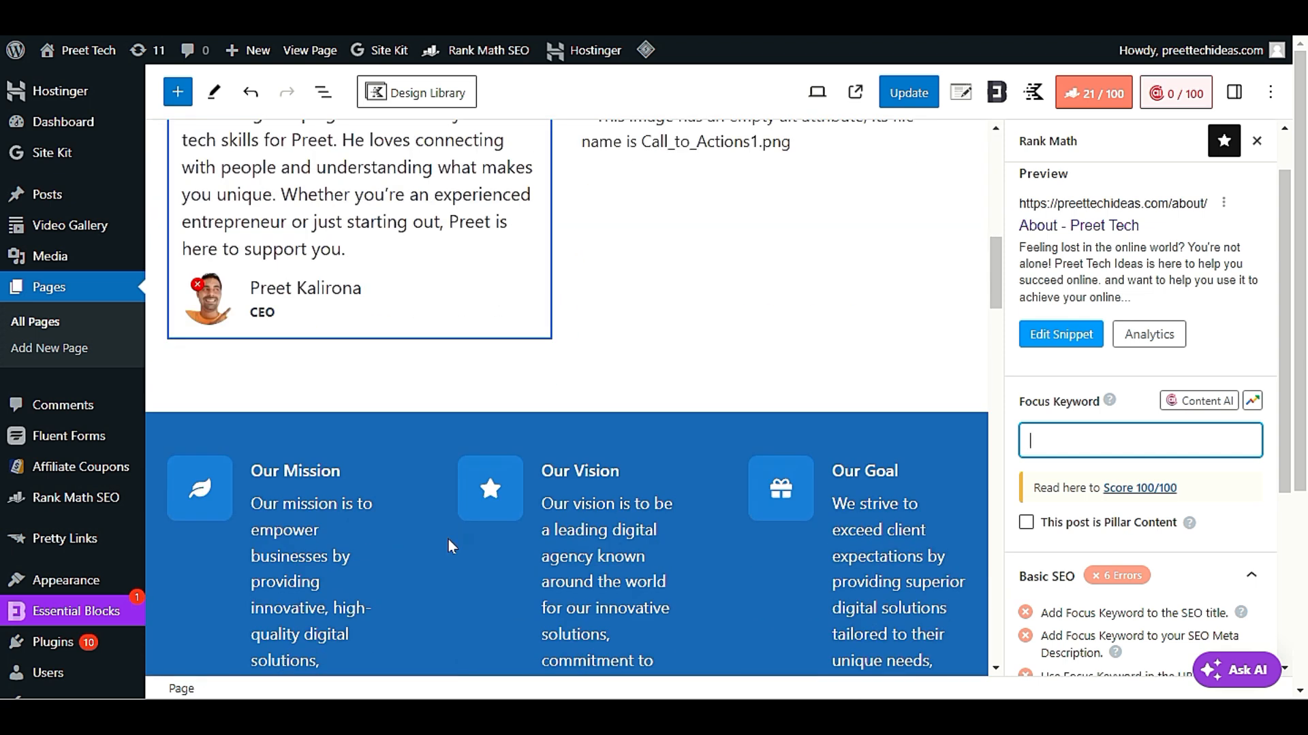
pyautogui.scroll(-15, 702, 314)
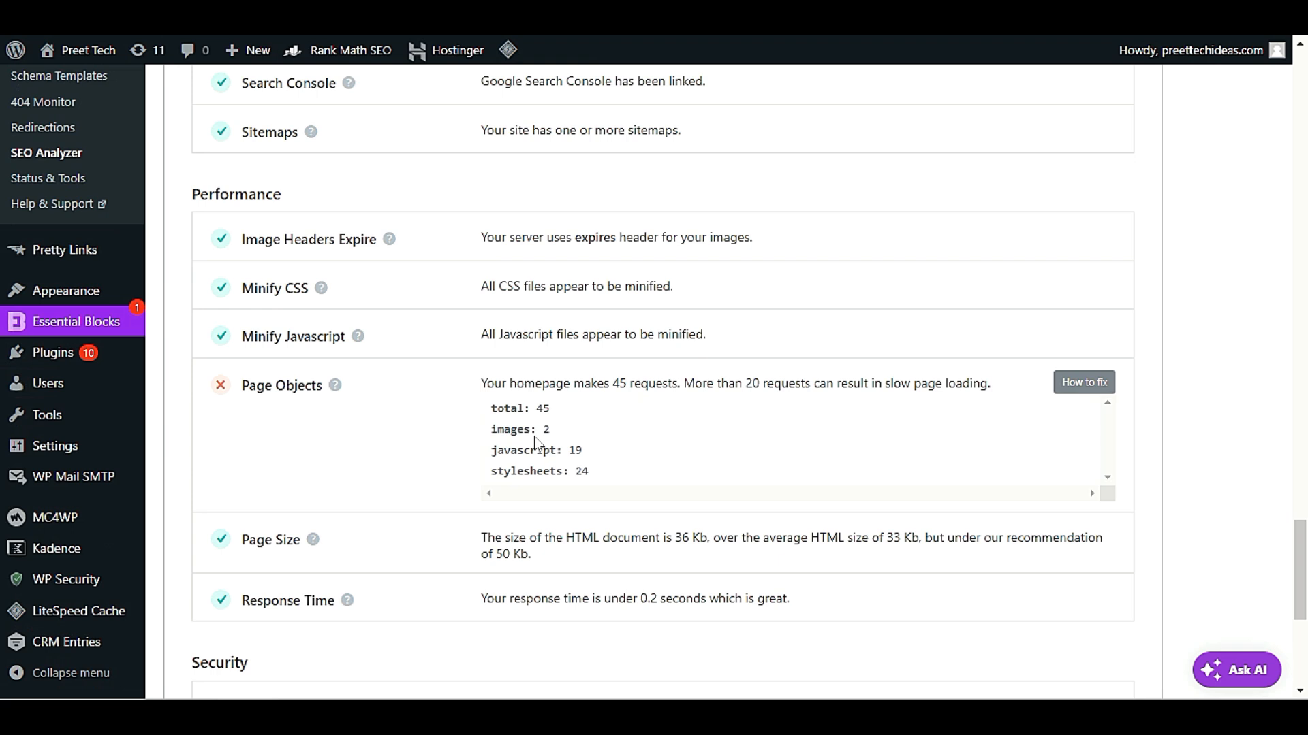
# Return to the SEO Analyzer, review the Security results, and go back to the Basic SEO tests
pyautogui.scroll(-4, 660, 381)
pyautogui.scroll(-2, 537, 443)
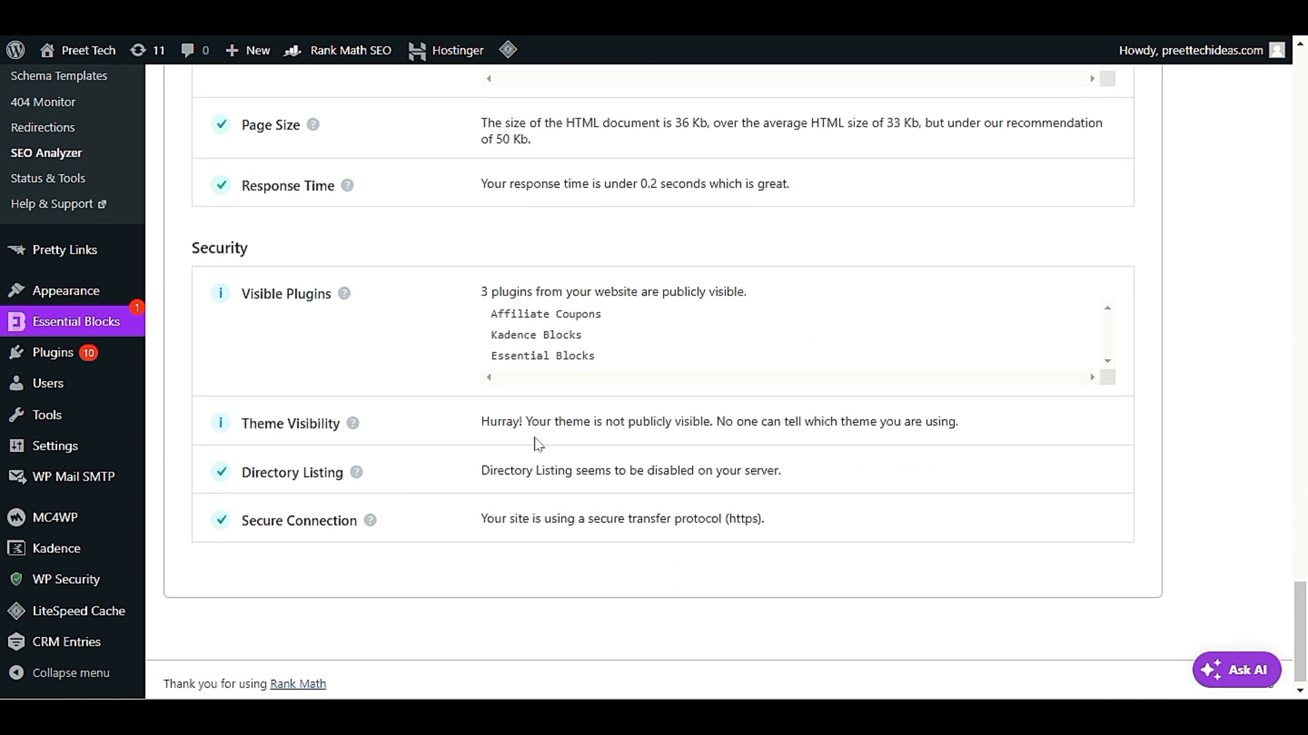
pyautogui.scroll(20, 555, 442)
pyautogui.scroll(15, 613, 578)
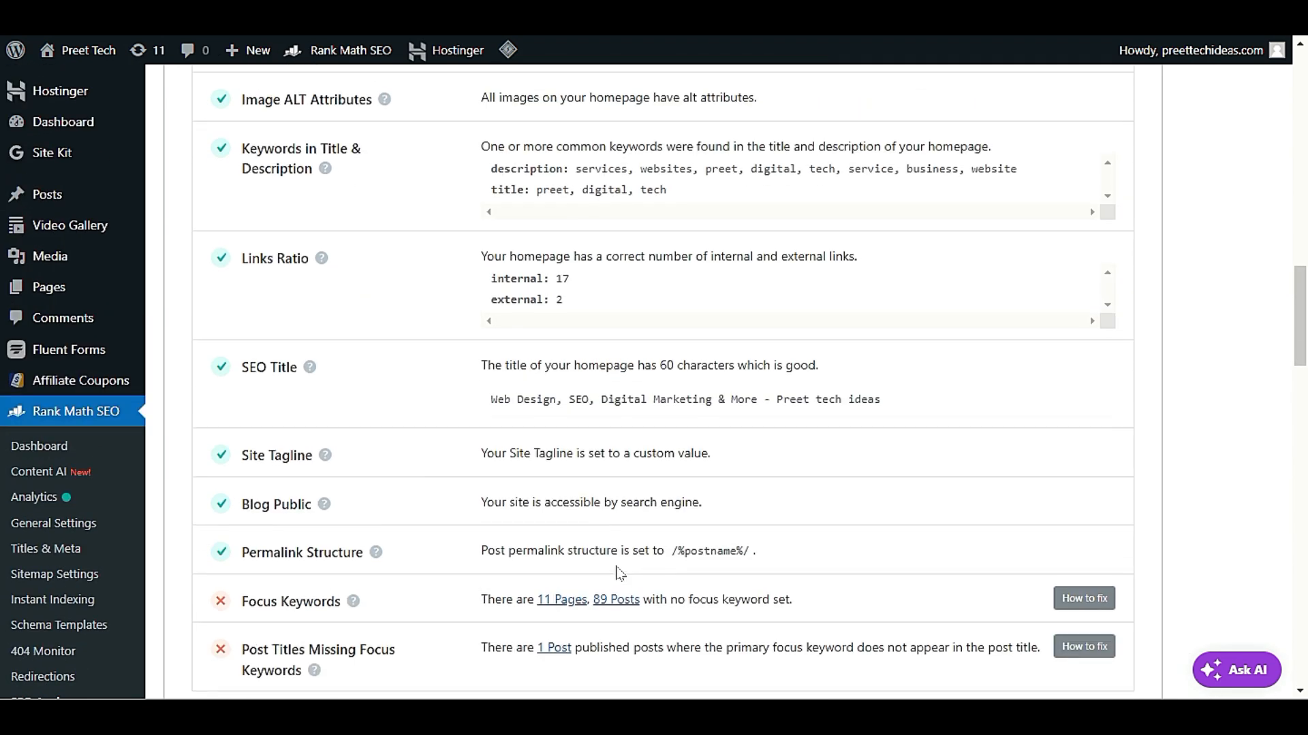
# Filter the SEO Analyzer results to the failed tests and review the Basic SEO and Performance failures
pyautogui.scroll(-5, 624, 570)
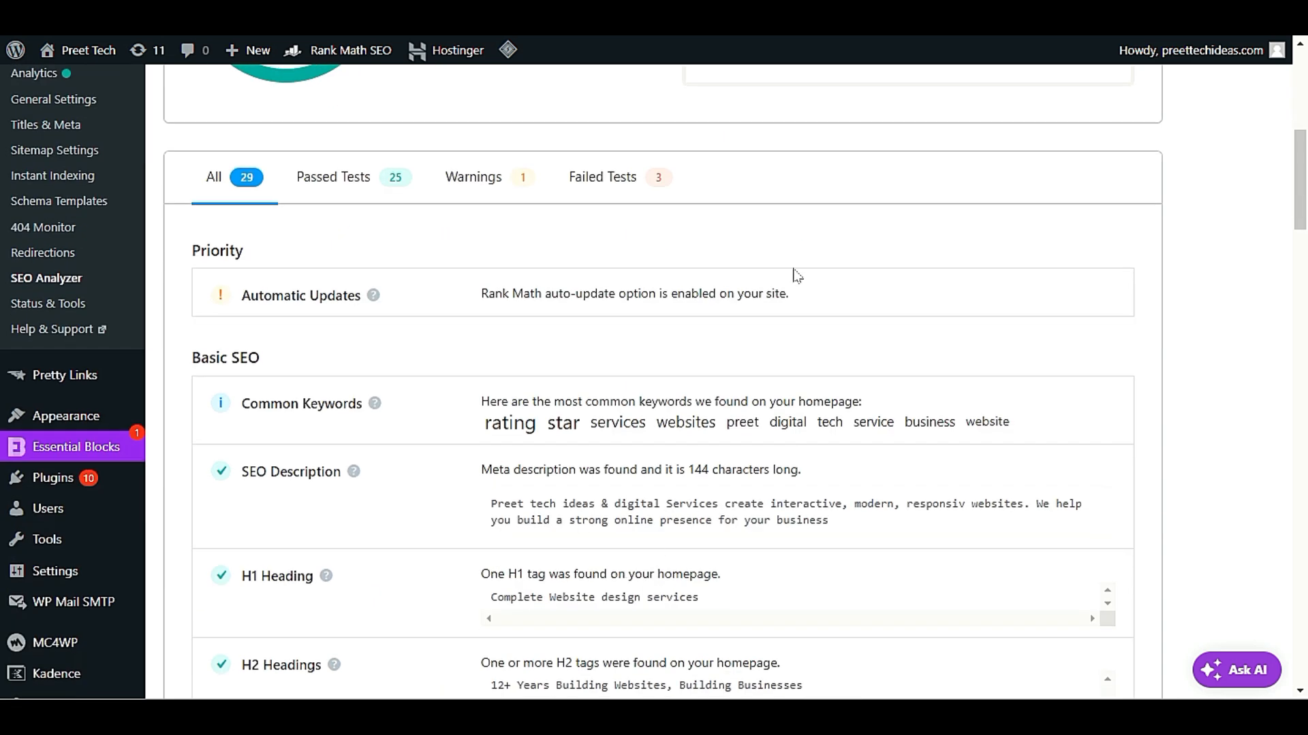
pyautogui.click(613, 176)
pyautogui.scroll(-1, 452, 341)
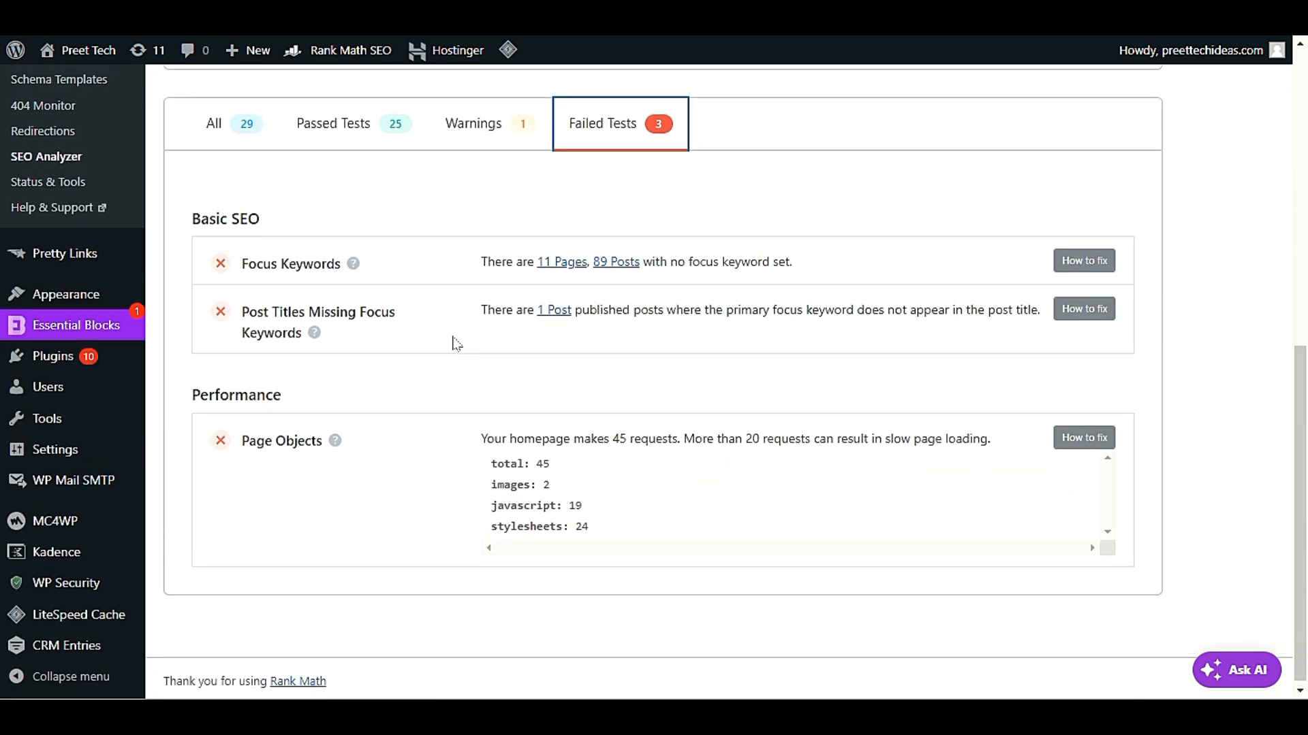
pyautogui.scroll(2, 452, 341)
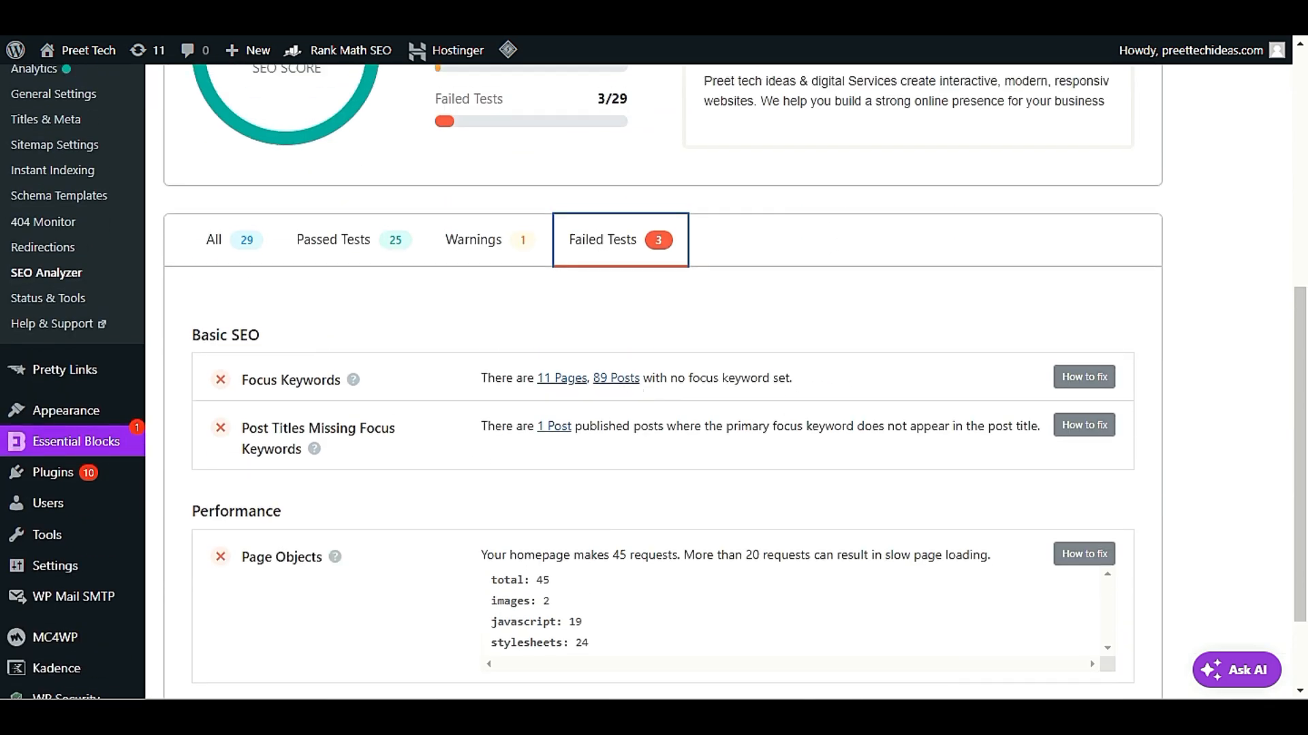
pyautogui.scroll(-2, 654, 381)
pyautogui.scroll(7, 654, 382)
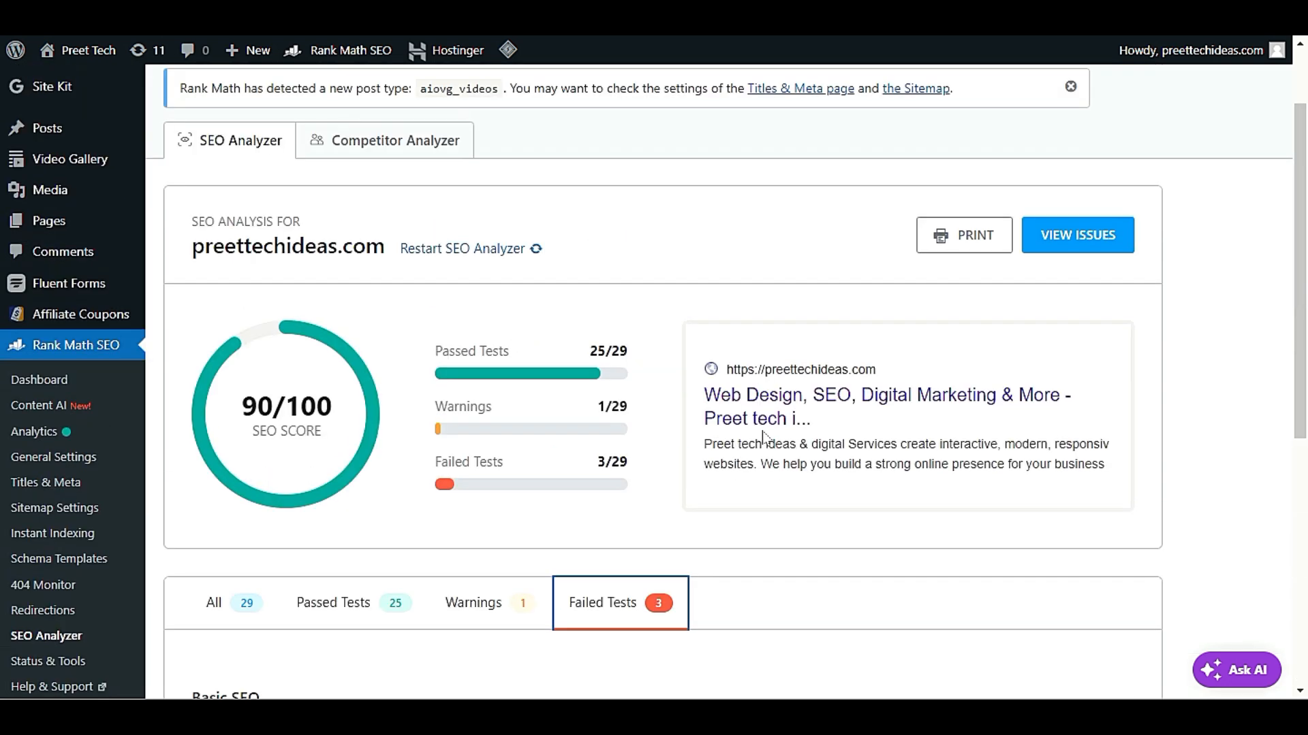
# Restart the SEO analysis for preettechideas.com and check the refreshed score and test summary
pyautogui.click(450, 249)
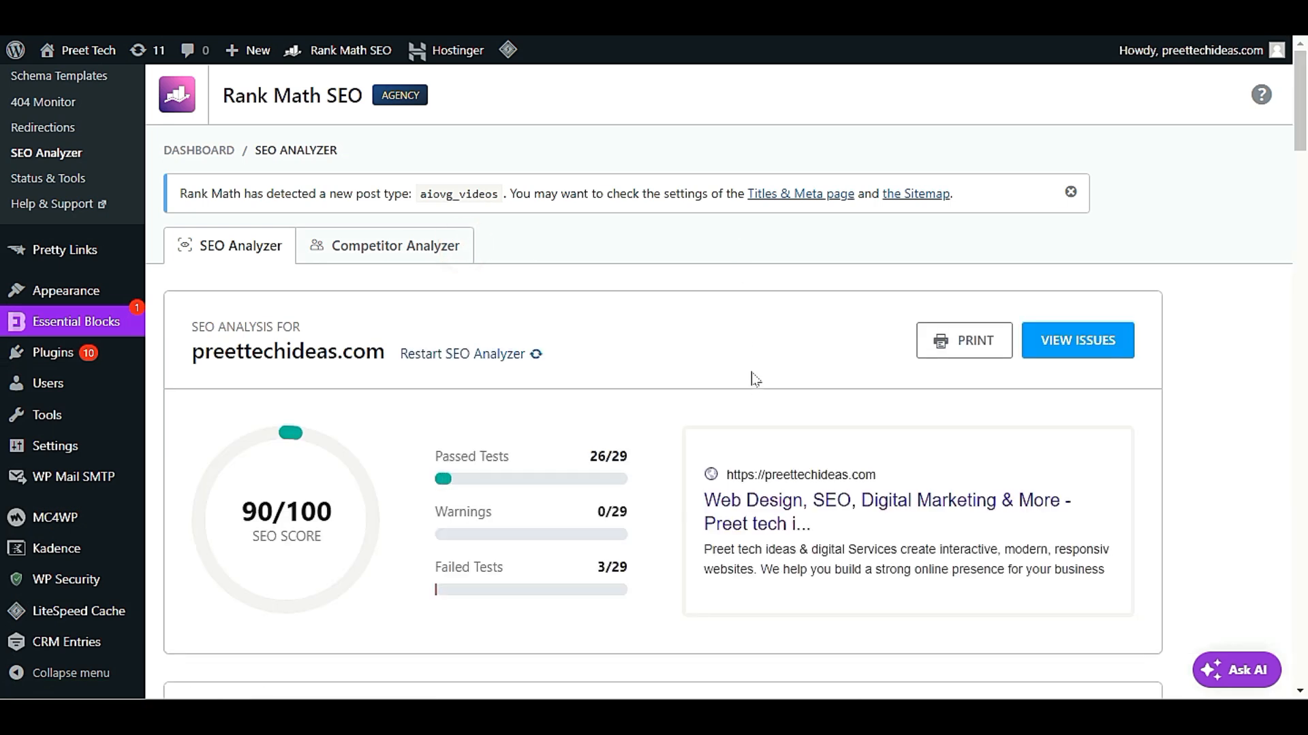
pyautogui.scroll(-3, 753, 378)
pyautogui.scroll(3, 733, 538)
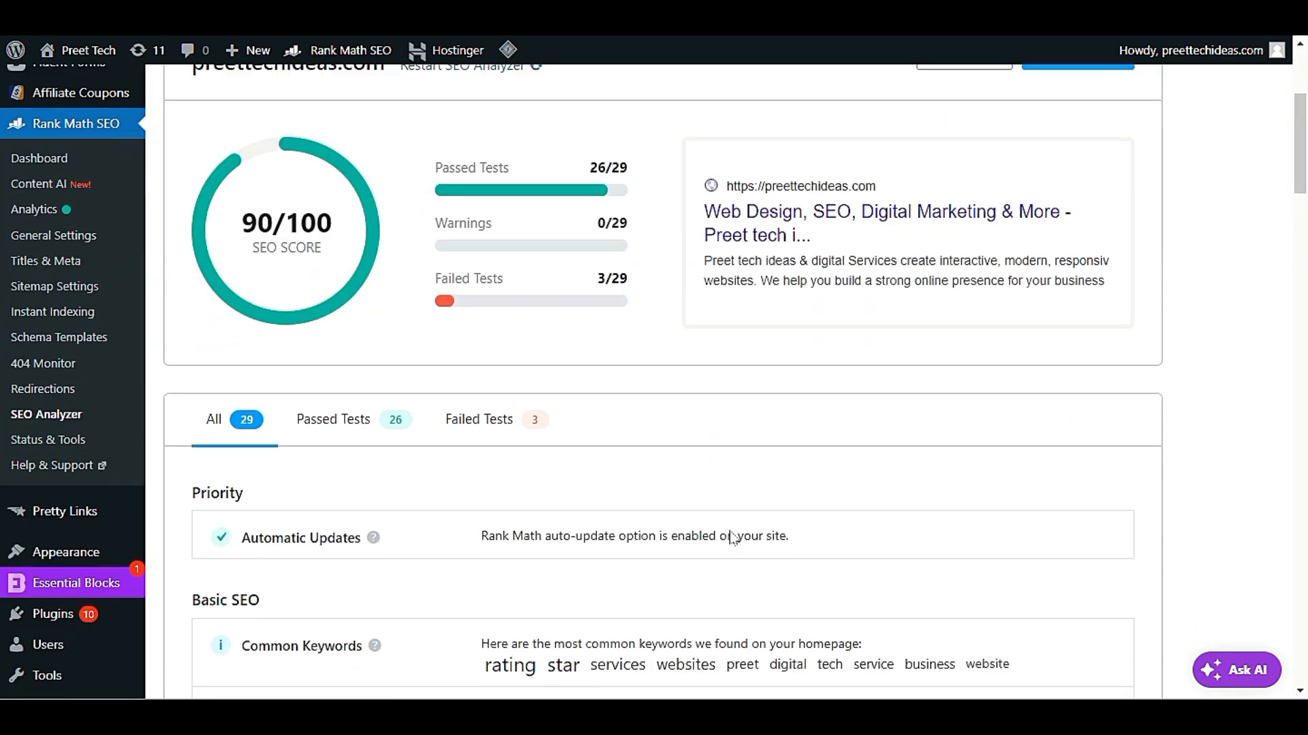
# Review the Basic SEO results of the new analysis, from Common Keywords to Post Titles Missing Focus Keywords
pyautogui.scroll(-9, 733, 538)
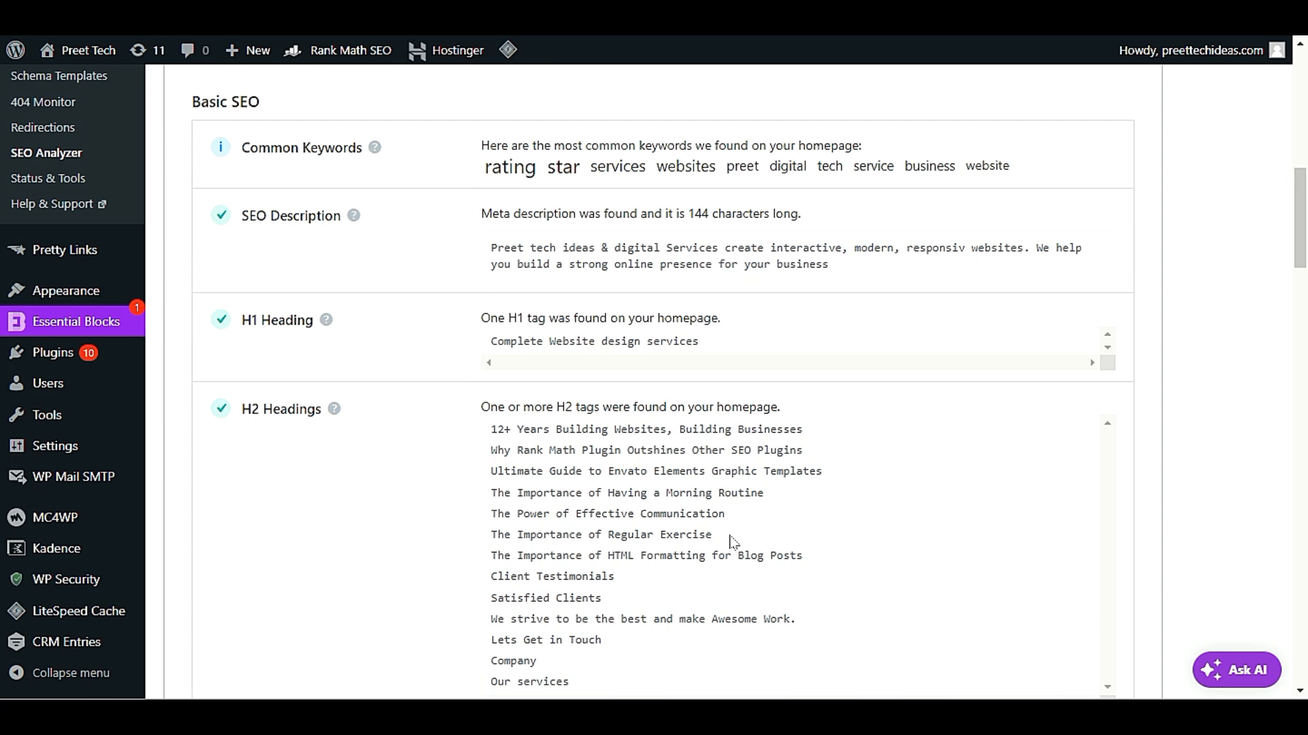
pyautogui.scroll(-3, 733, 541)
pyautogui.scroll(1, 733, 541)
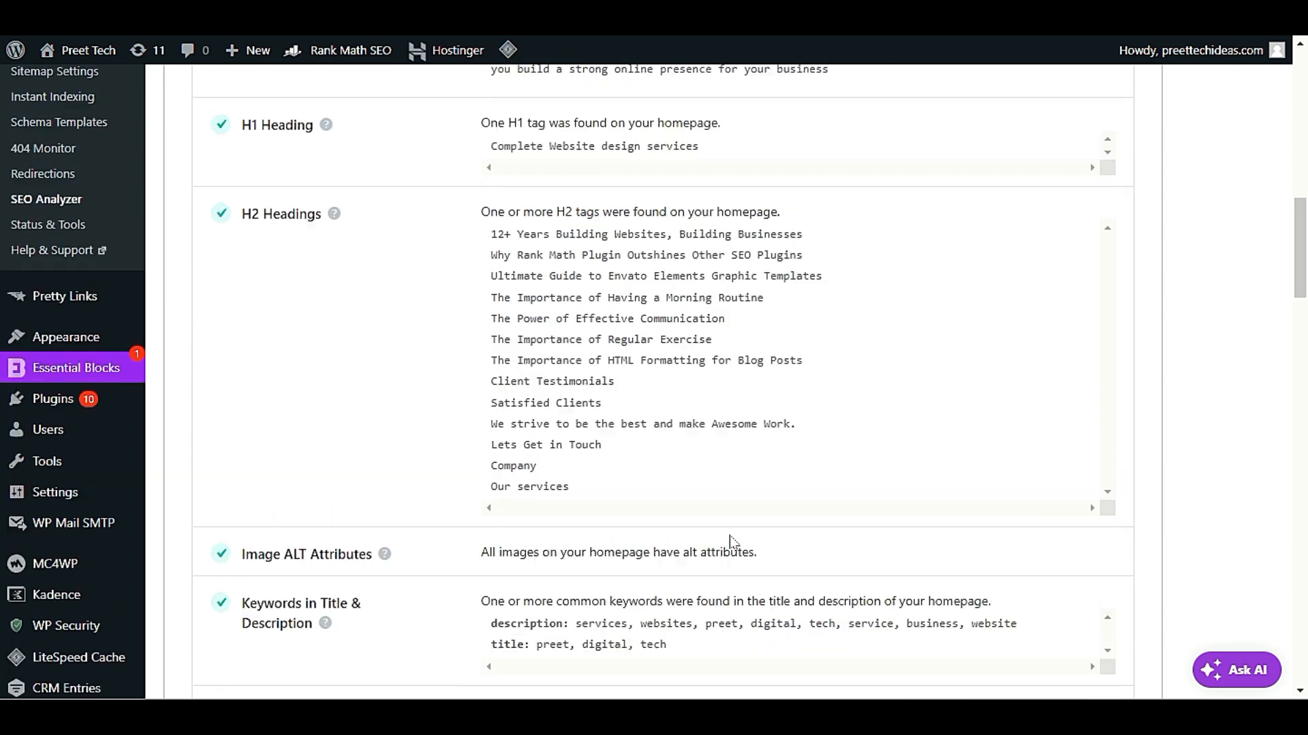
pyautogui.scroll(2, 733, 543)
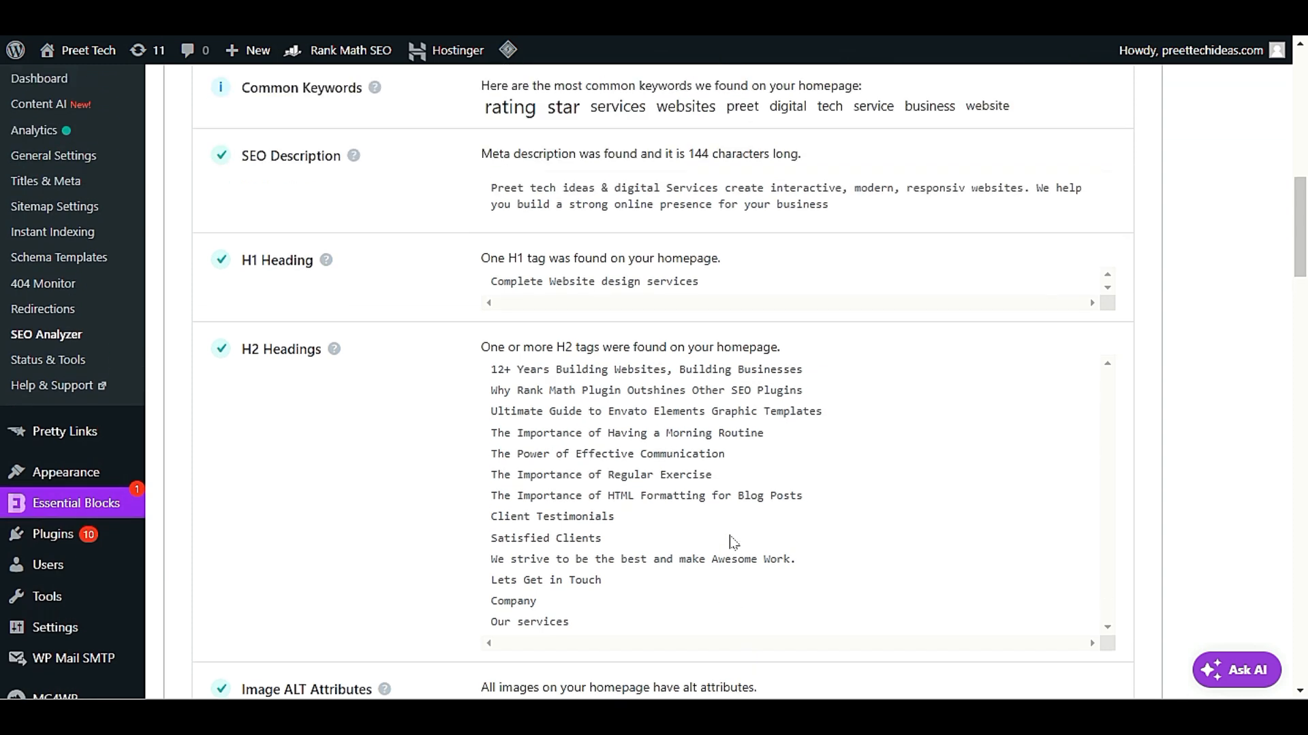
pyautogui.scroll(5, 733, 543)
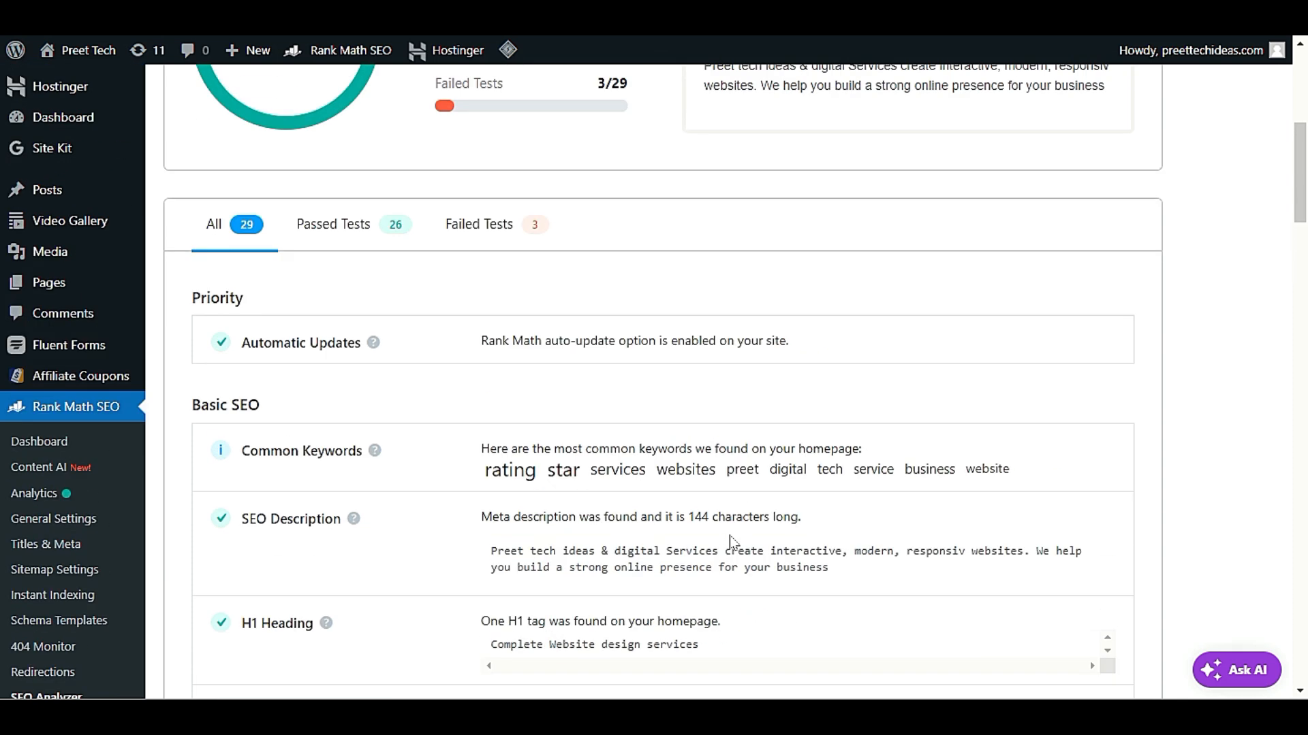
pyautogui.scroll(-19, 729, 541)
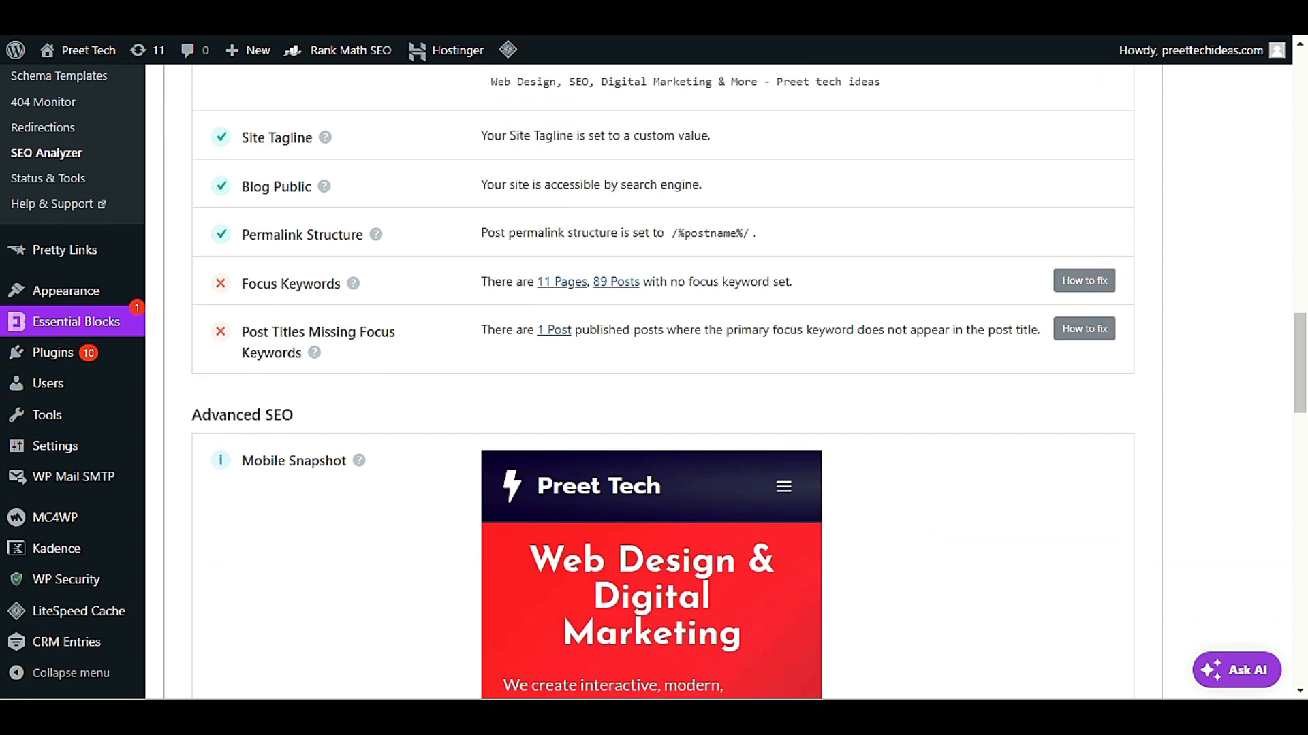
pyautogui.scroll(4, 394, 344)
pyautogui.scroll(-2, 401, 358)
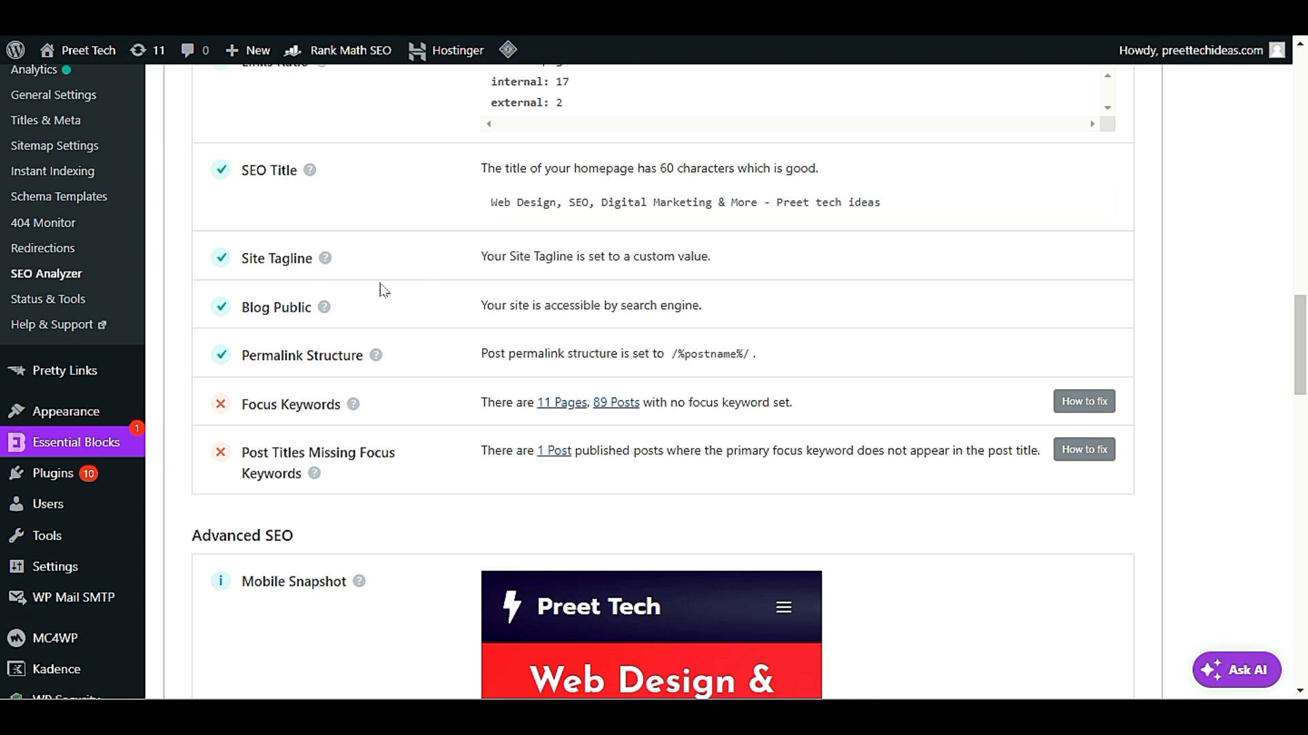
pyautogui.scroll(-4, 380, 292)
pyautogui.scroll(3, 439, 477)
pyautogui.scroll(1, 439, 477)
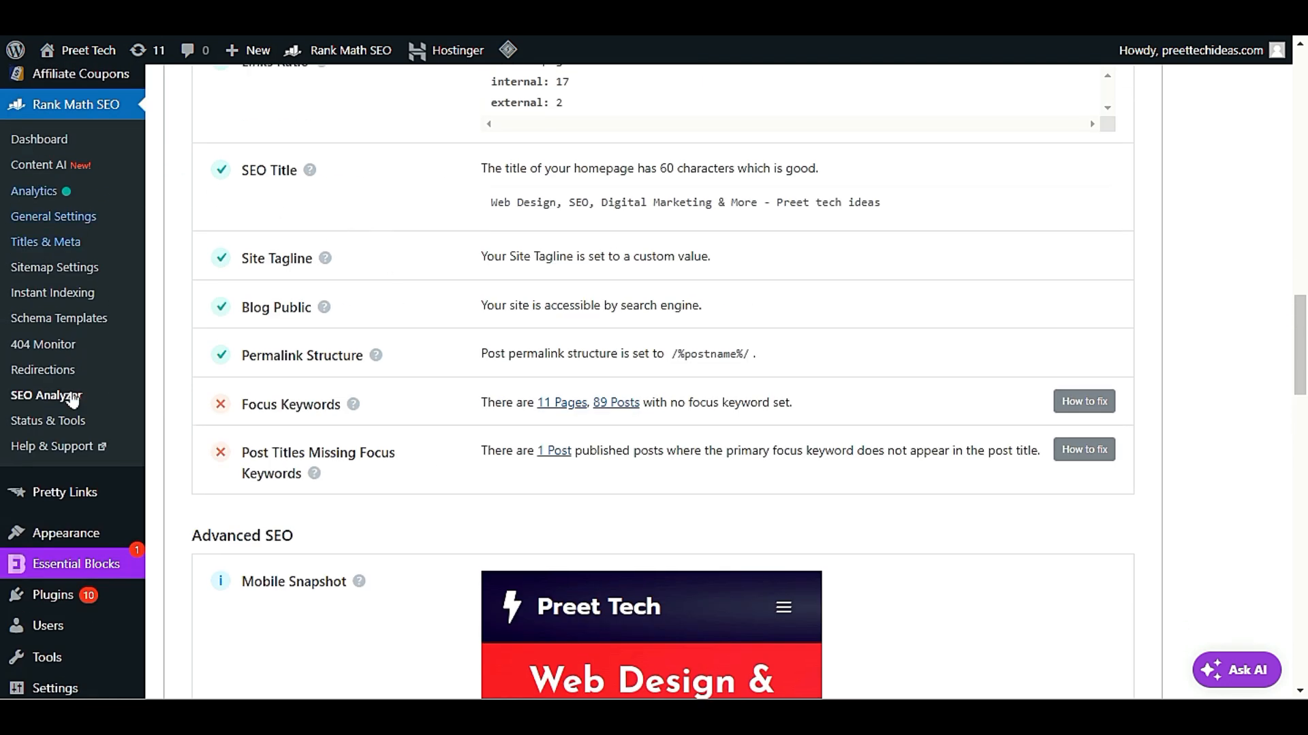
# Read the Blog Public help note and highlight the result texts of the Blog Public and Site Tagline tests
pyautogui.moveTo(323, 307)
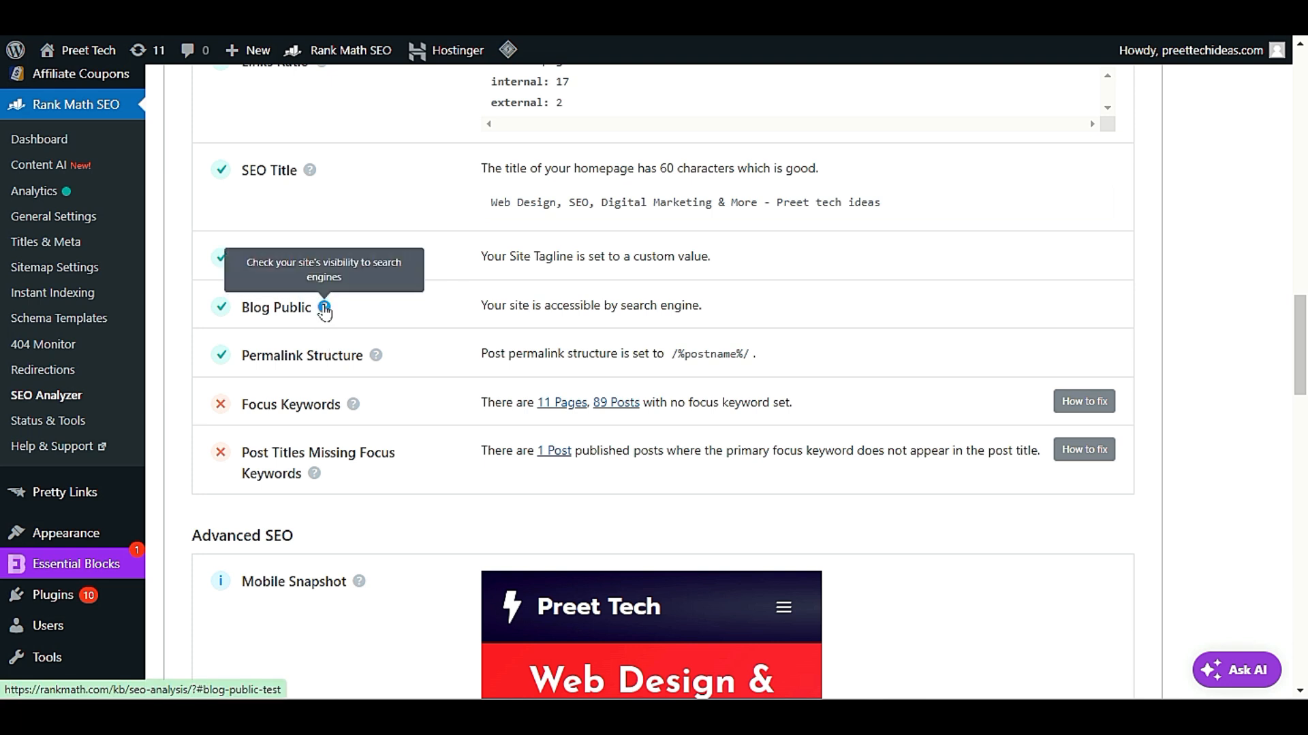
pyautogui.moveTo(737, 310); pyautogui.dragTo(838, 308)
pyautogui.click(617, 307)
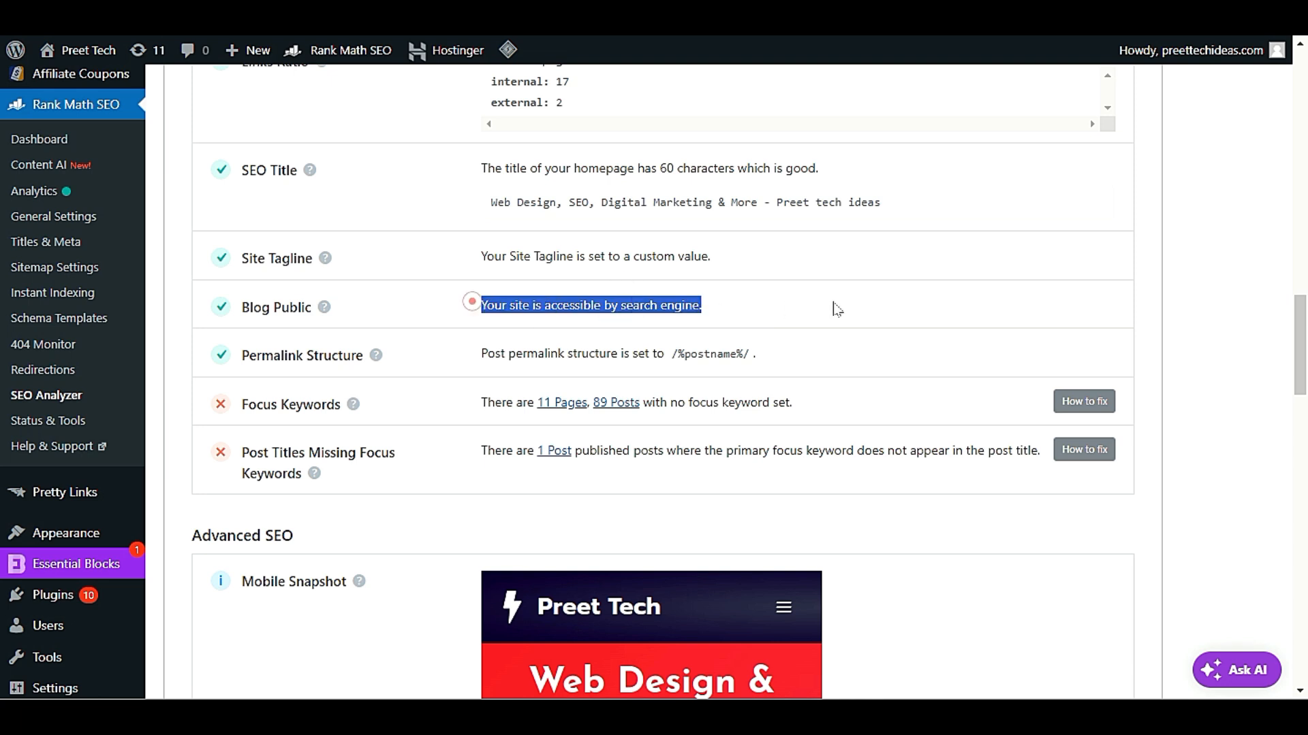
pyautogui.scroll(3, 903, 444)
pyautogui.click(724, 452)
pyautogui.moveTo(722, 450); pyautogui.dragTo(406, 449)
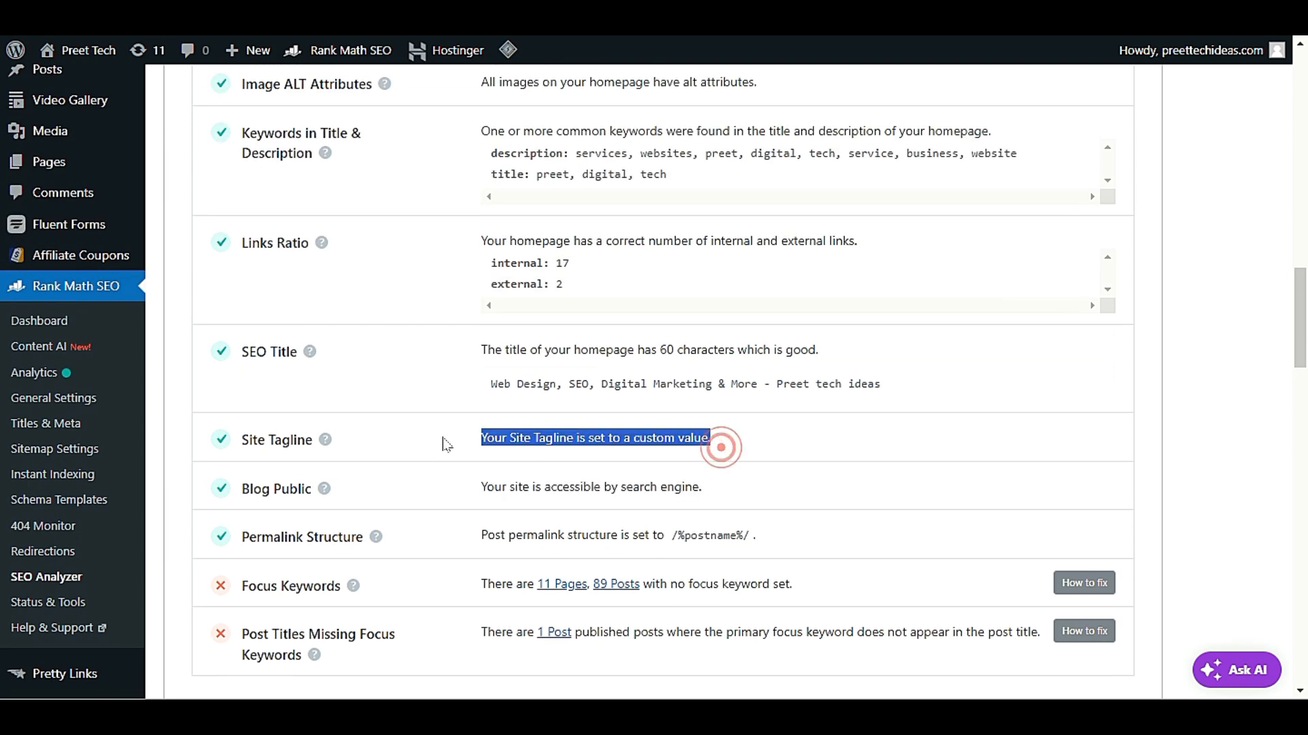
pyautogui.scroll(5, 585, 474)
pyautogui.scroll(5, 663, 382)
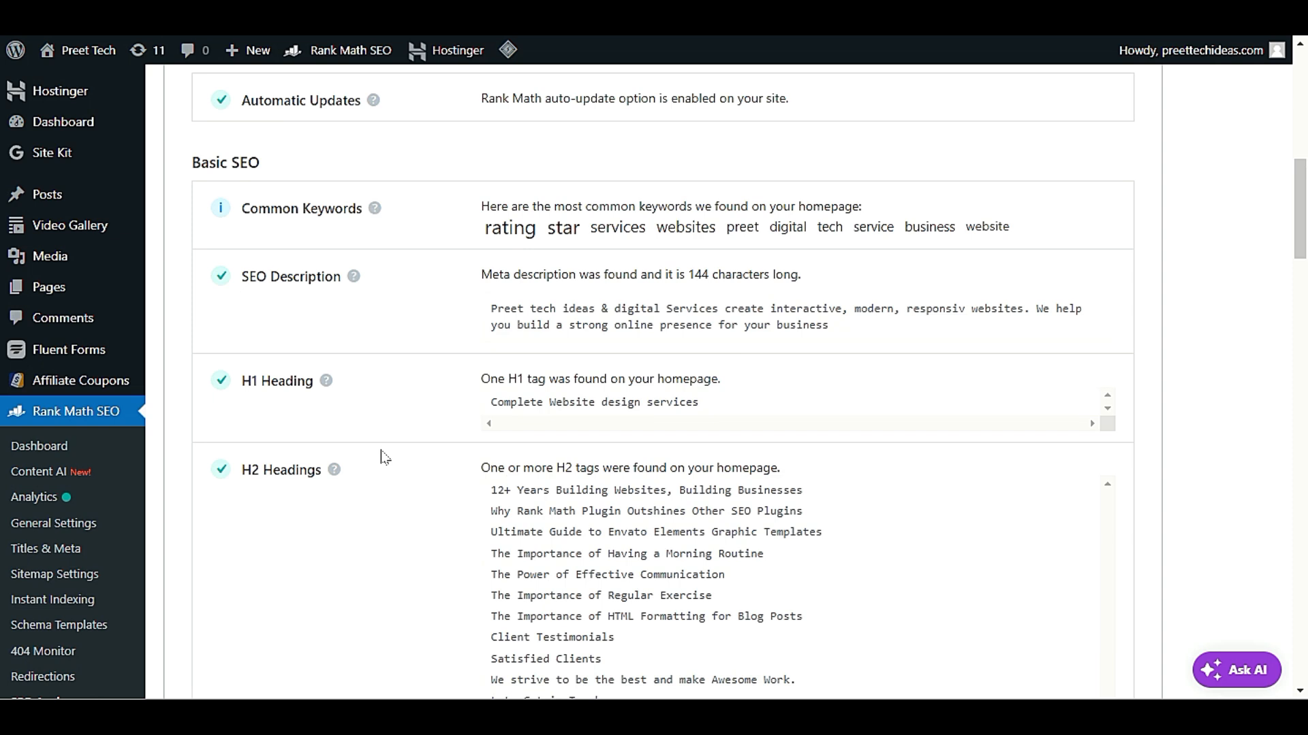
pyautogui.scroll(-4, 387, 455)
pyautogui.scroll(9, 393, 453)
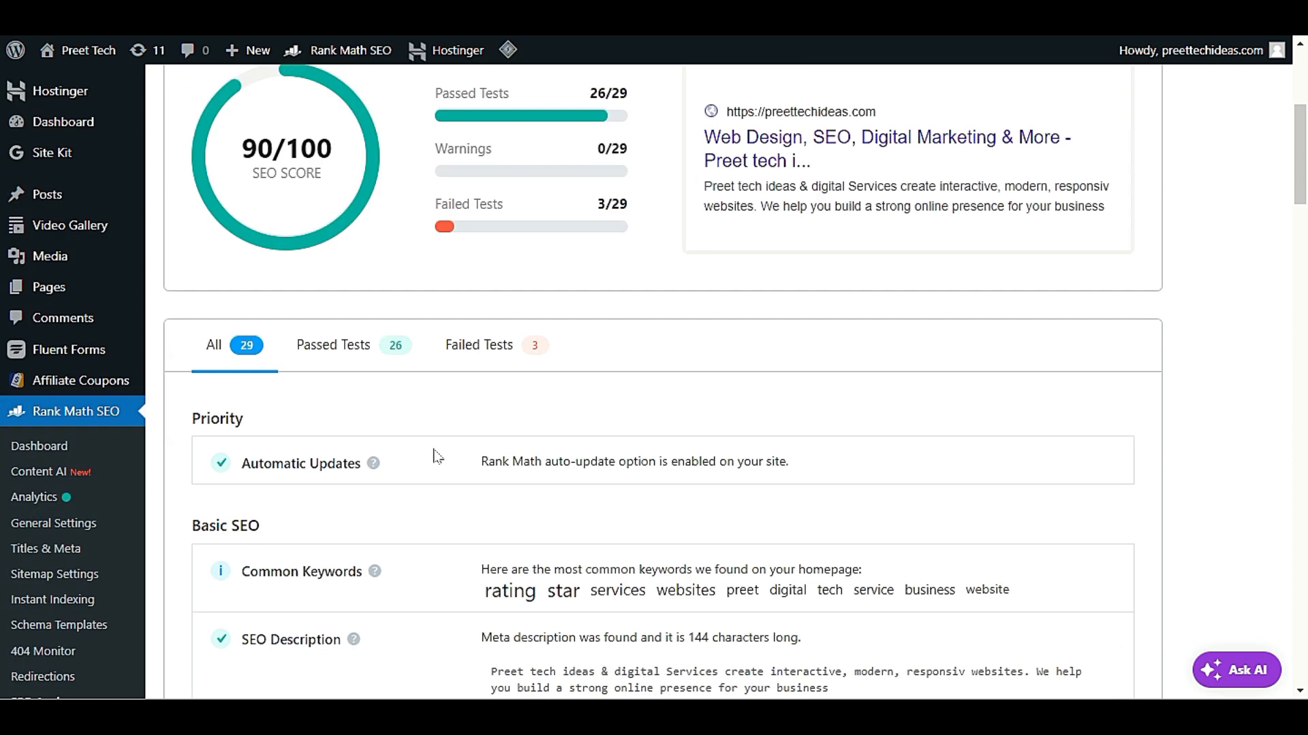